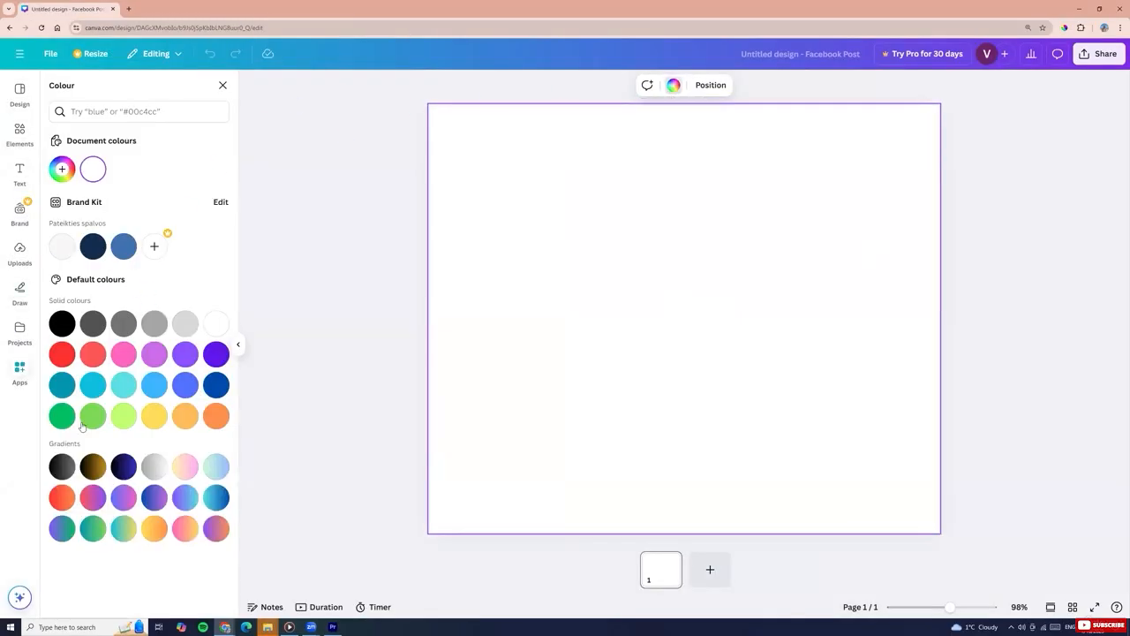
Try several preset solid colours as the page background, ending with blue
{"action": "left_click", "coordinate": [185, 354]}
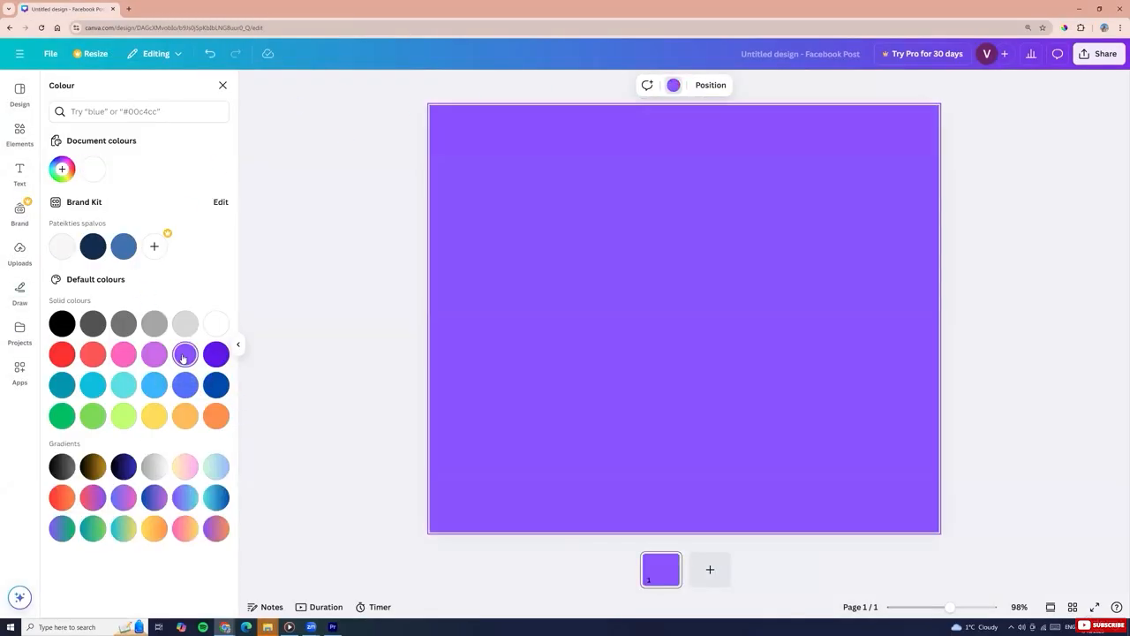
{"action": "left_click", "coordinate": [87, 355]}
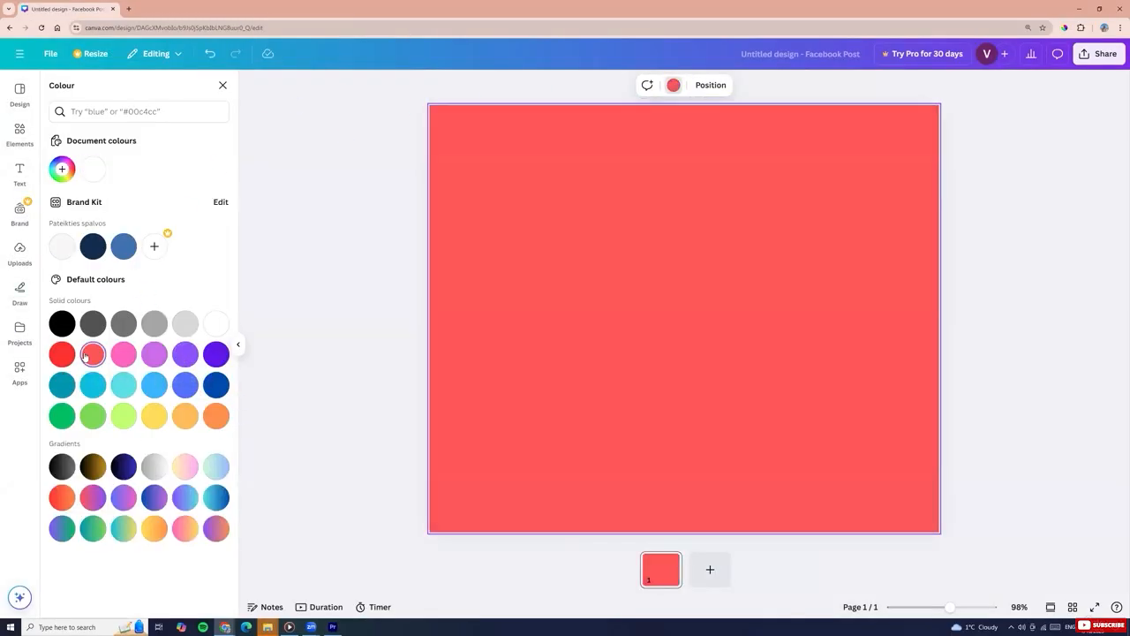
{"action": "left_click", "coordinate": [124, 418]}
{"action": "left_click", "coordinate": [216, 417]}
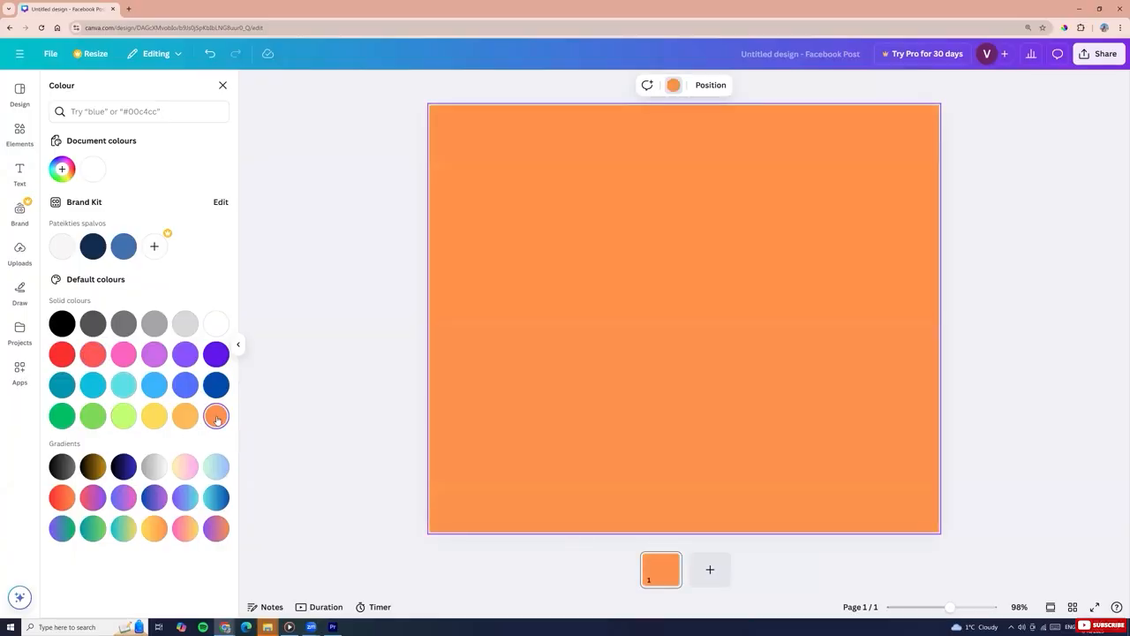
{"action": "left_click", "coordinate": [84, 356]}
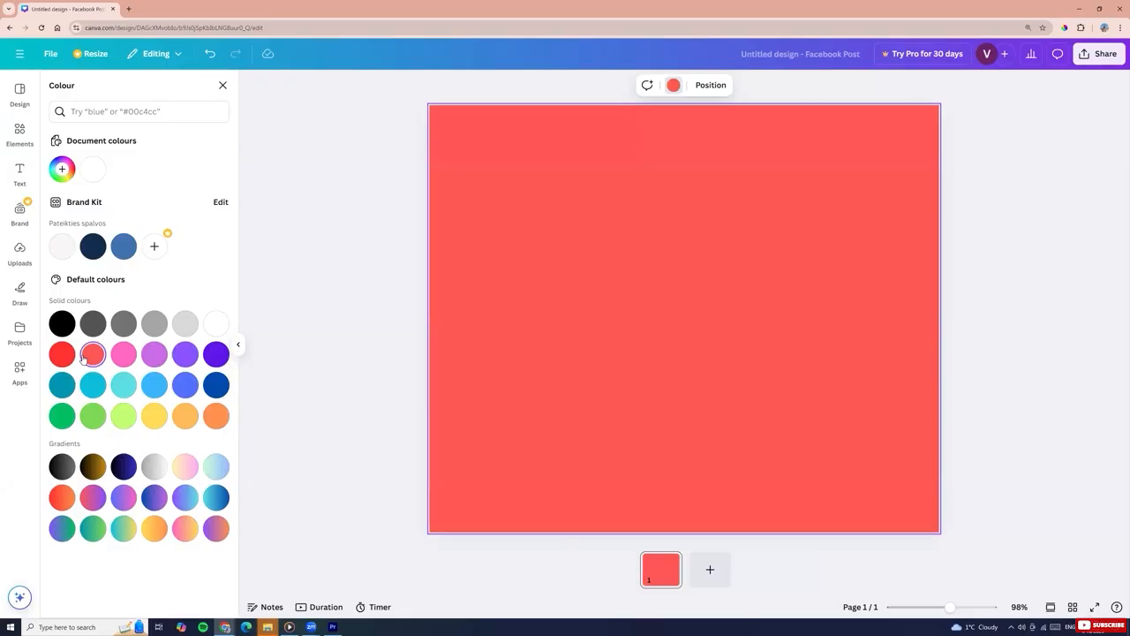
{"action": "left_click", "coordinate": [186, 389]}
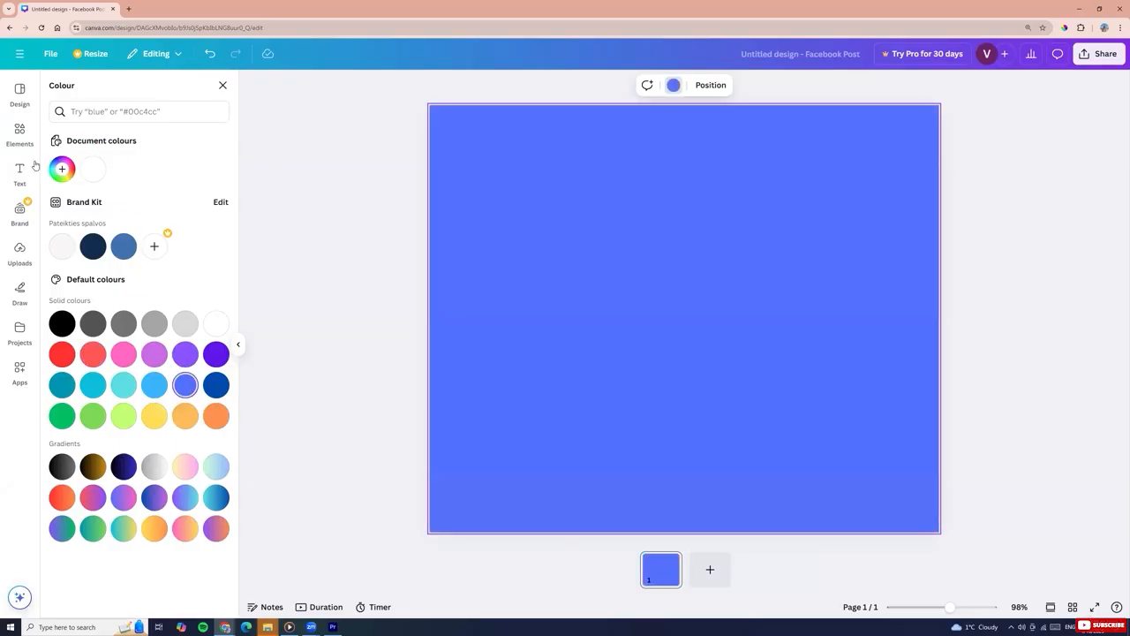
Mix a custom background colour #DCB2B2 in the colour picker and select its hex code
{"action": "left_click", "coordinate": [62, 168]}
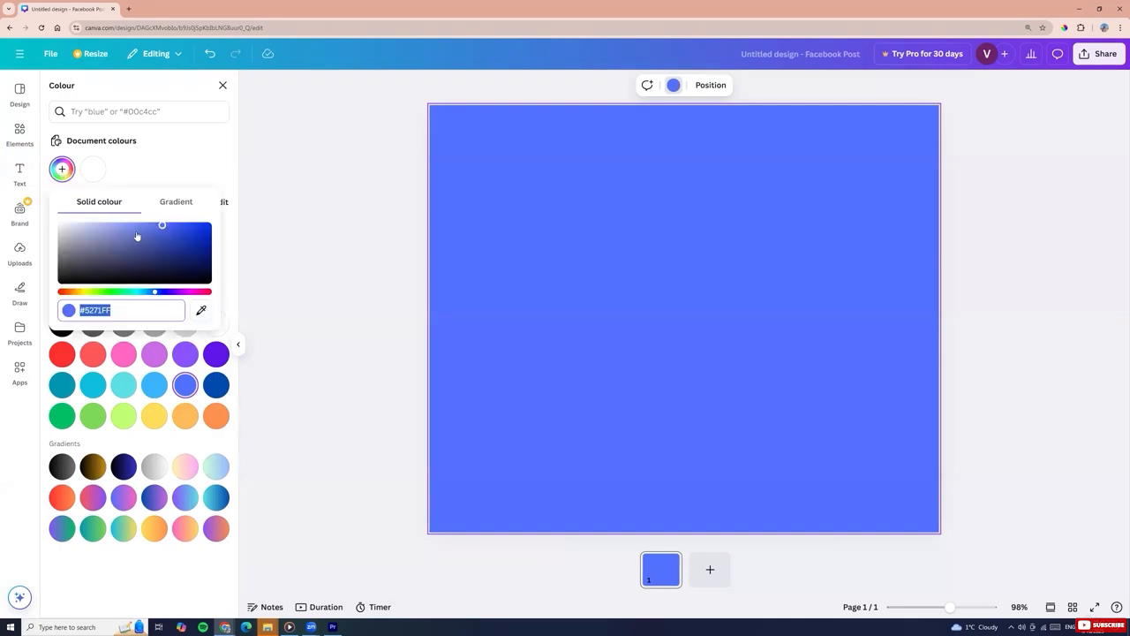
{"action": "left_click_drag", "start_coordinate": [163, 227], "coordinate": [89, 231]}
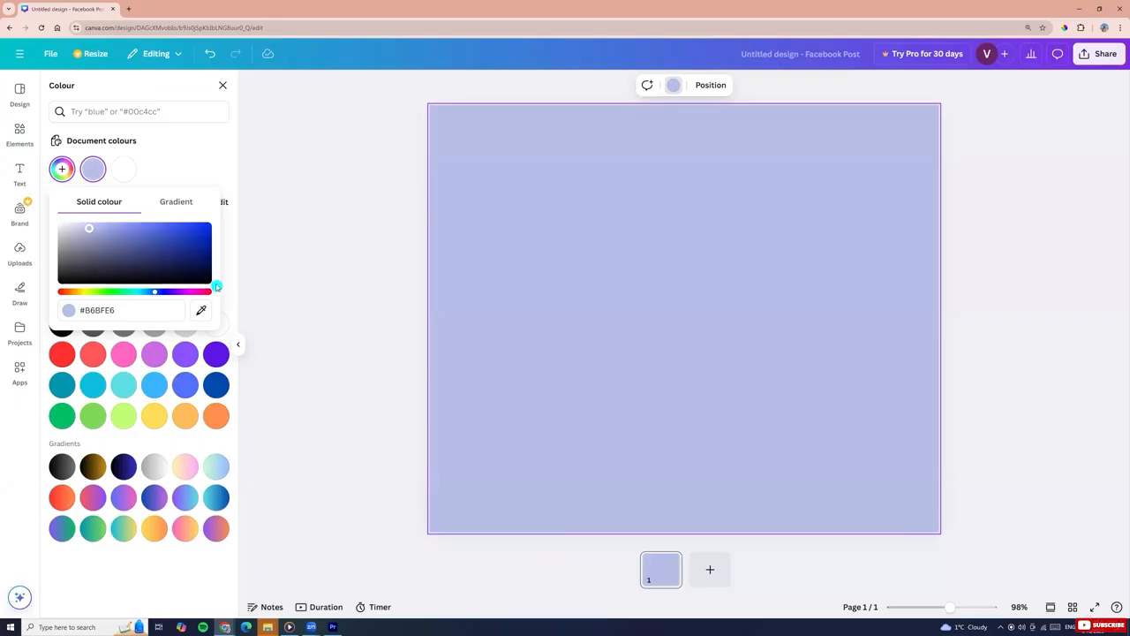
{"action": "left_click_drag", "start_coordinate": [154, 292], "coordinate": [43, 290]}
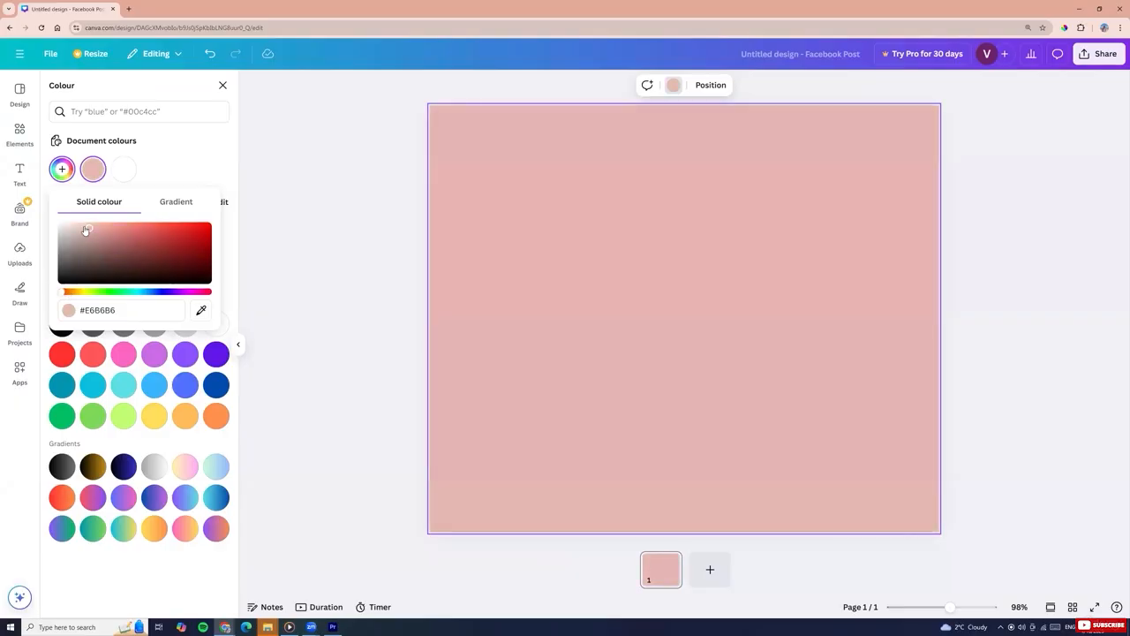
{"action": "mouse_move", "coordinate": [86, 231]}
{"action": "left_mouse_down"}
{"action": "mouse_move", "coordinate": [164, 250]}
{"action": "mouse_move", "coordinate": [87, 230]}
{"action": "left_mouse_up"}
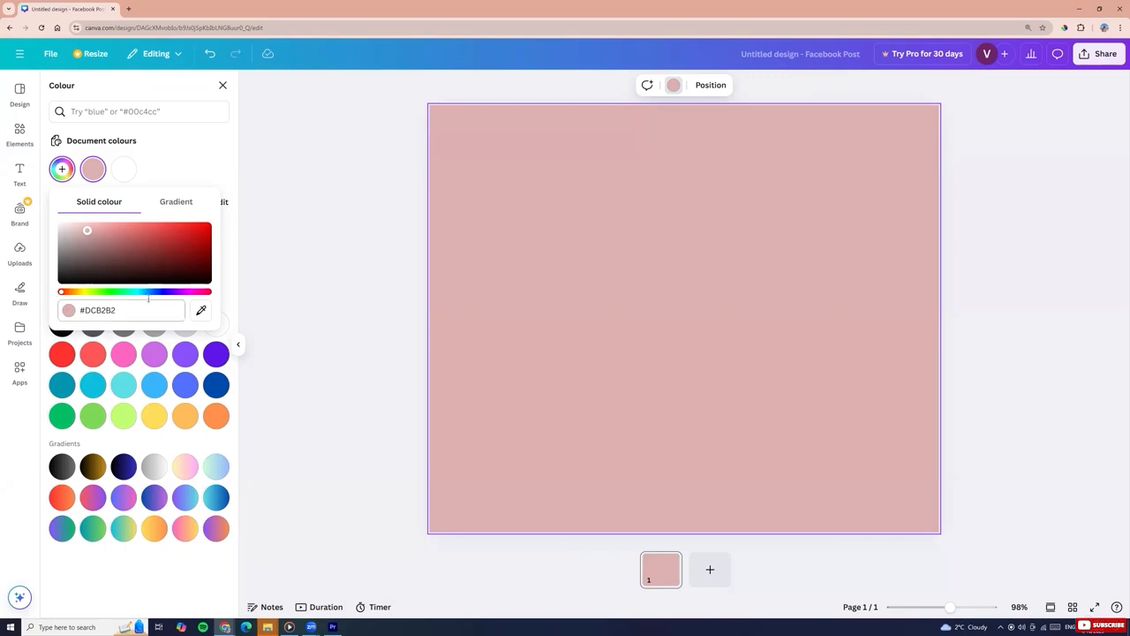
{"action": "left_click", "coordinate": [76, 310]}
{"action": "left_click_drag", "start_coordinate": [137, 302], "coordinate": [61, 311]}
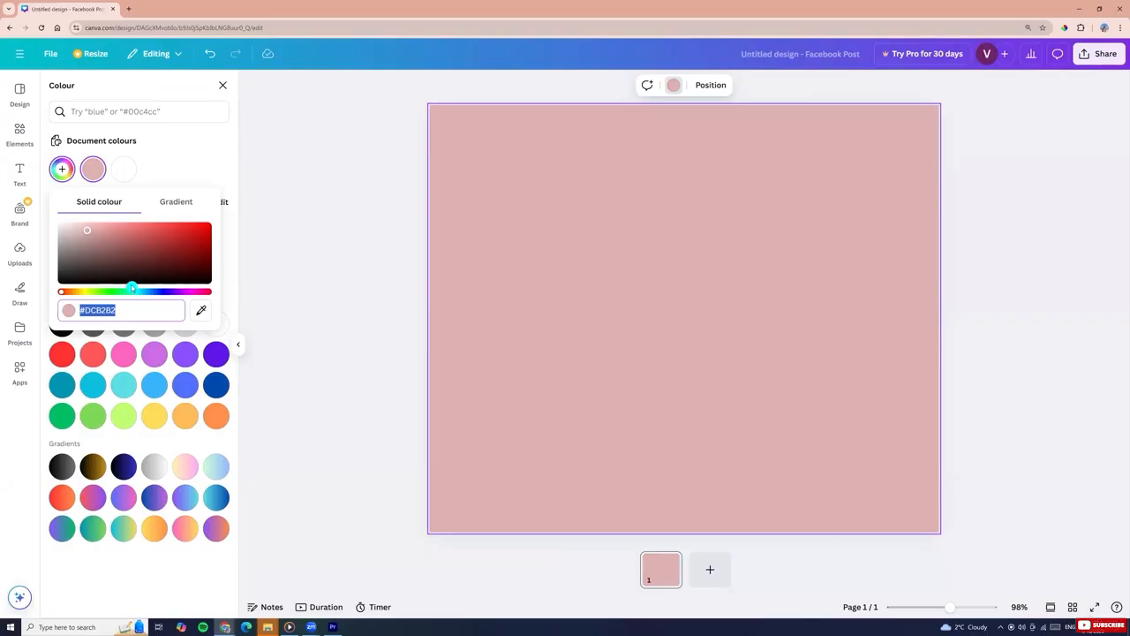
Search the colour library for the hex code #dcb2b2, then clear the search
{"action": "left_click", "coordinate": [120, 112]}
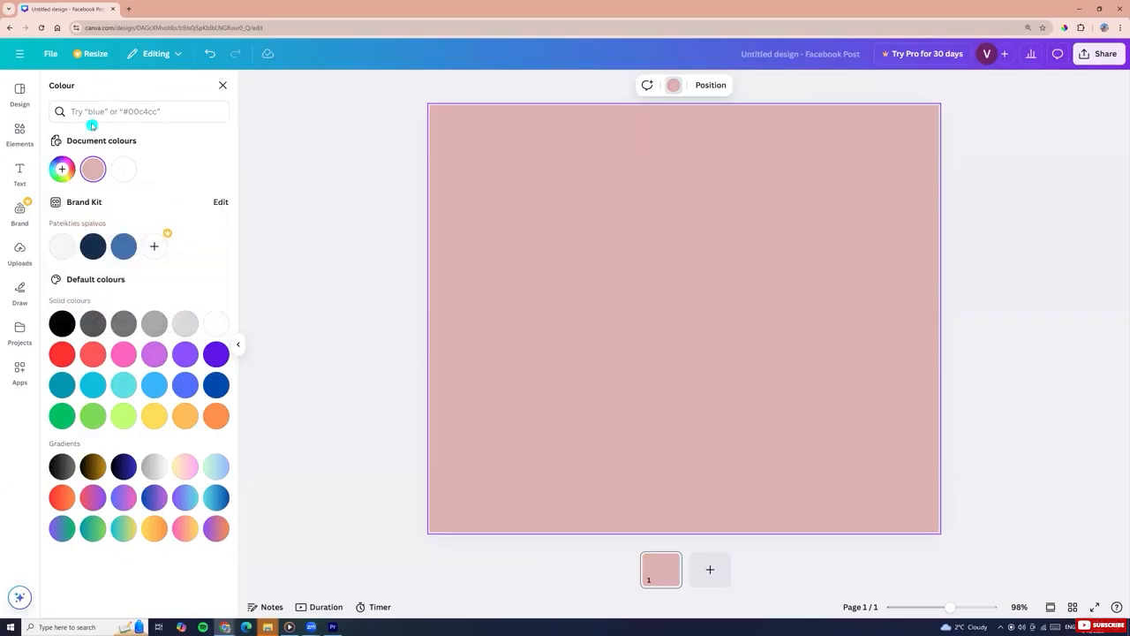
{"action": "left_click", "coordinate": [88, 113]}
{"action": "type", "text": "#dcb2b2"}
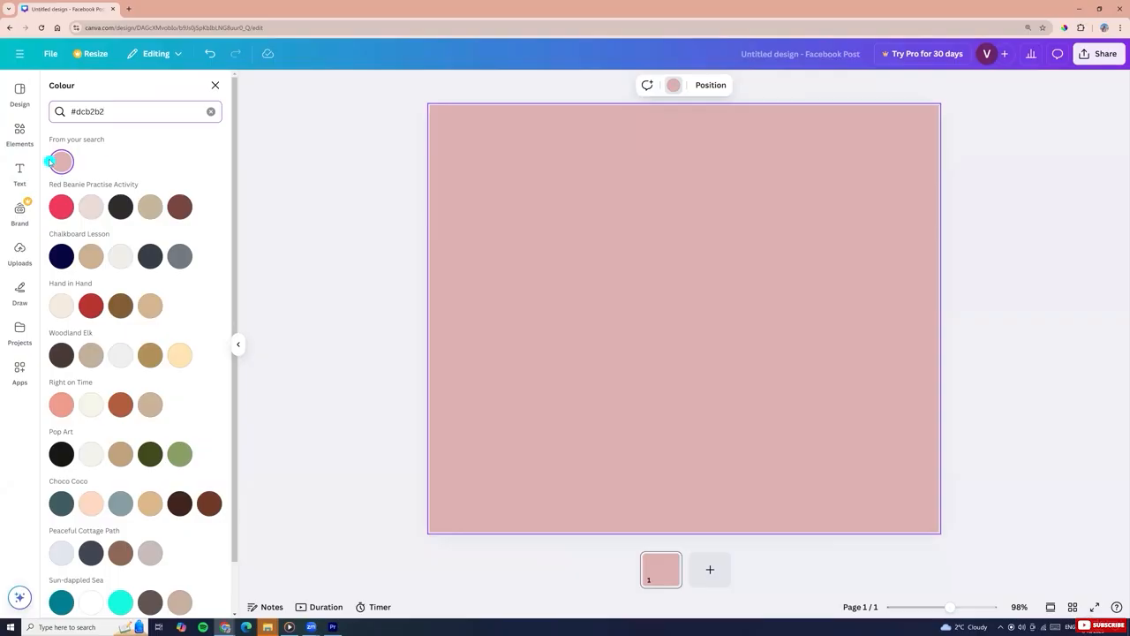
{"action": "left_click", "coordinate": [211, 111]}
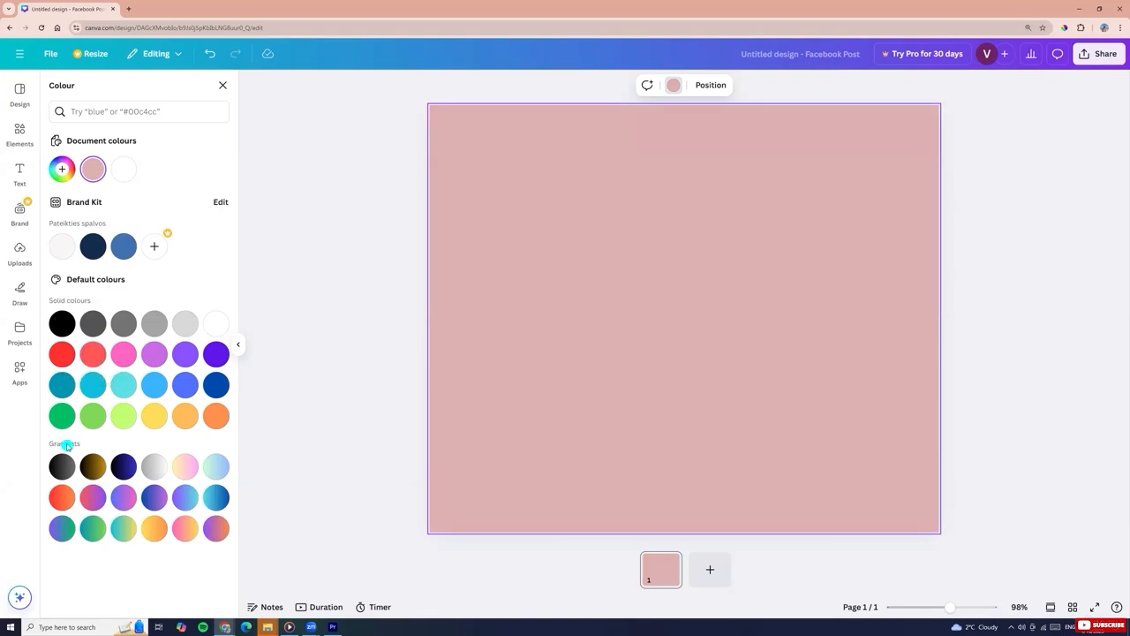
Try several preset gradients for the background, settling on the purple-to-green gradient
{"action": "left_click", "coordinate": [152, 469]}
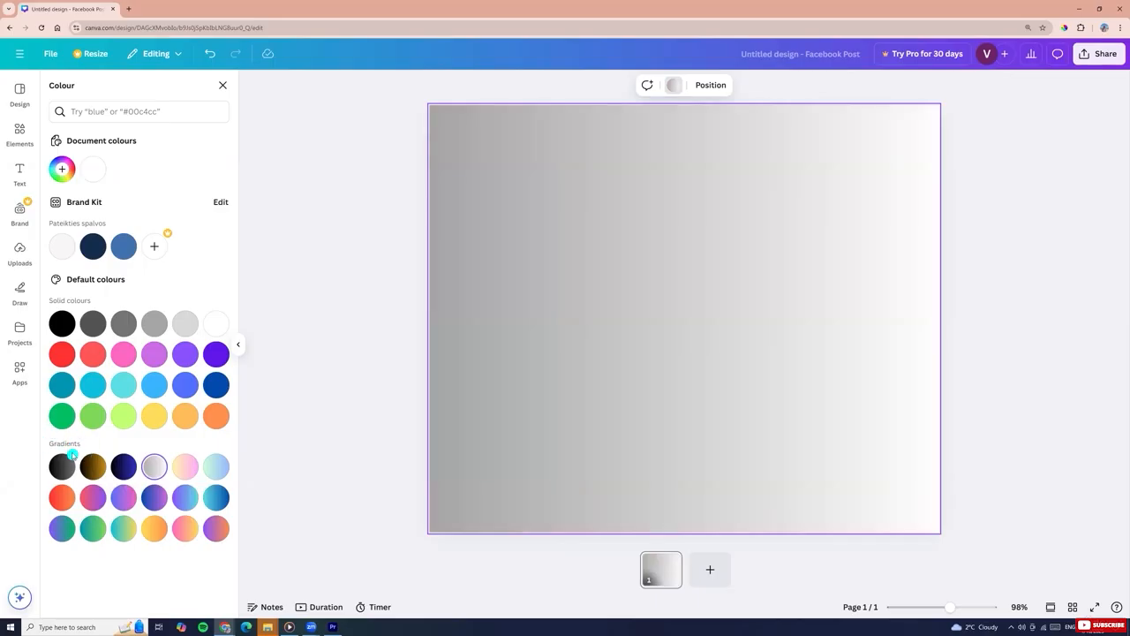
{"action": "left_click", "coordinate": [62, 498]}
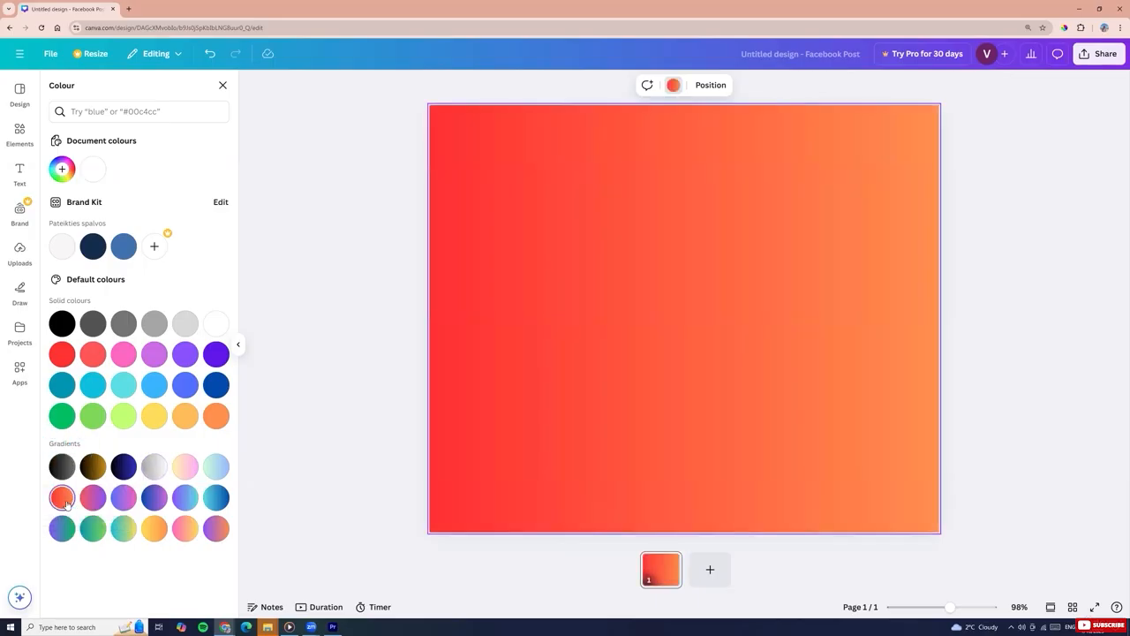
{"action": "left_click", "coordinate": [92, 500]}
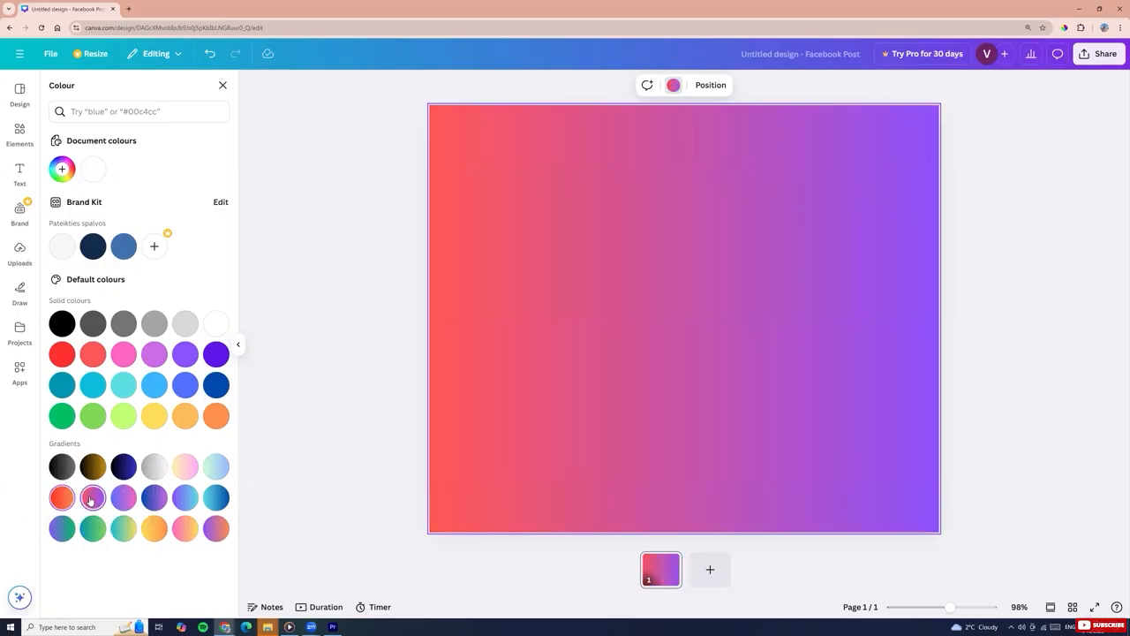
{"action": "left_click", "coordinate": [153, 499]}
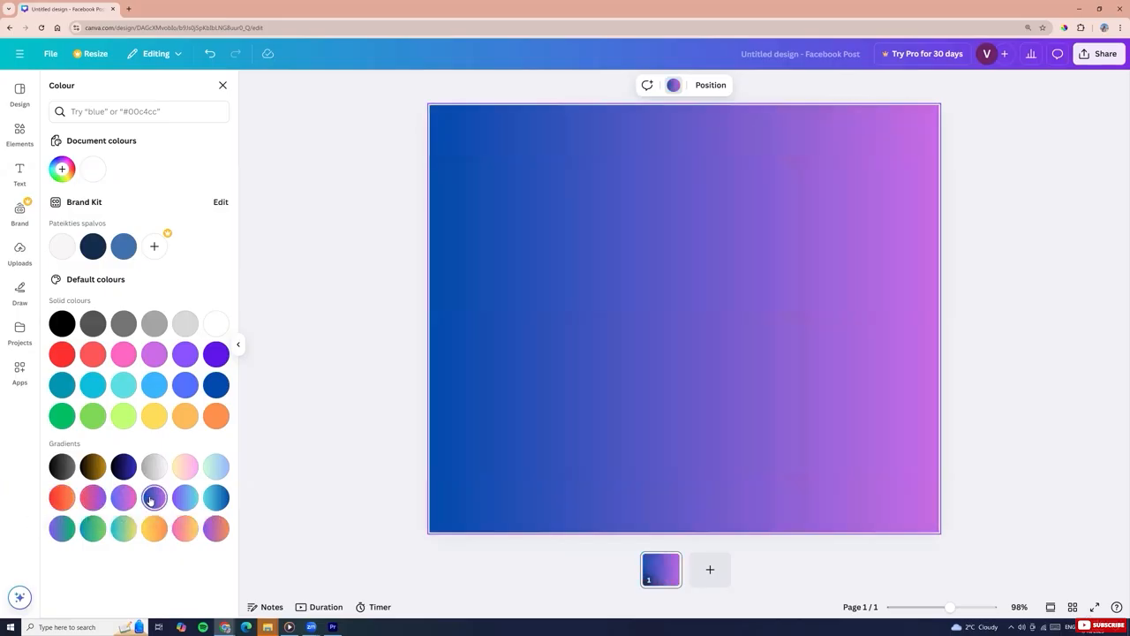
{"action": "left_click", "coordinate": [218, 467]}
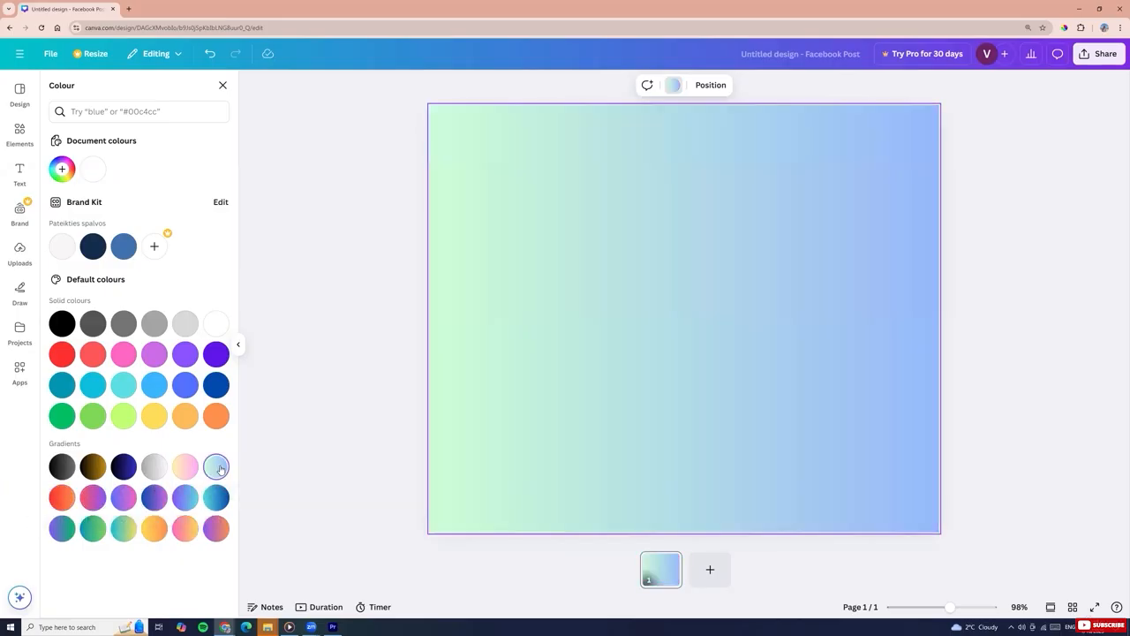
{"action": "left_click", "coordinate": [186, 530]}
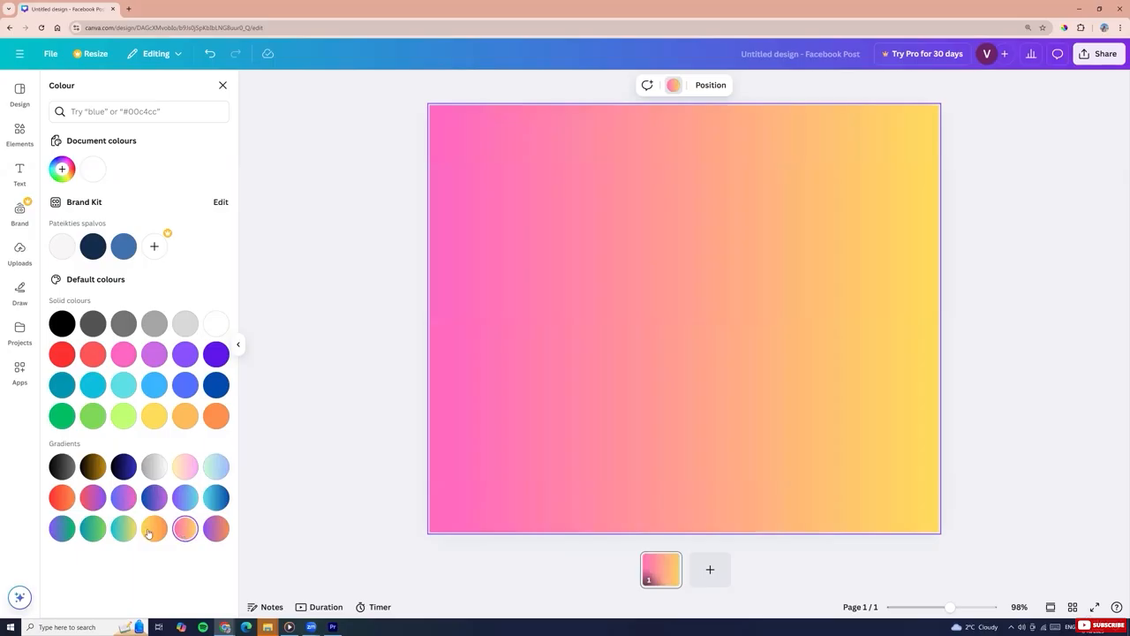
{"action": "left_click", "coordinate": [62, 528]}
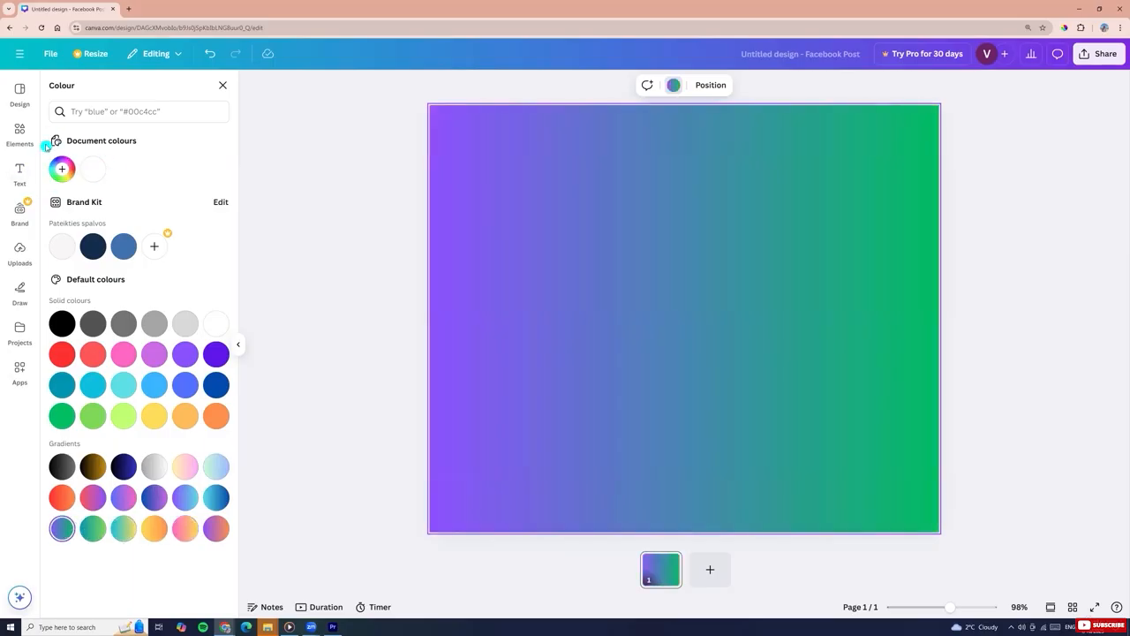
Open the gradient editor and set the first gradient colour to #52FF59
{"action": "left_click", "coordinate": [62, 168]}
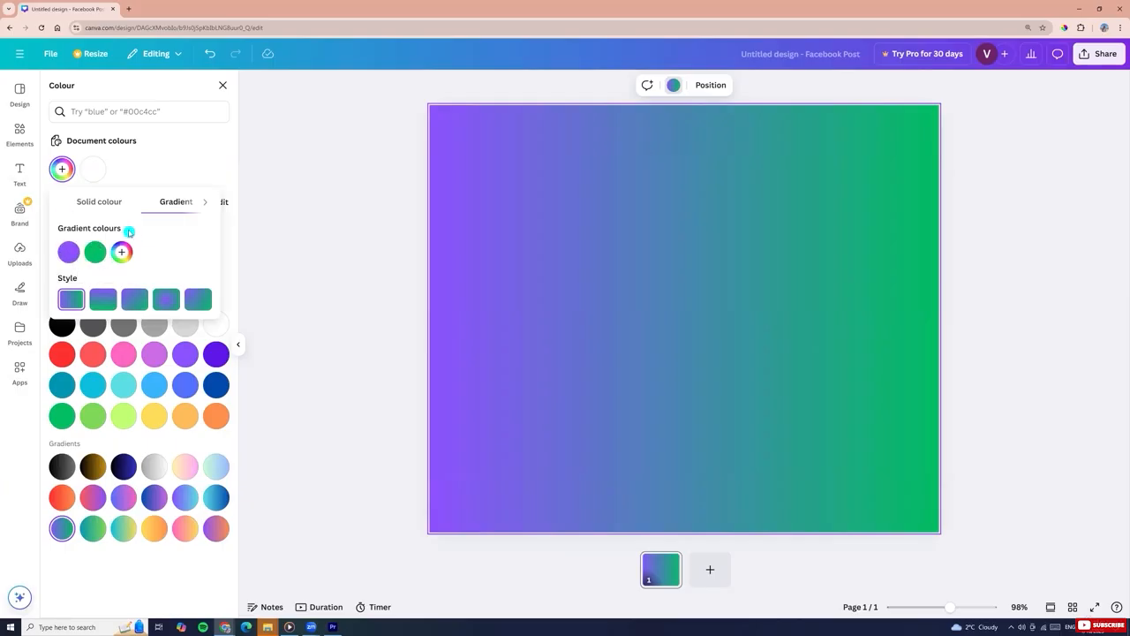
{"action": "left_click", "coordinate": [68, 252]}
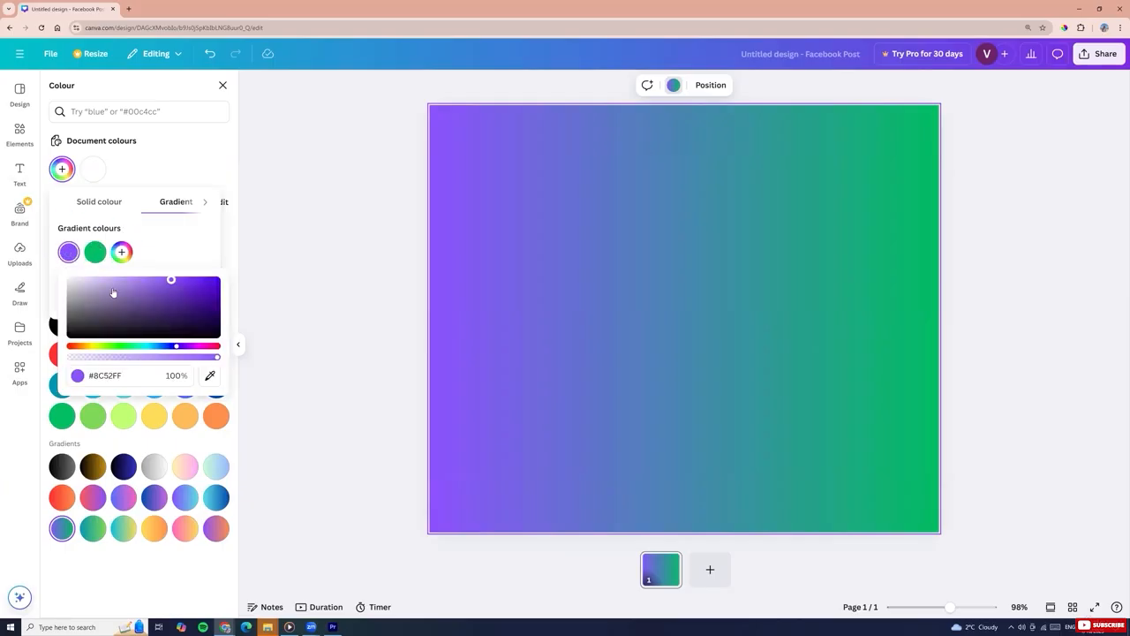
{"action": "left_click", "coordinate": [121, 346]}
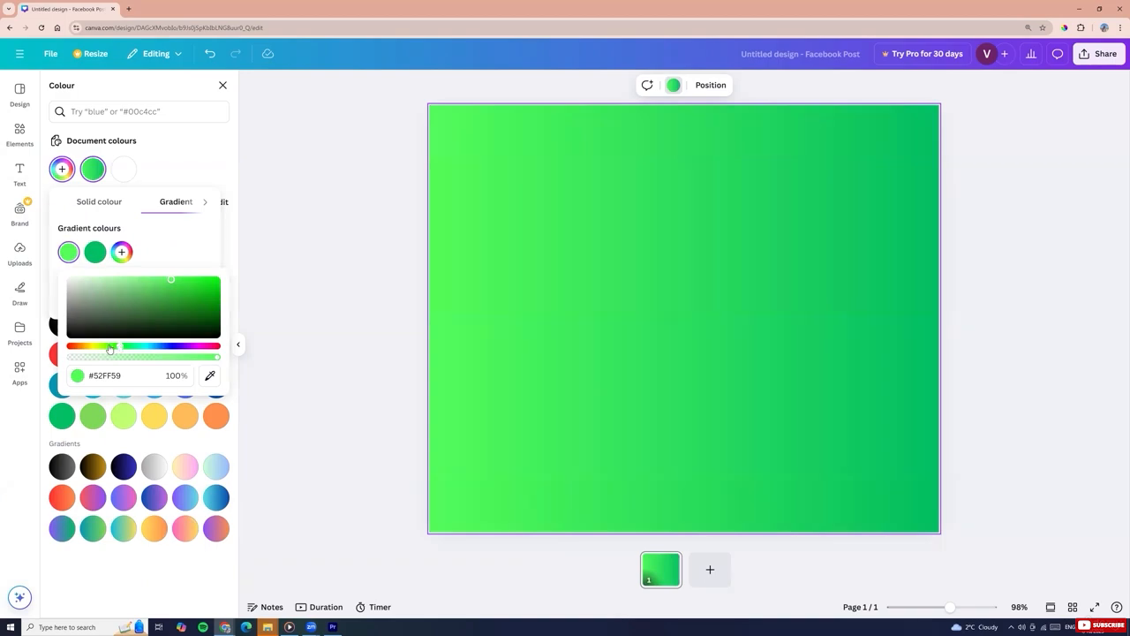
Set the second gradient colour to #9FBF00
{"action": "left_click", "coordinate": [95, 253]}
{"action": "left_click", "coordinate": [125, 347]}
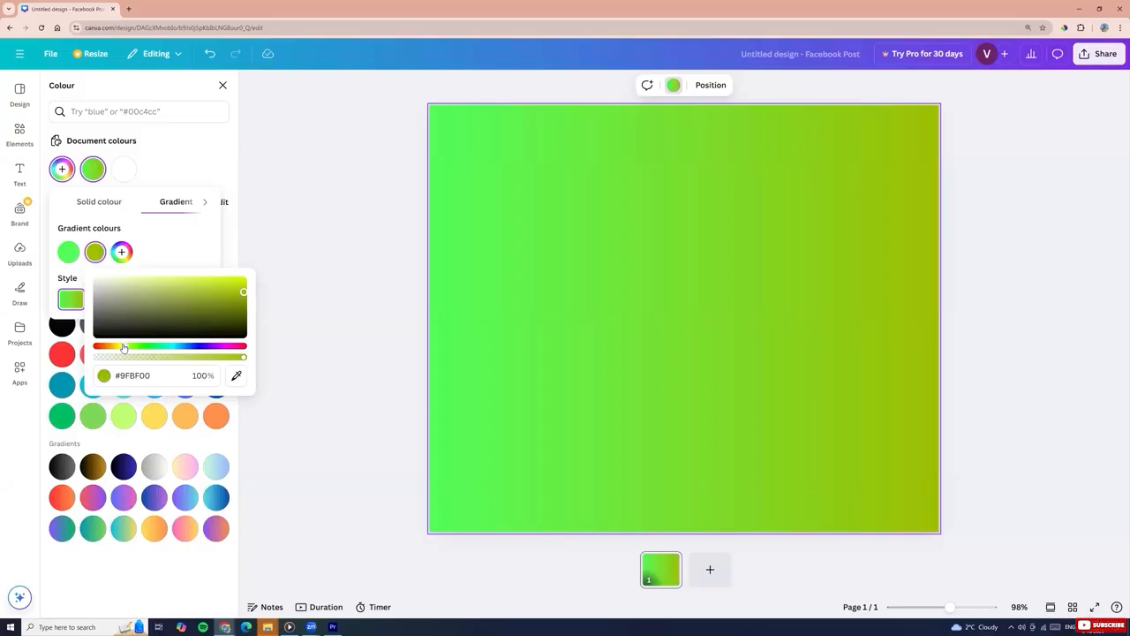
{"action": "left_click_drag", "start_coordinate": [121, 347], "coordinate": [119, 347]}
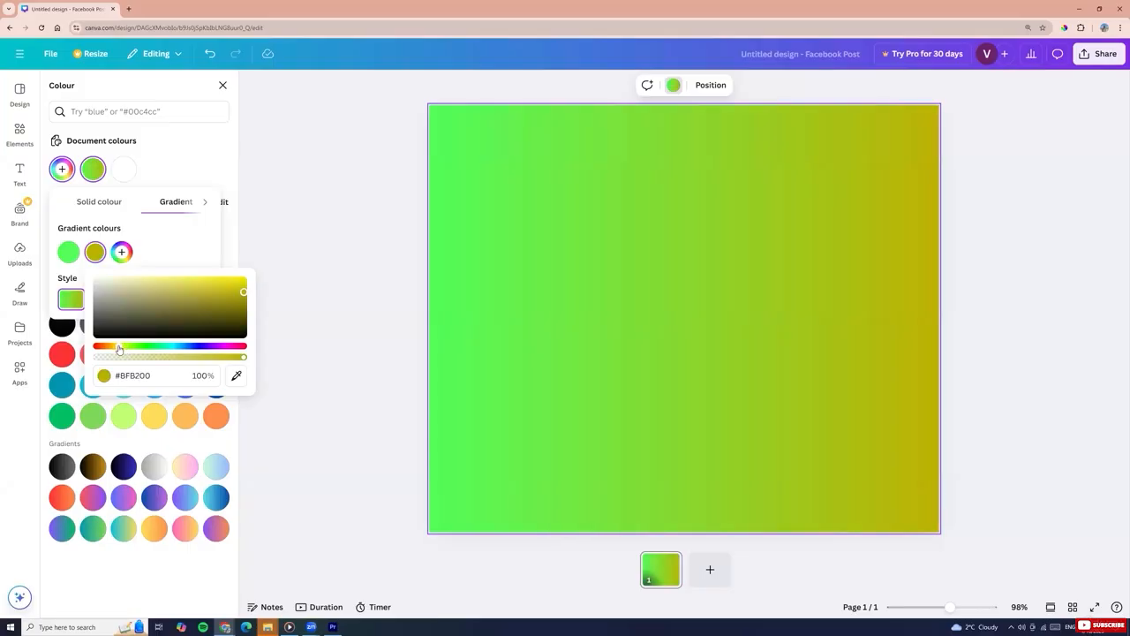
Add a third gradient colour and set it to #FFF025
{"action": "left_click", "coordinate": [123, 253]}
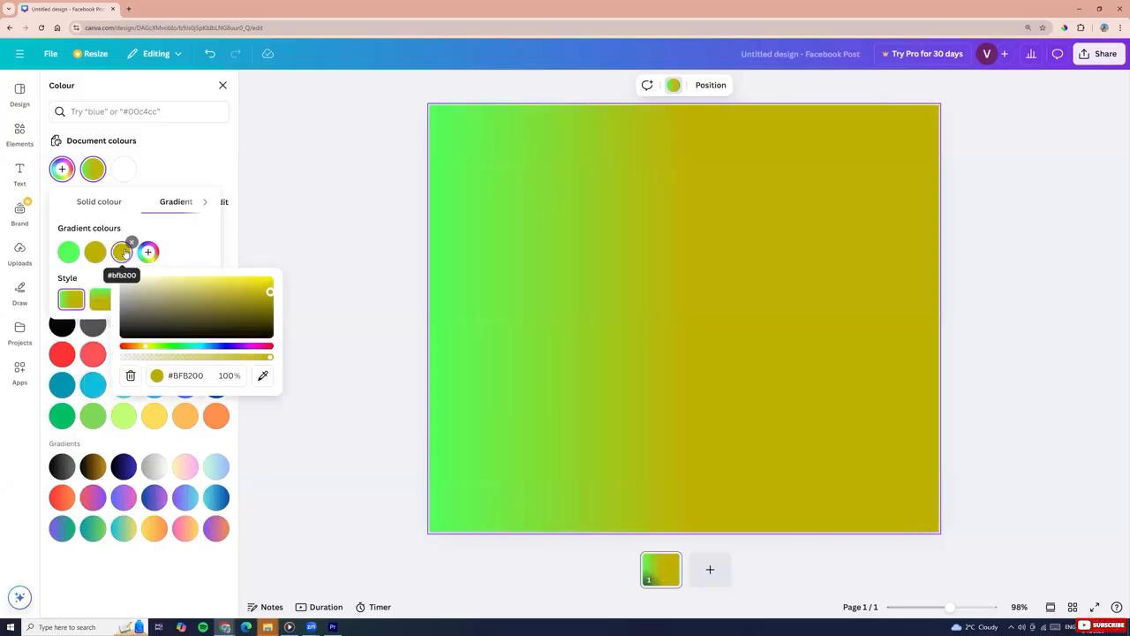
{"action": "left_click_drag", "start_coordinate": [269, 291], "coordinate": [252, 279]}
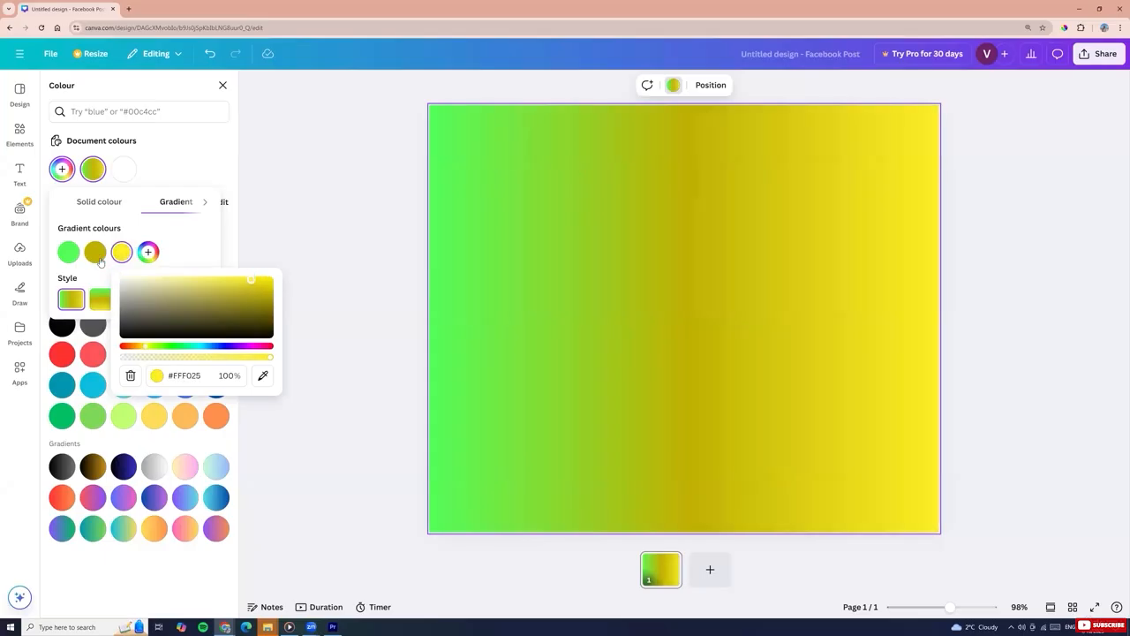
Change the second gradient colour to #DEFF11 with about 6.5% transparency and close the editor
{"action": "left_click", "coordinate": [96, 256]}
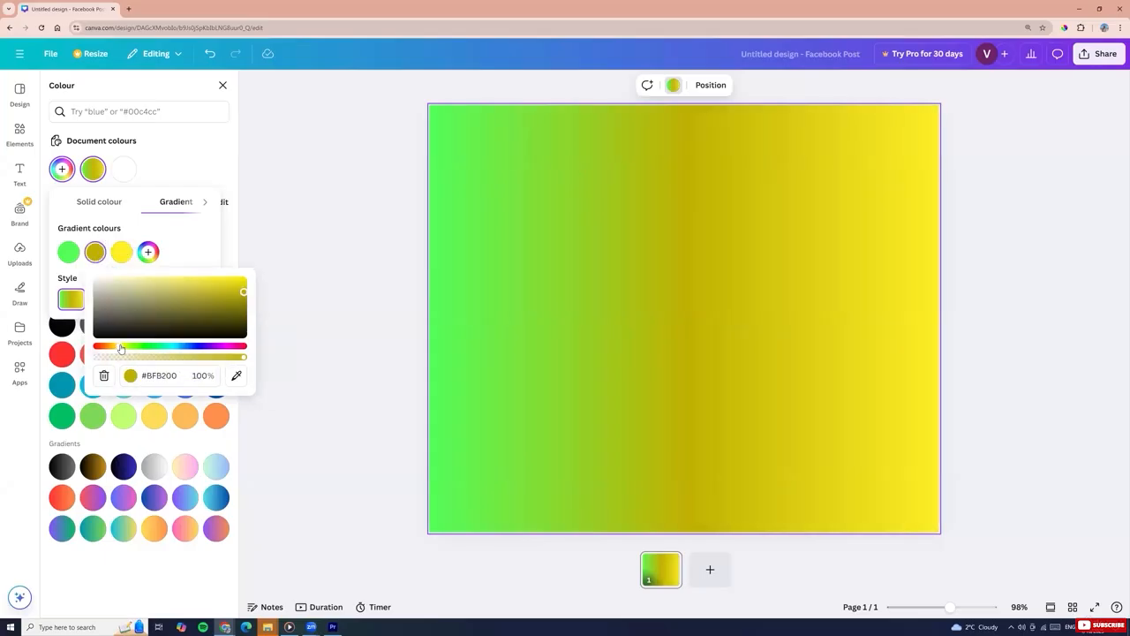
{"action": "left_click_drag", "start_coordinate": [121, 348], "coordinate": [125, 346]}
{"action": "left_click_drag", "start_coordinate": [243, 291], "coordinate": [238, 276]}
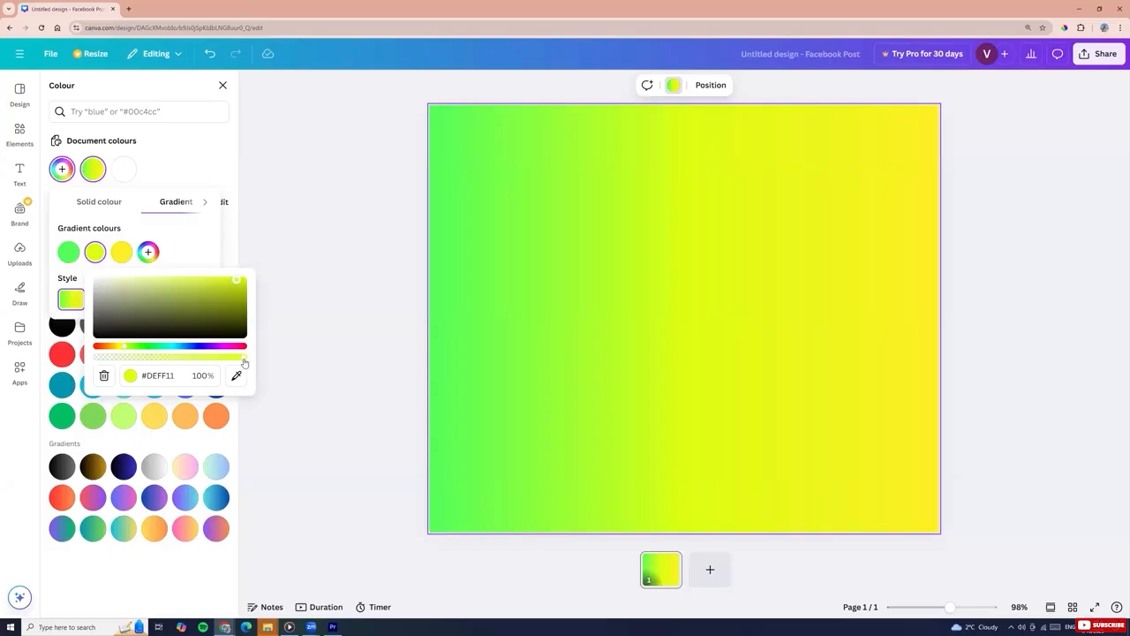
{"action": "mouse_move", "coordinate": [242, 357]}
{"action": "left_mouse_down"}
{"action": "mouse_move", "coordinate": [77, 360]}
{"action": "mouse_move", "coordinate": [320, 355]}
{"action": "mouse_move", "coordinate": [100, 357]}
{"action": "mouse_move", "coordinate": [235, 359]}
{"action": "left_mouse_up"}
{"action": "left_click", "coordinate": [196, 242]}
{"action": "left_click", "coordinate": [286, 244]}
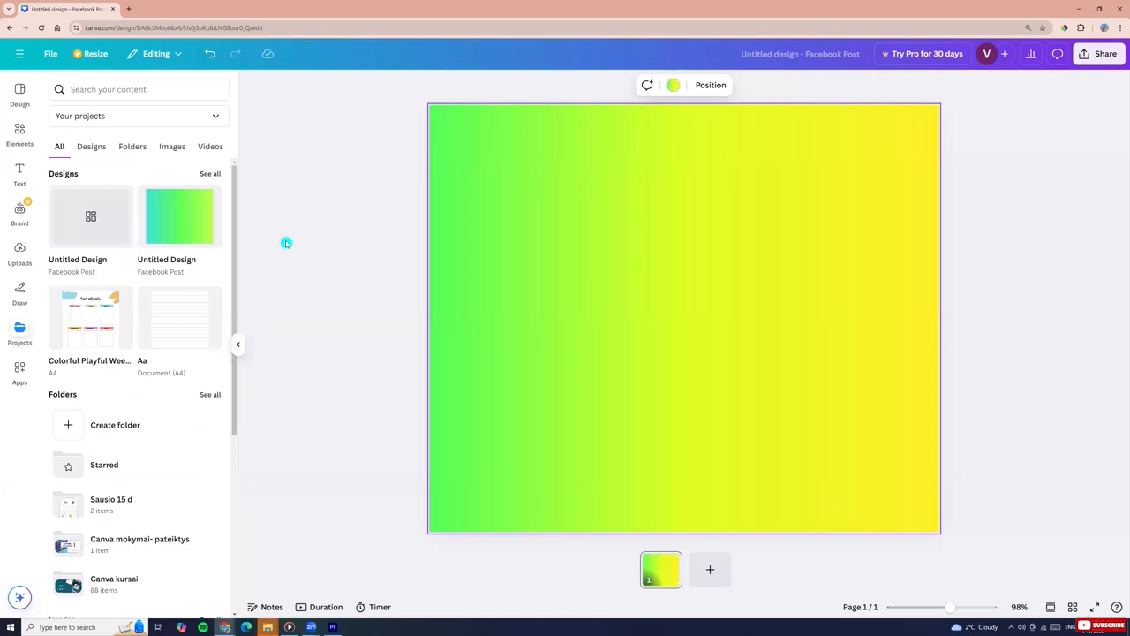
Preview the other gradient styles for the background and return to the horizontal linear style
{"action": "left_click", "coordinate": [673, 86]}
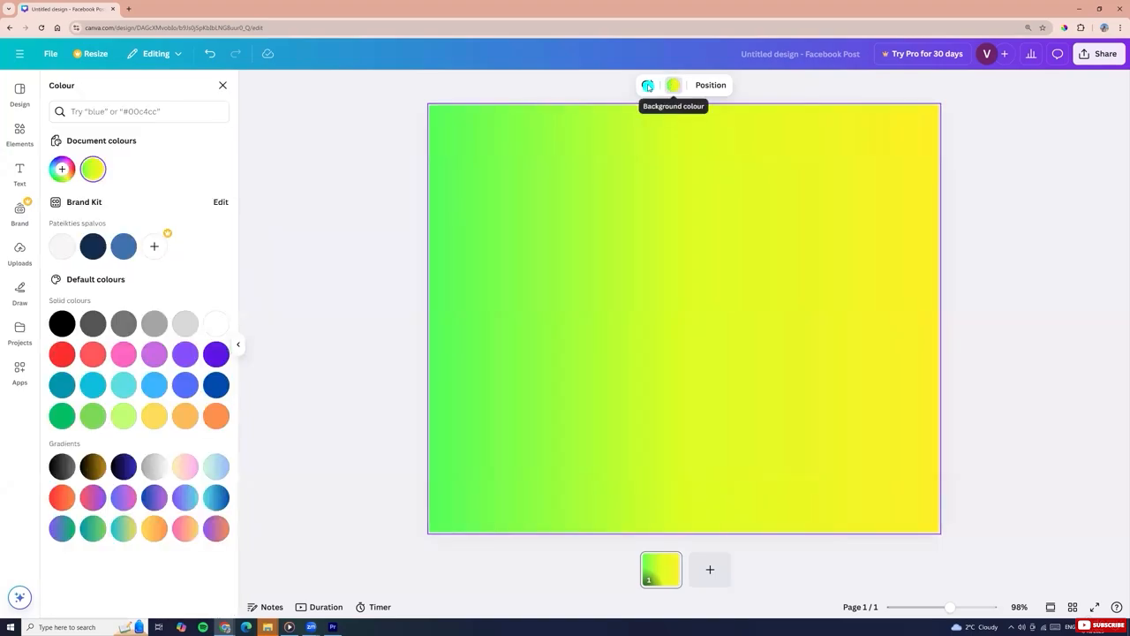
{"action": "left_click", "coordinate": [94, 170]}
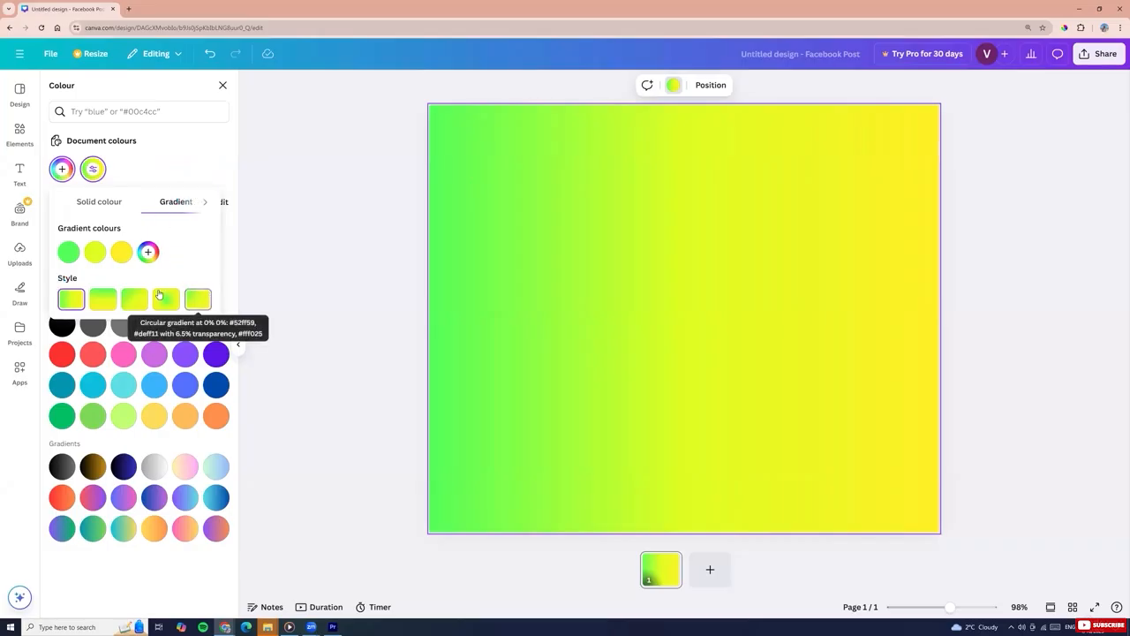
{"action": "left_click", "coordinate": [102, 300]}
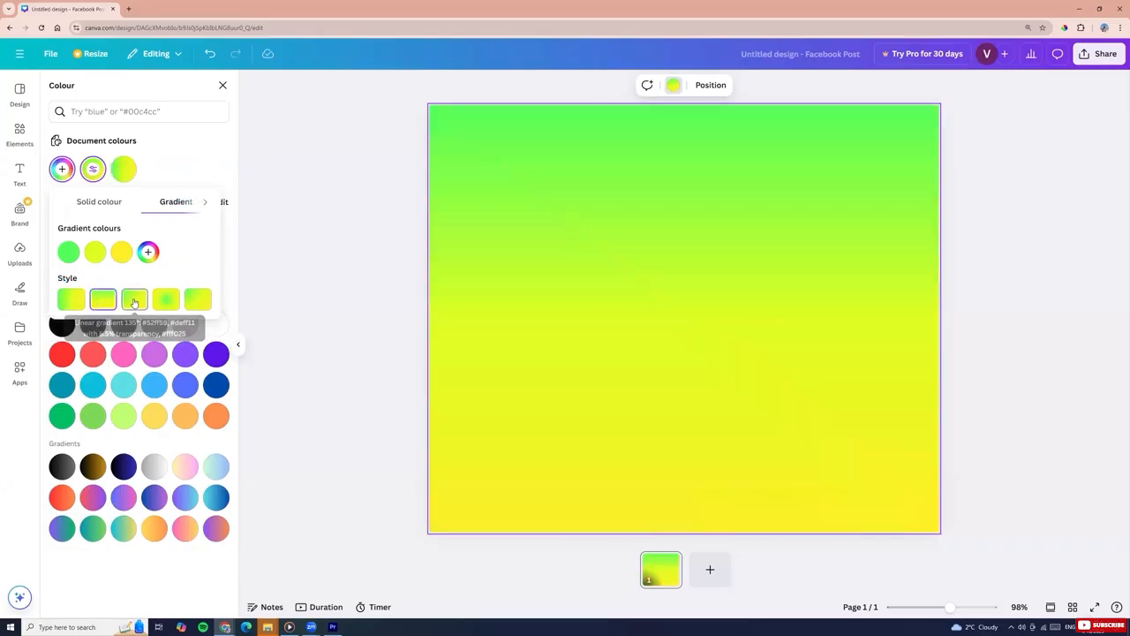
{"action": "left_click", "coordinate": [133, 300]}
{"action": "left_click", "coordinate": [166, 300]}
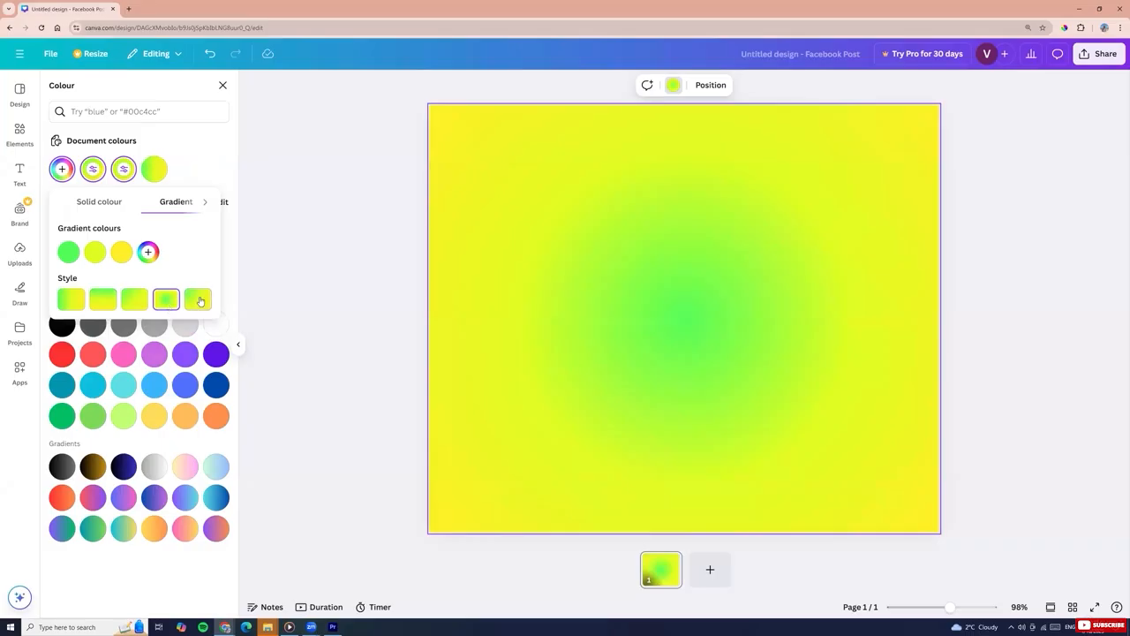
{"action": "left_click", "coordinate": [200, 301]}
{"action": "left_click", "coordinate": [166, 301]}
{"action": "left_click", "coordinate": [71, 299]}
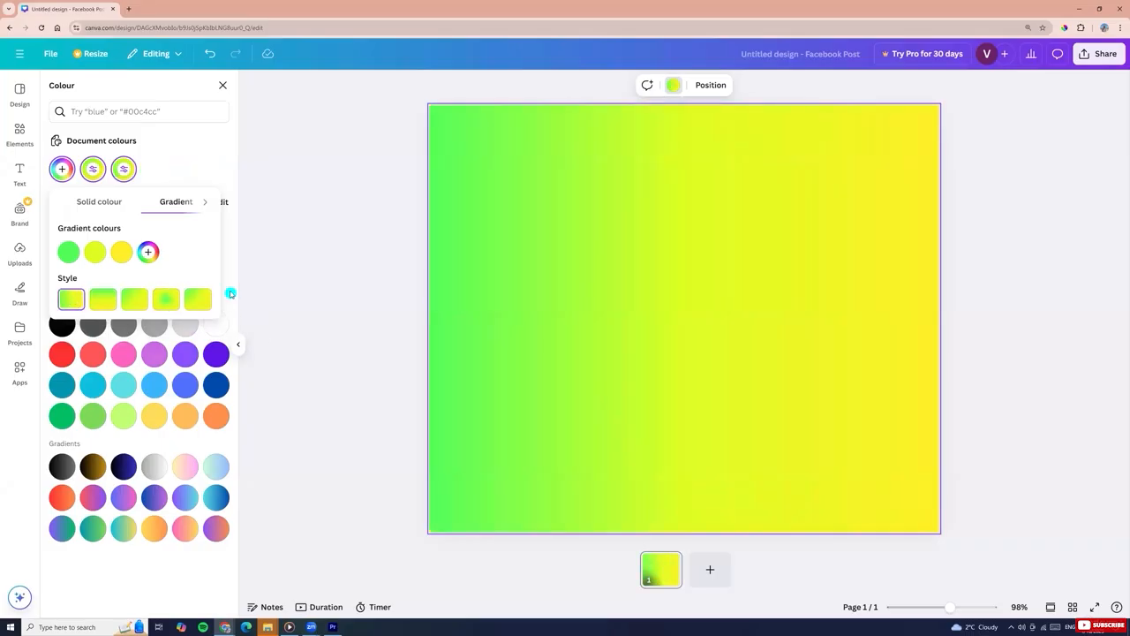
{"action": "left_click", "coordinate": [366, 298]}
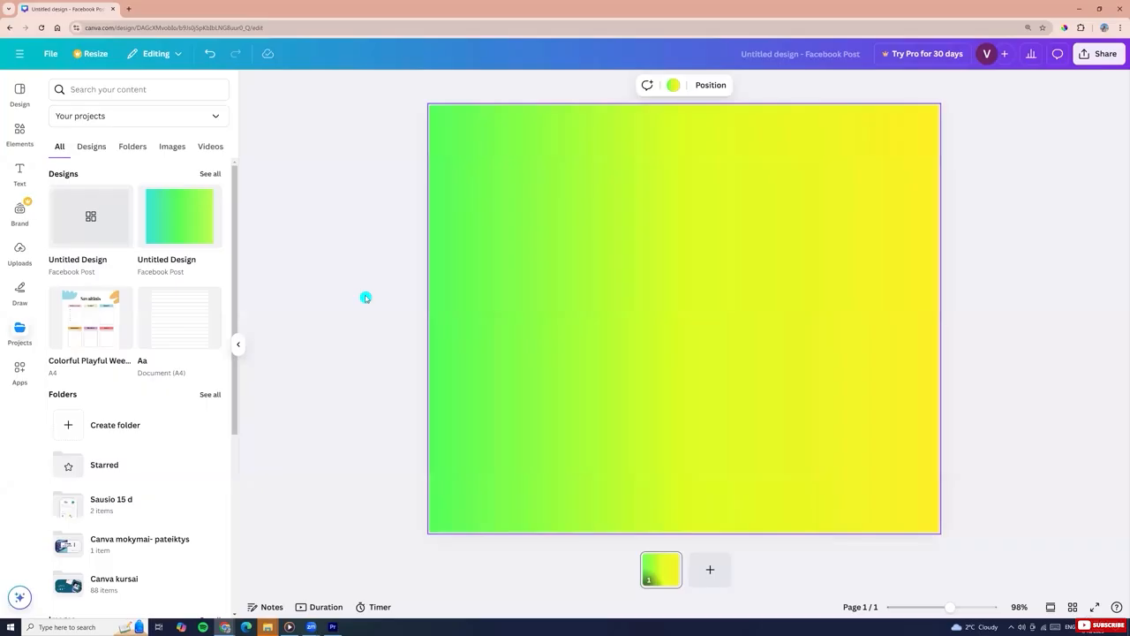
Add a new page to the design and delete the selected element on it
{"action": "left_click", "coordinate": [365, 297]}
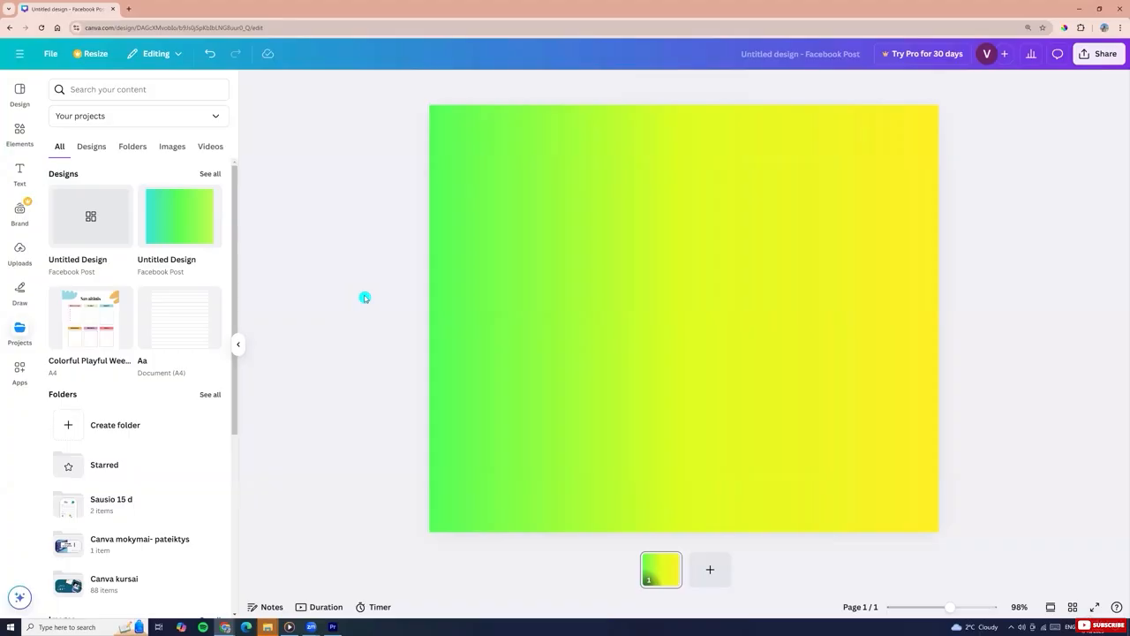
{"action": "left_click", "coordinate": [711, 569]}
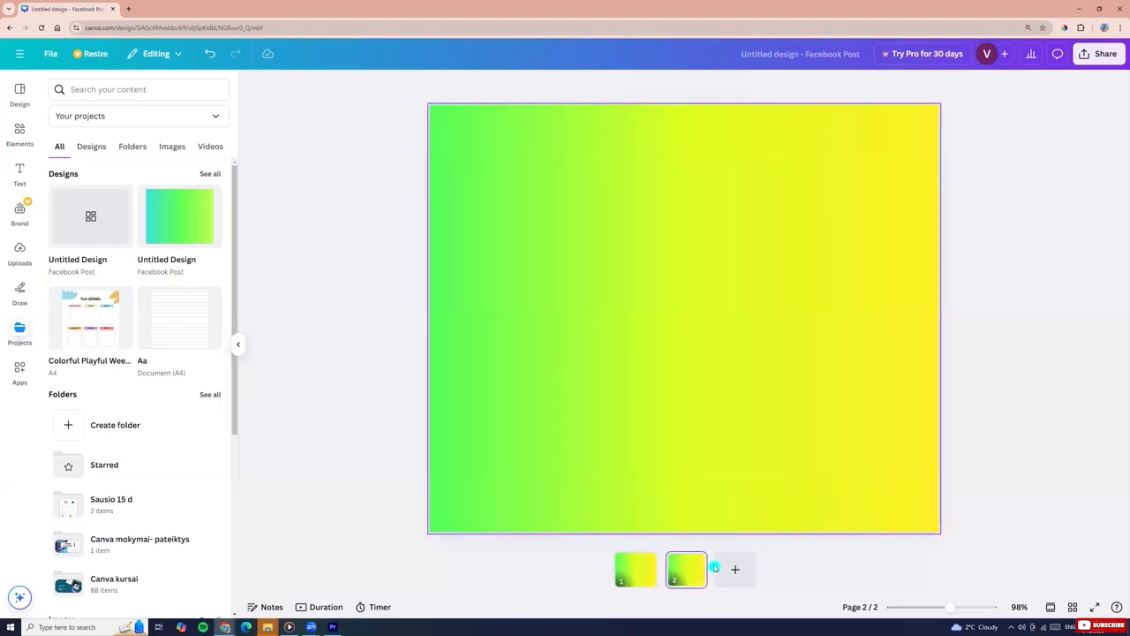
{"action": "left_click", "coordinate": [646, 325]}
{"action": "key", "text": "Delete"}
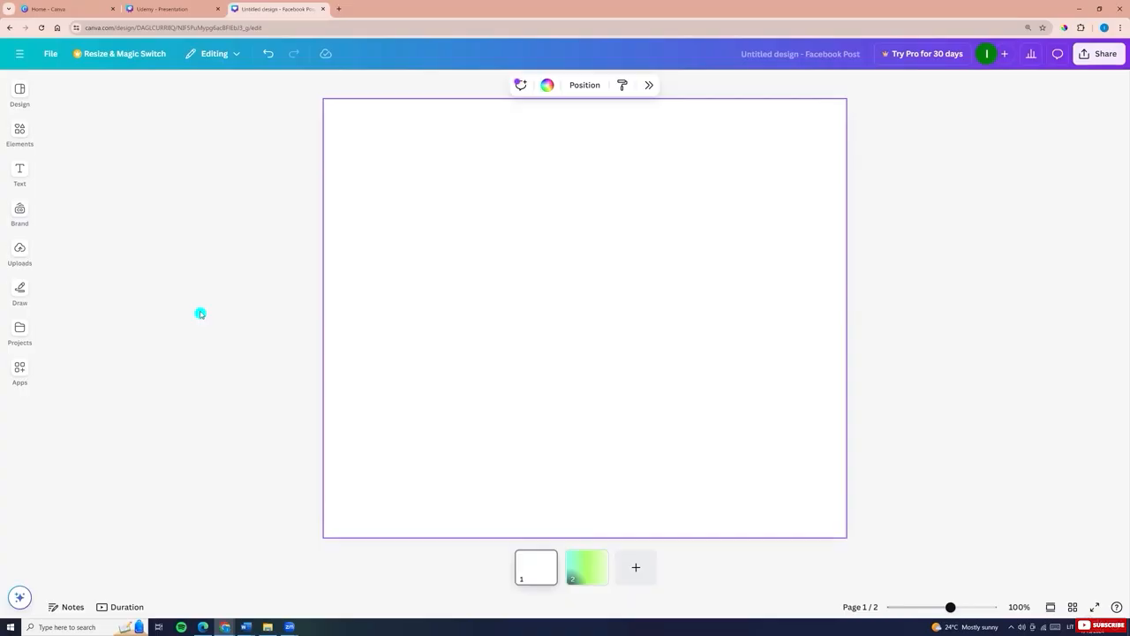
Browse the side panel's sections, including Draw, Design, Elements, Text, Brand and Uploads
{"action": "left_click", "coordinate": [19, 289]}
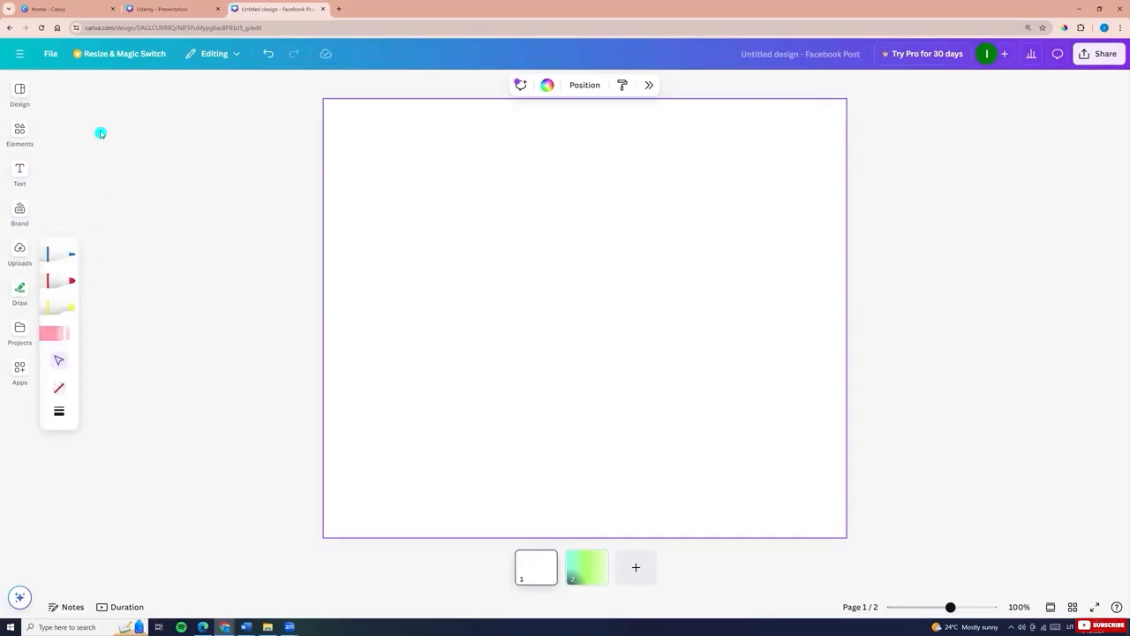
{"action": "left_click", "coordinate": [19, 90]}
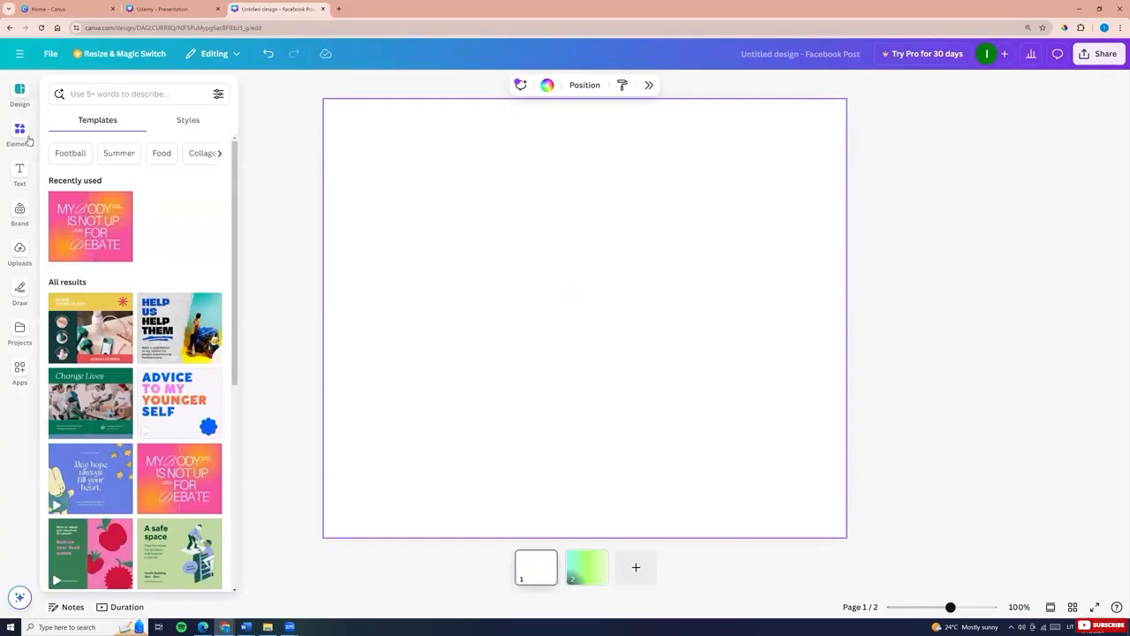
{"action": "left_click", "coordinate": [21, 133]}
{"action": "left_click", "coordinate": [19, 173]}
{"action": "left_click", "coordinate": [20, 212]}
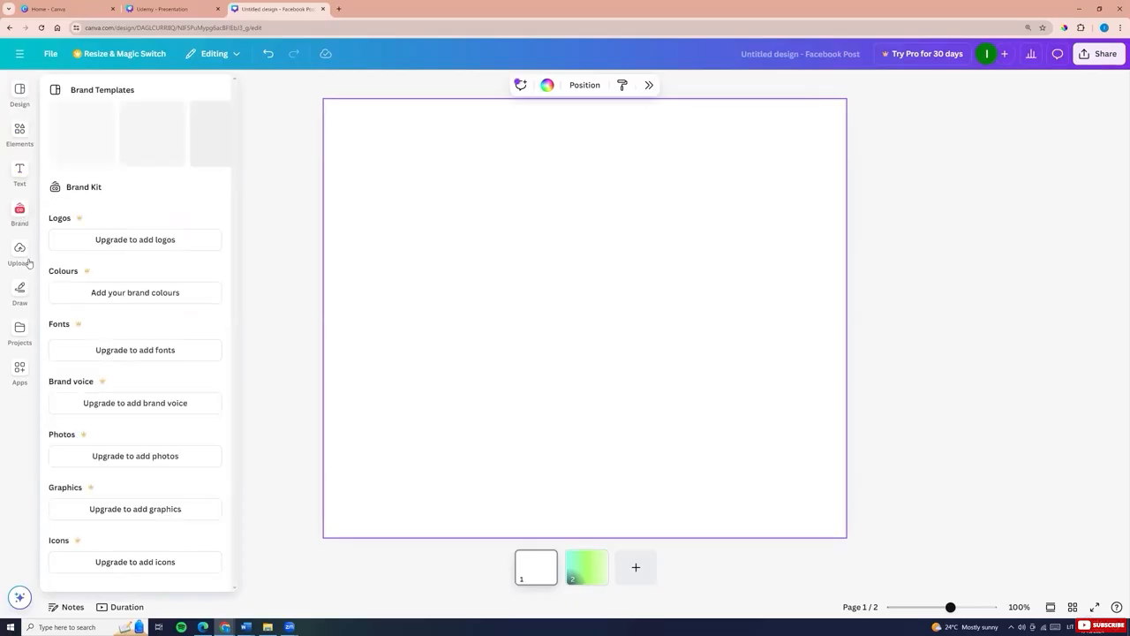
{"action": "left_click", "coordinate": [21, 256]}
{"action": "left_click", "coordinate": [19, 328]}
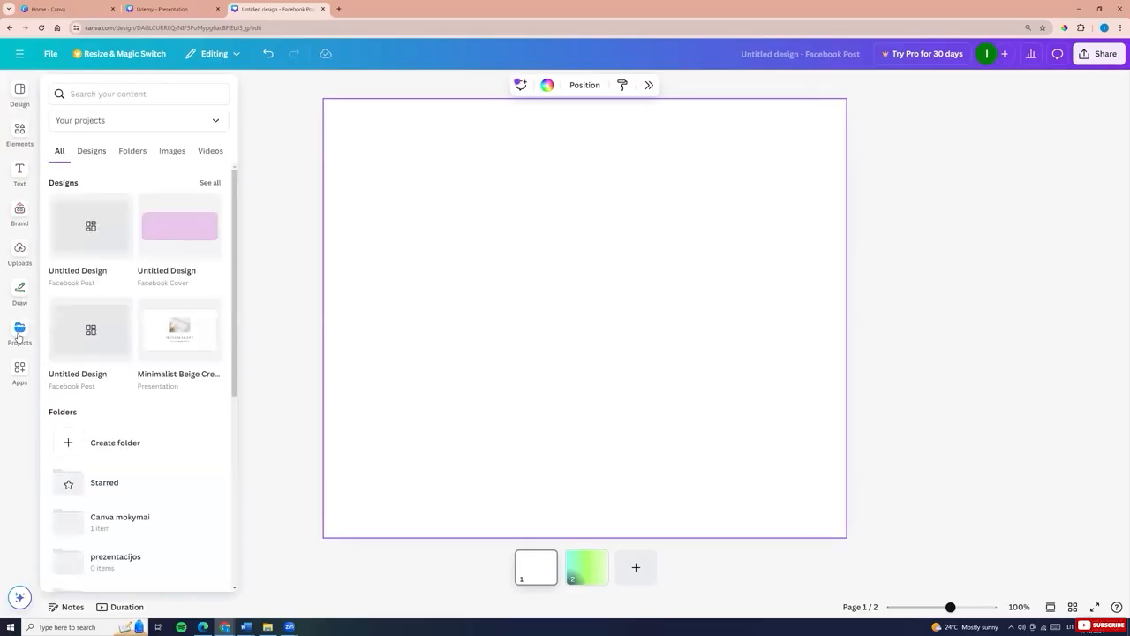
Open the Background app from the apps panel
{"action": "left_click", "coordinate": [18, 376]}
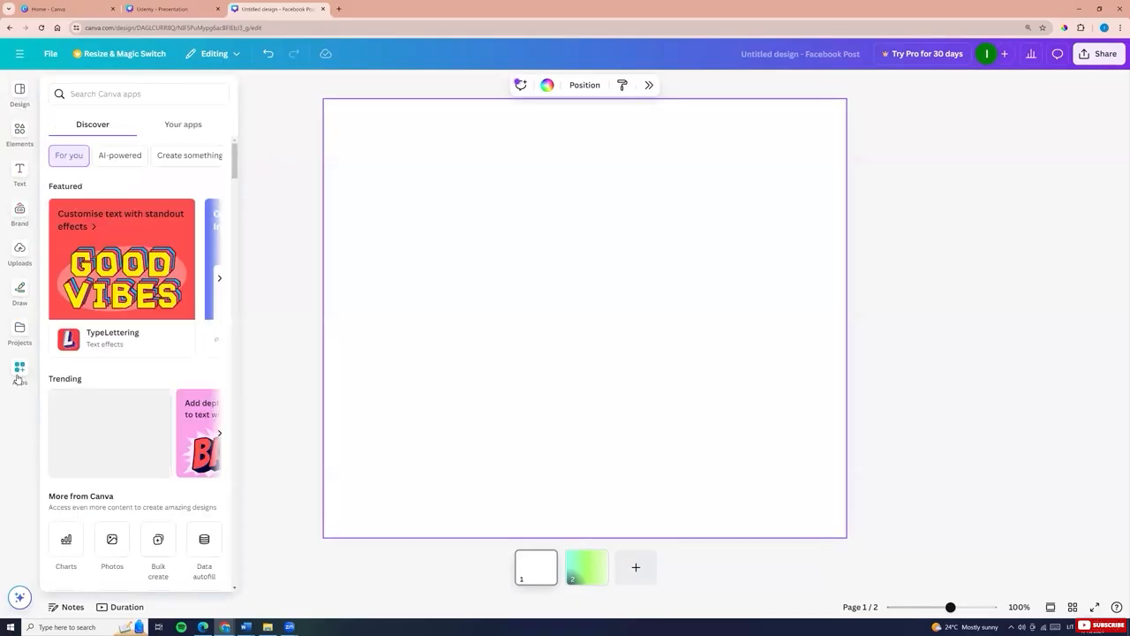
{"action": "scroll", "coordinate": [18, 378], "scroll_direction": "down", "scroll_amount": 2}
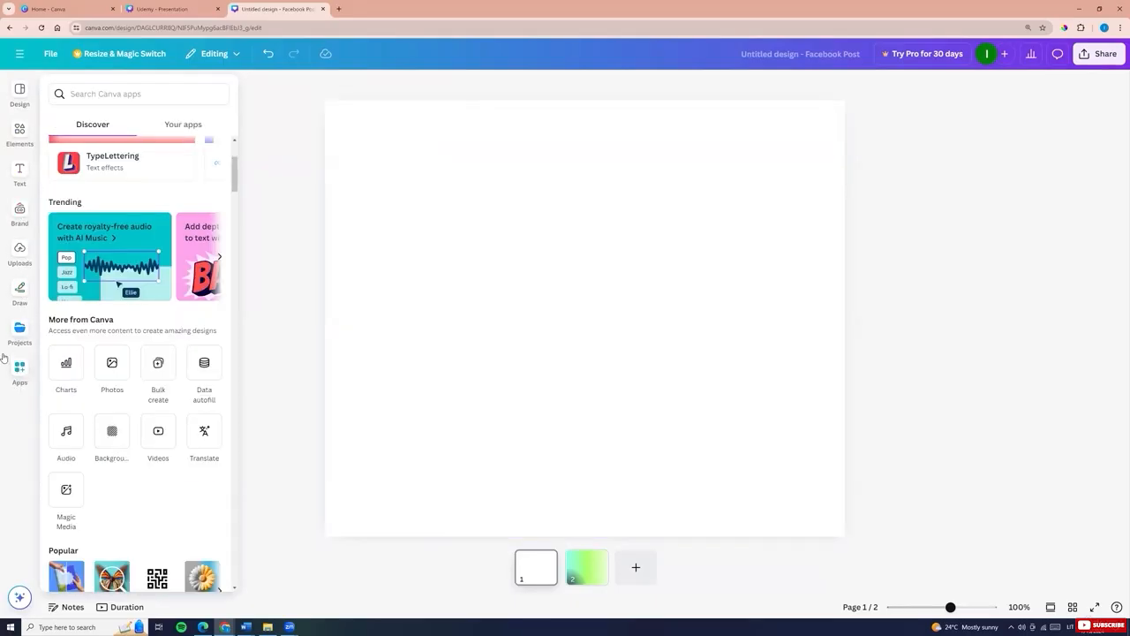
{"action": "left_click", "coordinate": [112, 437]}
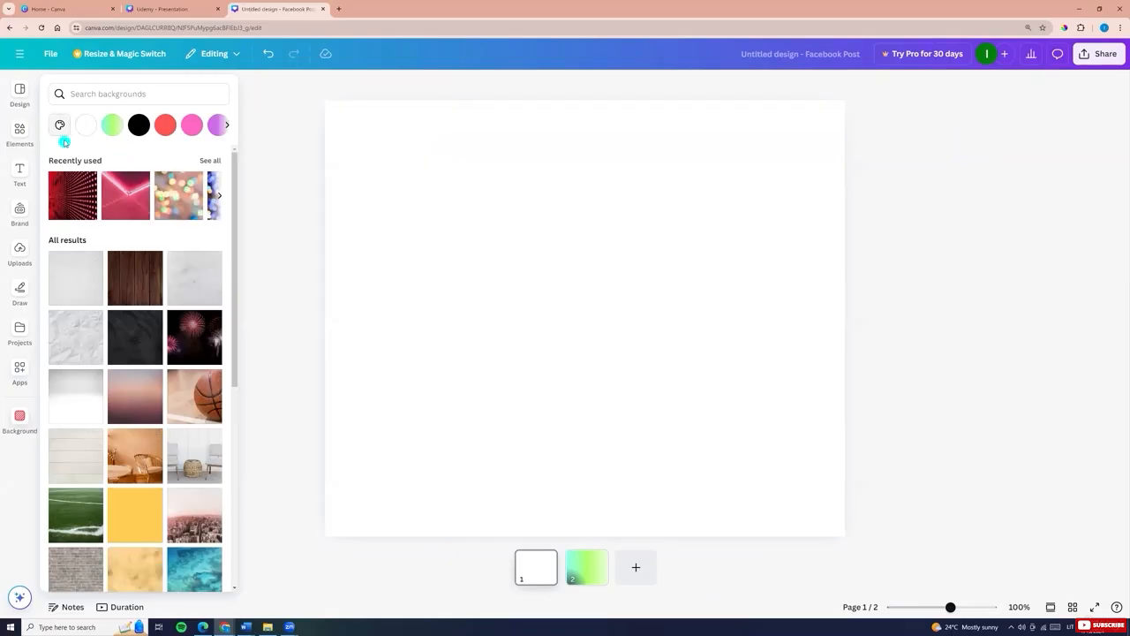
Apply several solid colour presets as the page background, ending with light green
{"action": "left_click", "coordinate": [227, 125]}
{"action": "left_click", "coordinate": [165, 124]}
{"action": "left_click", "coordinate": [138, 125]}
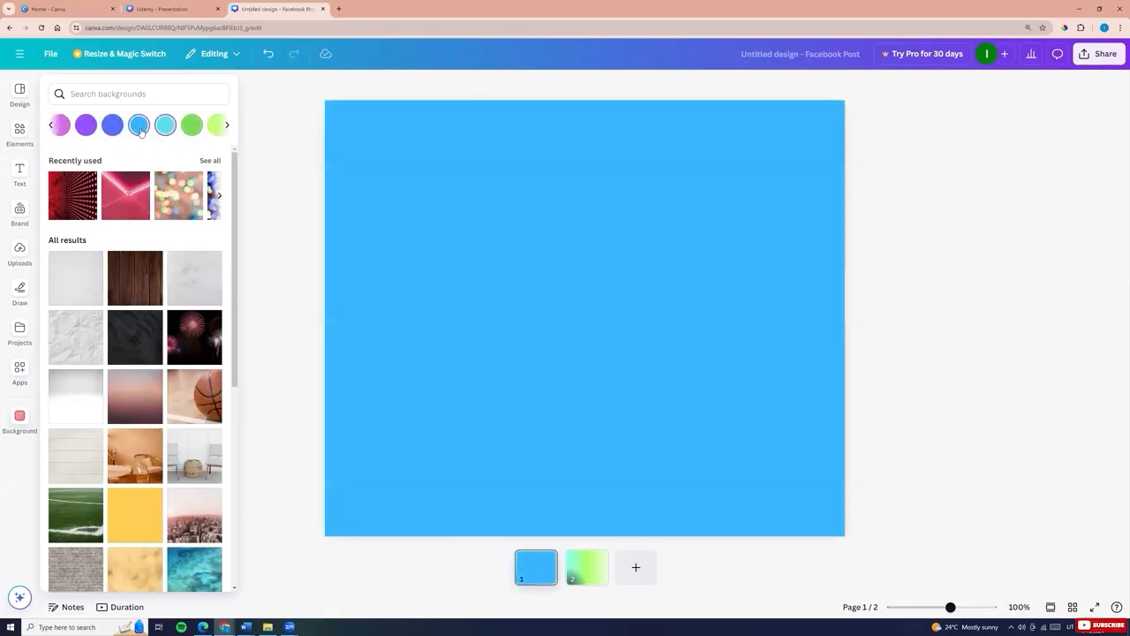
{"action": "left_click", "coordinate": [194, 124]}
{"action": "left_click", "coordinate": [217, 124]}
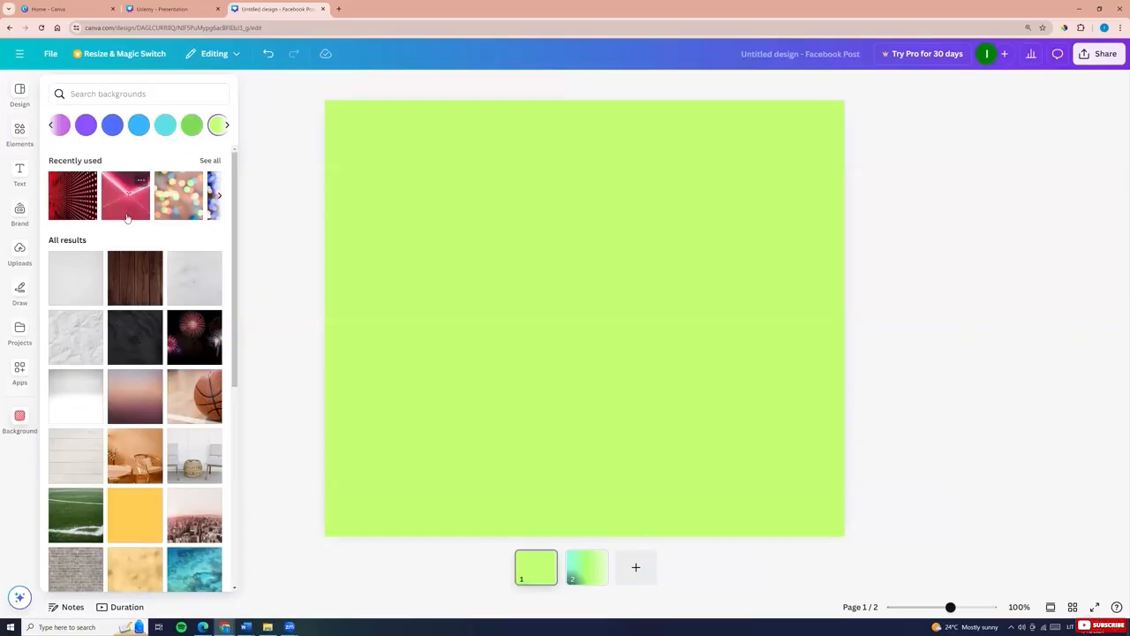
Preview photo backgrounds from the results, including an interior room, white chairs and an ocean view
{"action": "scroll", "coordinate": [143, 247], "scroll_direction": "down", "scroll_amount": 1}
{"action": "scroll", "coordinate": [143, 246], "scroll_direction": "down", "scroll_amount": 3}
{"action": "scroll", "coordinate": [98, 247], "scroll_direction": "up", "scroll_amount": 4}
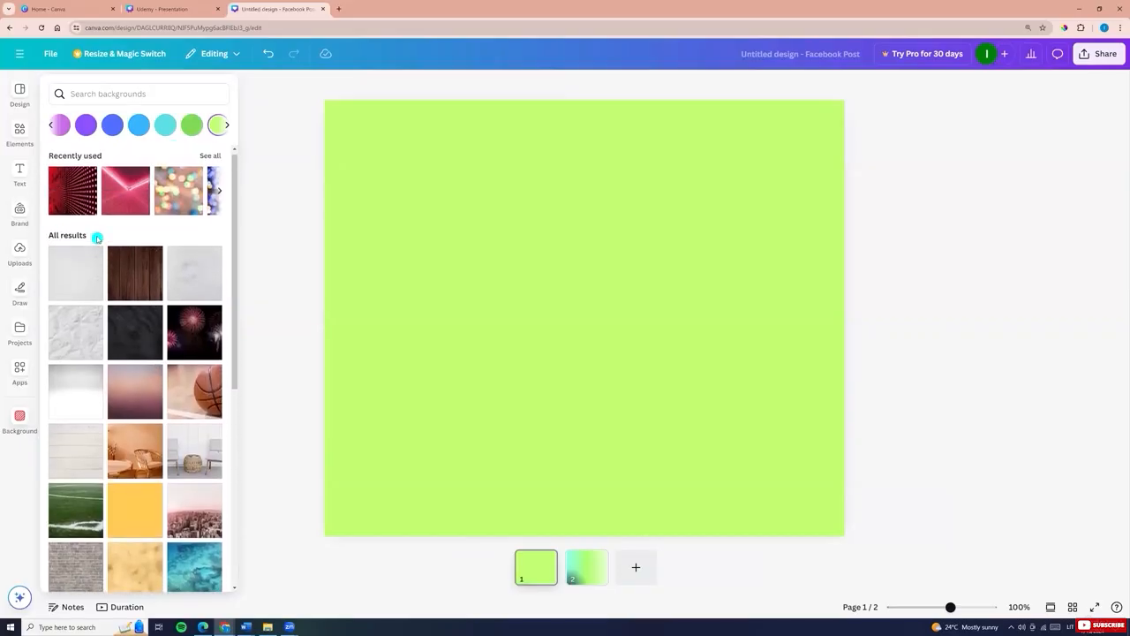
{"action": "left_click", "coordinate": [88, 280]}
{"action": "scroll", "coordinate": [126, 314], "scroll_direction": "down", "scroll_amount": 3}
{"action": "left_click", "coordinate": [127, 314]}
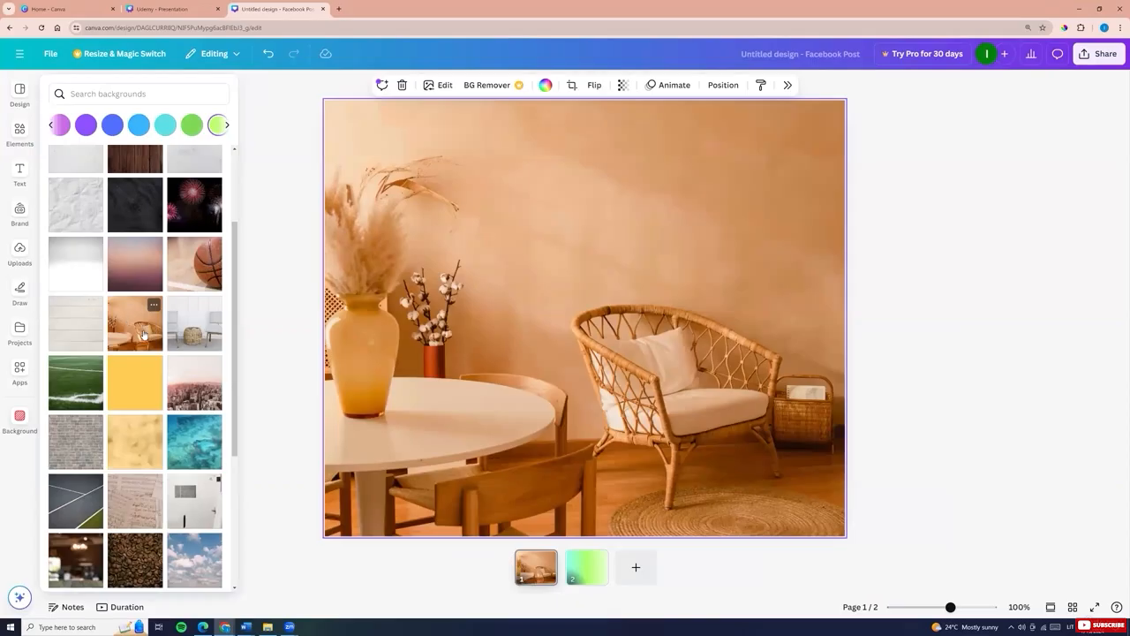
{"action": "left_click", "coordinate": [196, 337]}
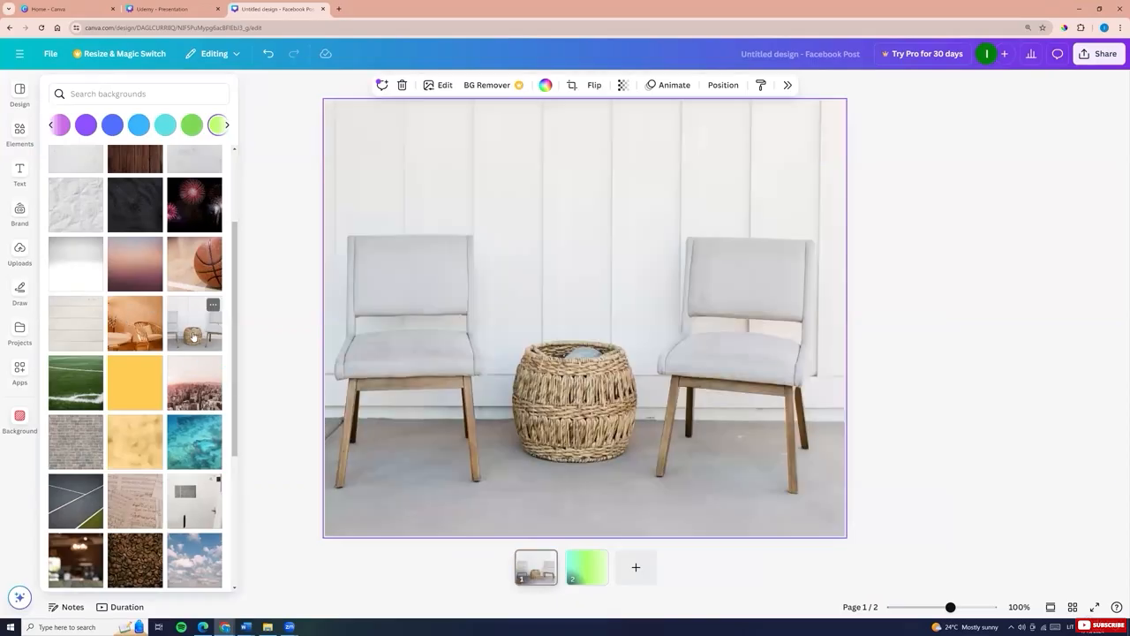
{"action": "left_click", "coordinate": [183, 448]}
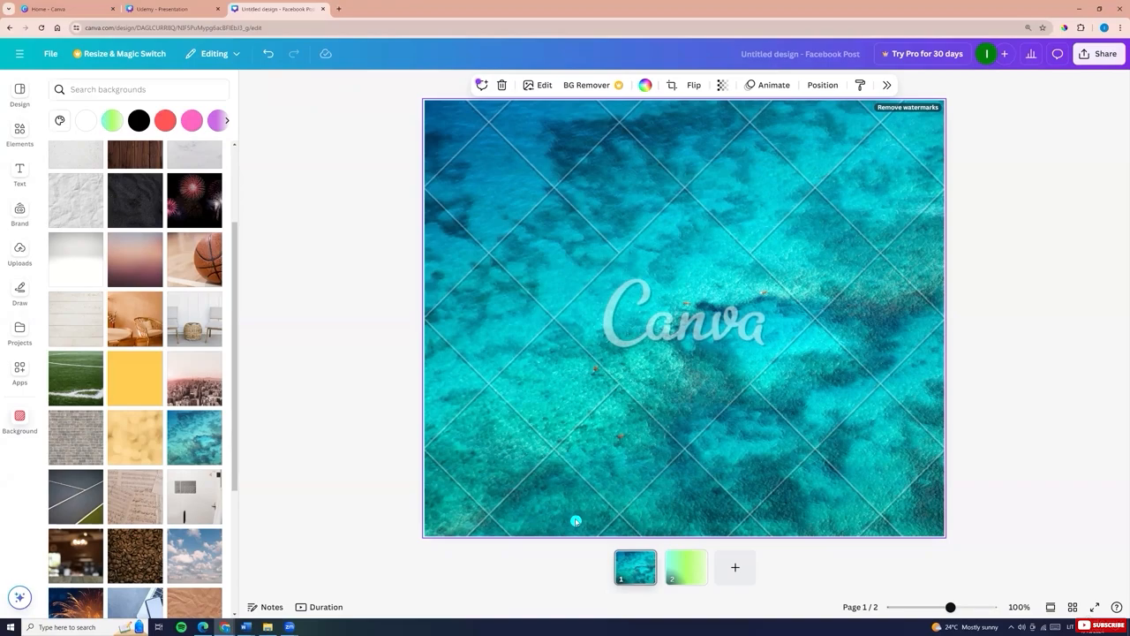
{"action": "left_click", "coordinate": [575, 521]}
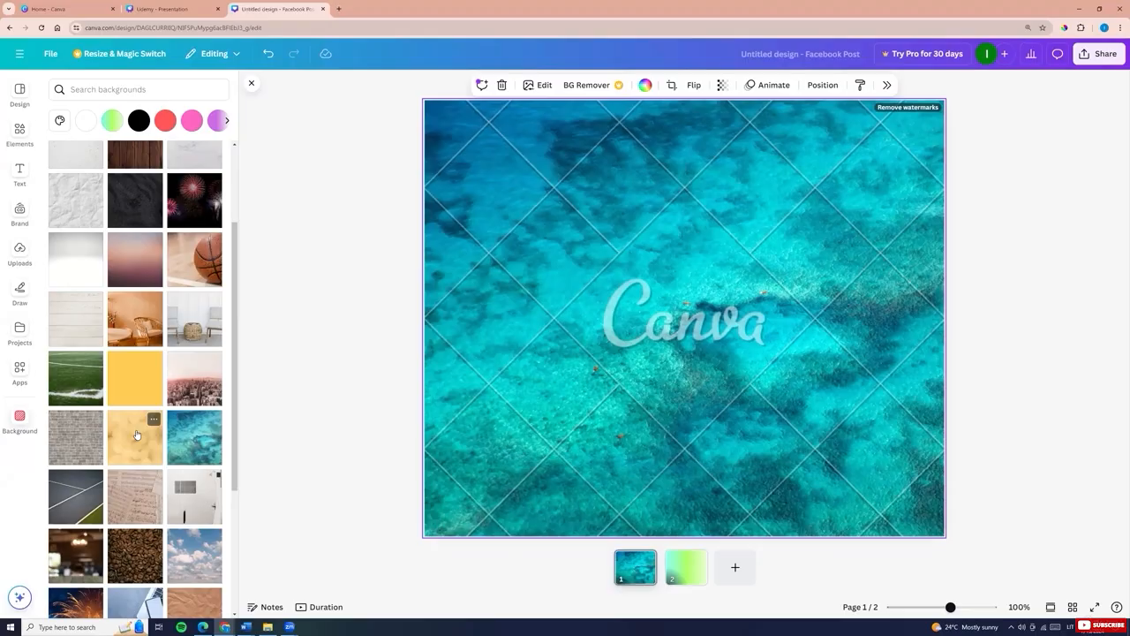
Apply the Yellow Bokeh background and open more backgrounds by Canva Creative Studio
{"action": "left_click", "coordinate": [137, 434]}
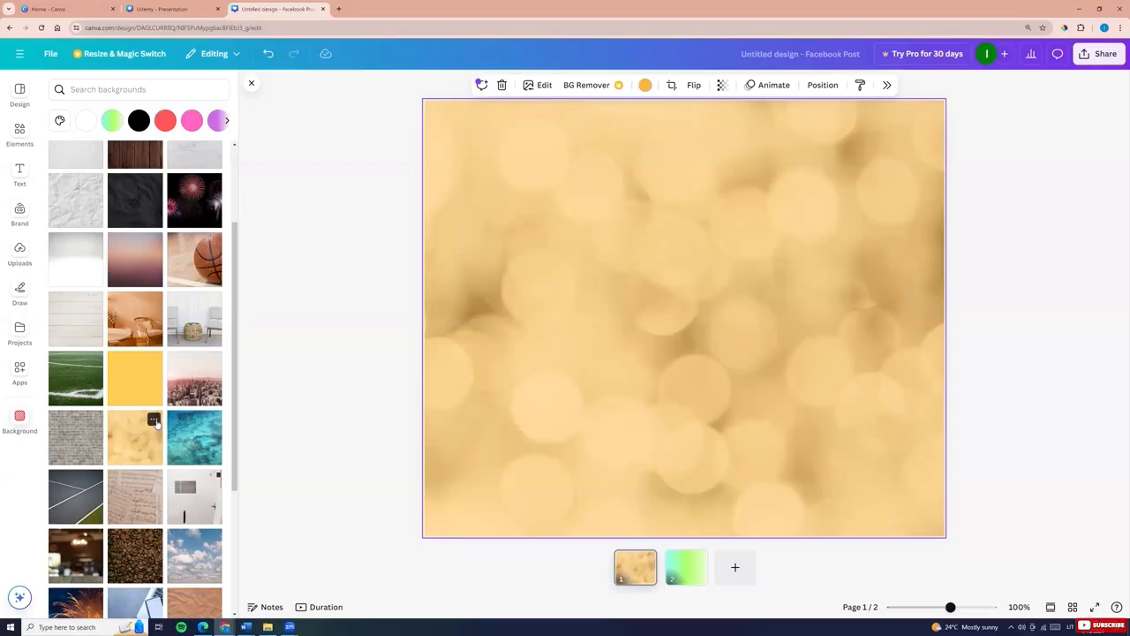
{"action": "left_click", "coordinate": [156, 421]}
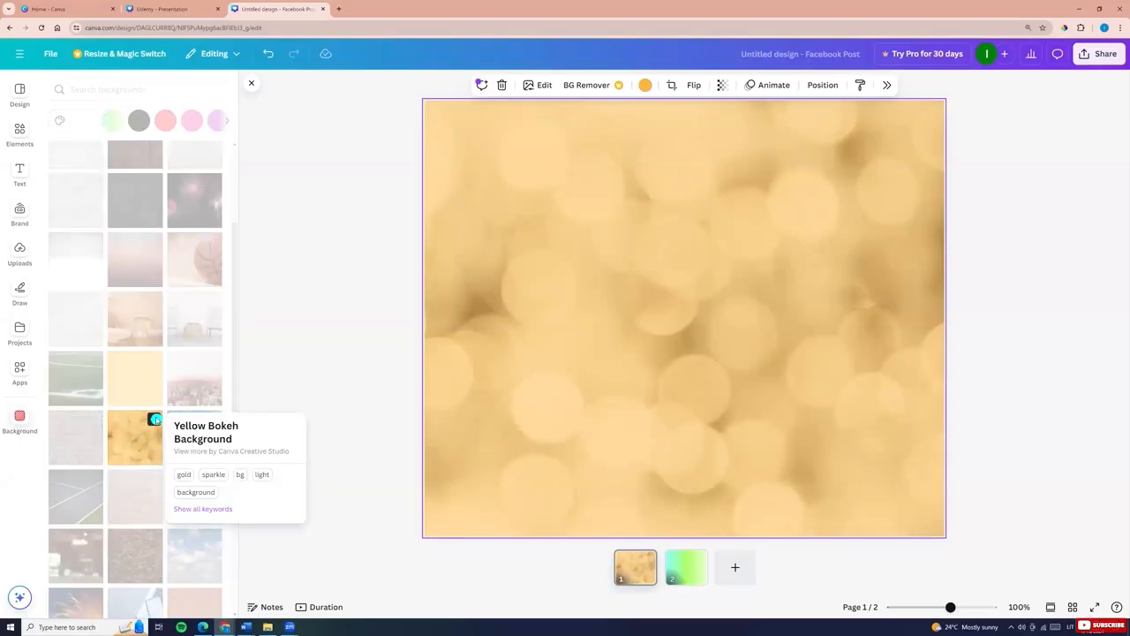
{"action": "left_click", "coordinate": [190, 456]}
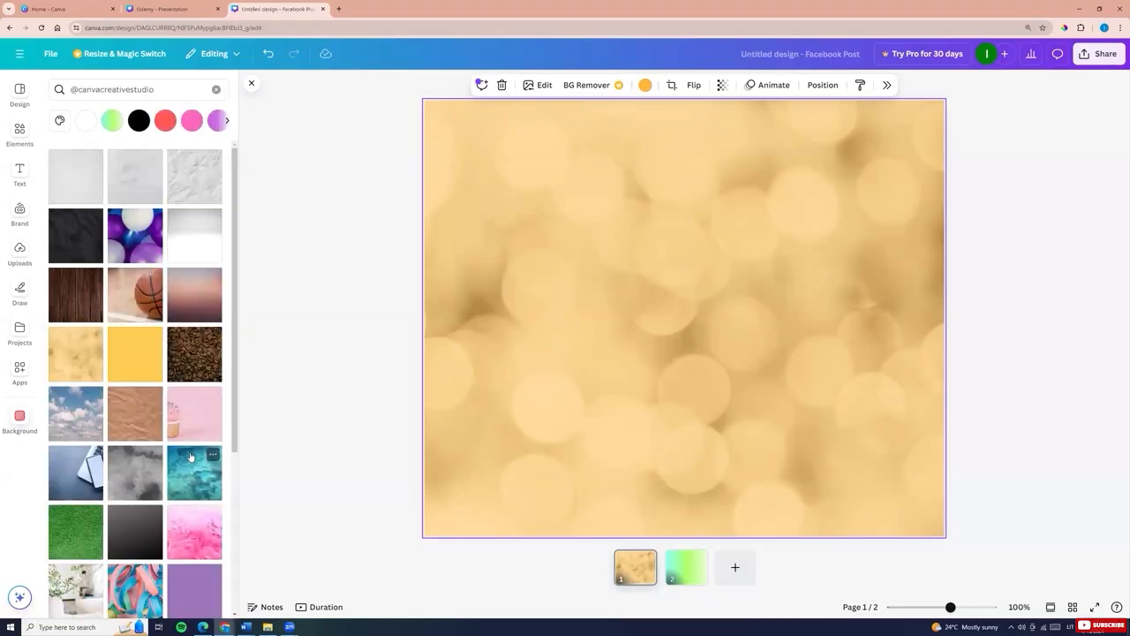
Search backgrounds by the Yellow Bokeh's keyword gold and apply a golden light-streak image
{"action": "scroll", "coordinate": [141, 409], "scroll_direction": "down", "scroll_amount": 10}
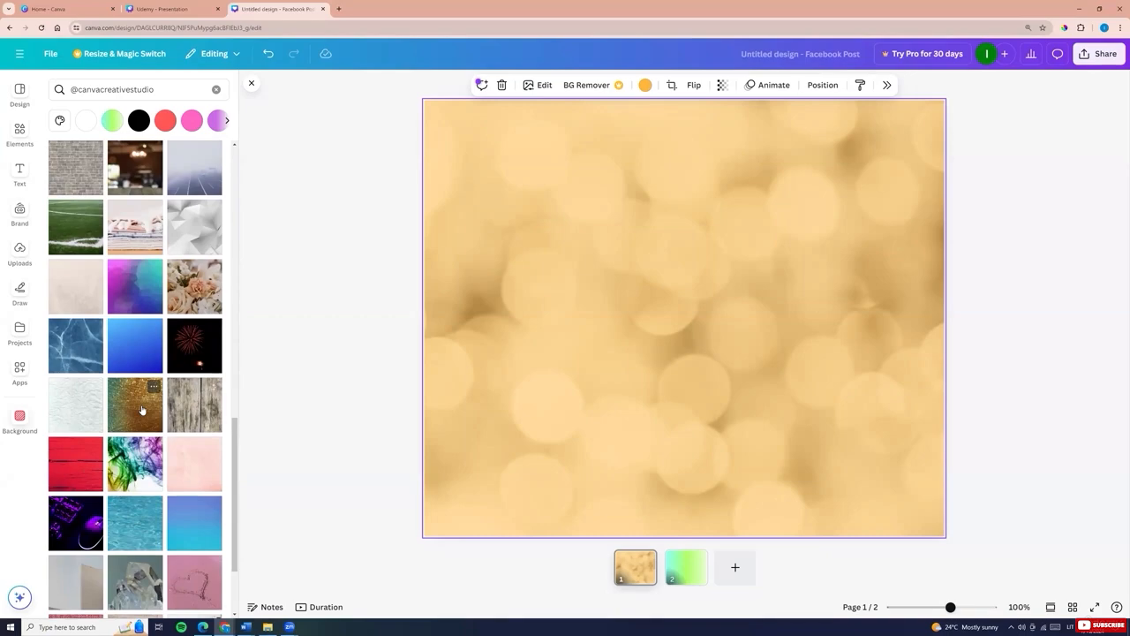
{"action": "left_click", "coordinate": [95, 247]}
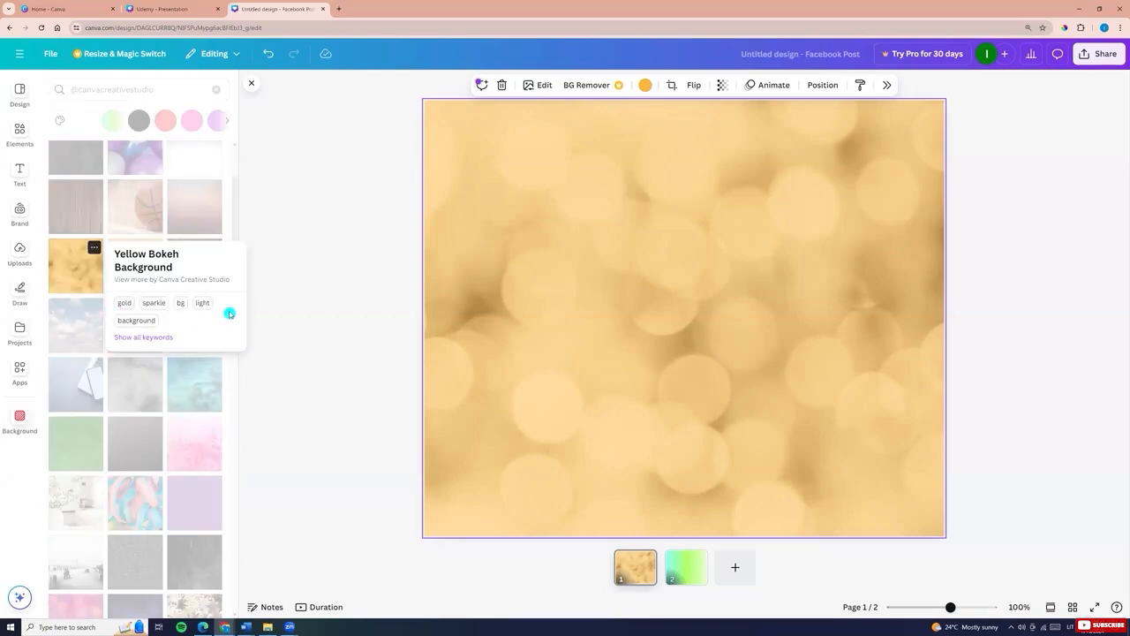
{"action": "left_click", "coordinate": [125, 304]}
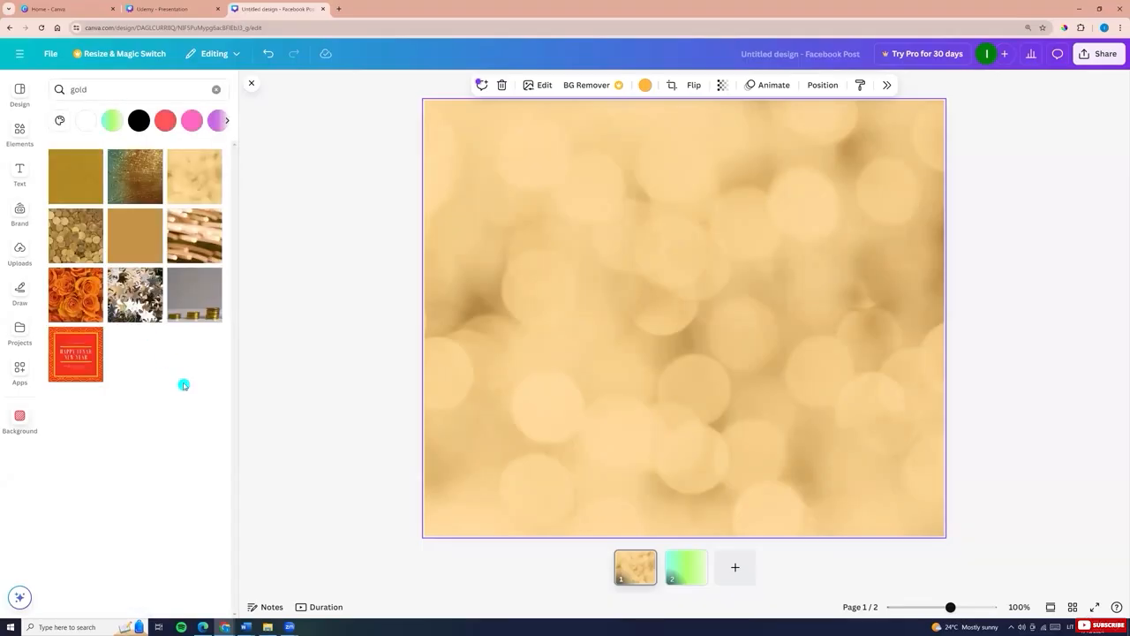
{"action": "left_click", "coordinate": [185, 247]}
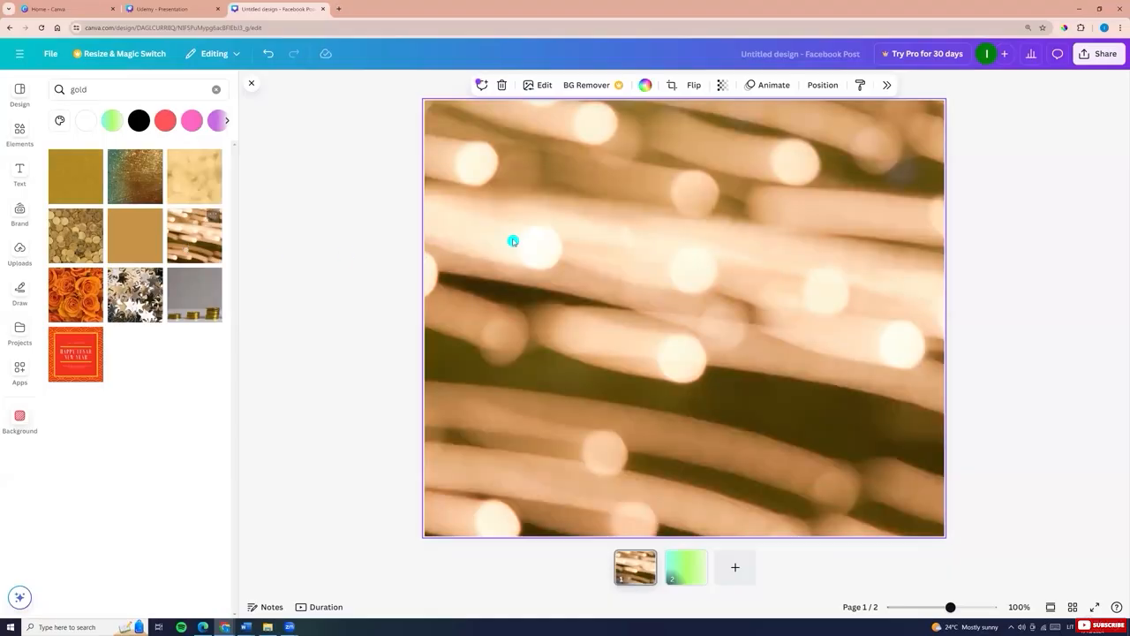
Adjust the background image's transparency slider
{"action": "left_click", "coordinate": [721, 86]}
{"action": "mouse_move", "coordinate": [744, 134]}
{"action": "left_mouse_down"}
{"action": "mouse_move", "coordinate": [662, 144]}
{"action": "mouse_move", "coordinate": [729, 143]}
{"action": "mouse_move", "coordinate": [674, 153]}
{"action": "mouse_move", "coordinate": [756, 155]}
{"action": "left_mouse_up"}
{"action": "left_click", "coordinate": [729, 210]}
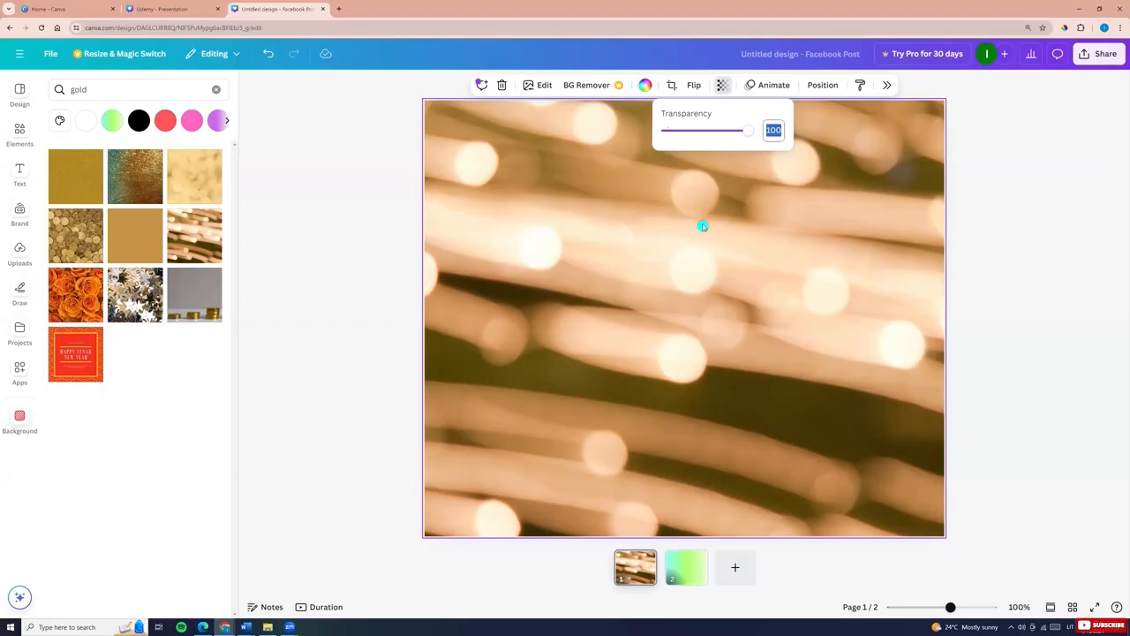
Search backgrounds for gradient and apply the yellow-orange gradient
{"action": "left_click", "coordinate": [20, 419]}
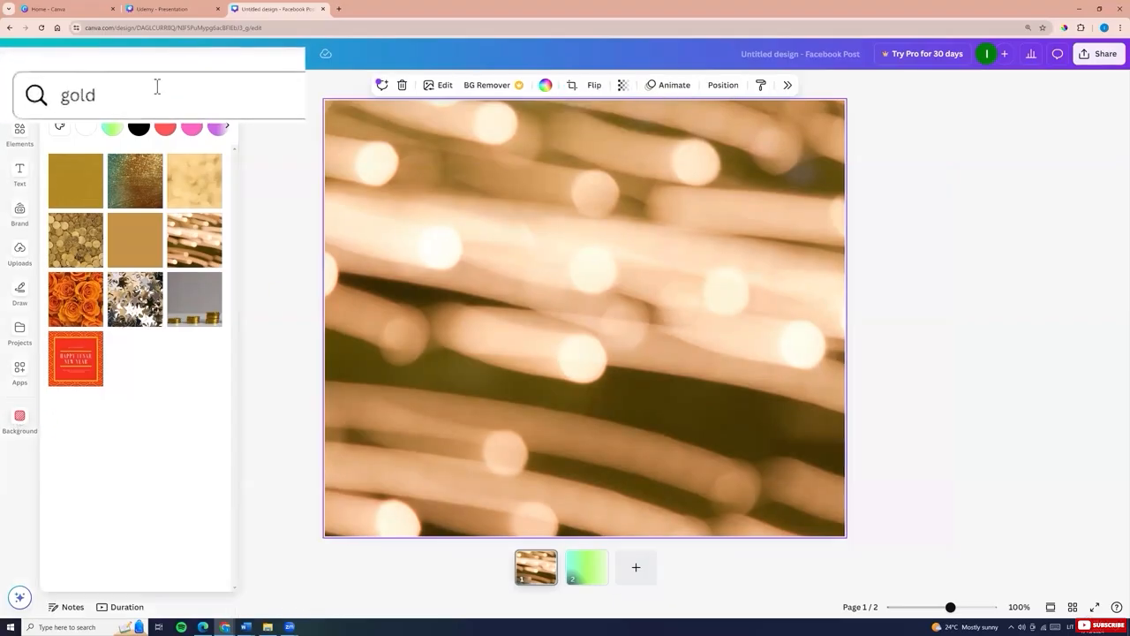
{"action": "left_click_drag", "start_coordinate": [125, 91], "coordinate": [42, 117]}
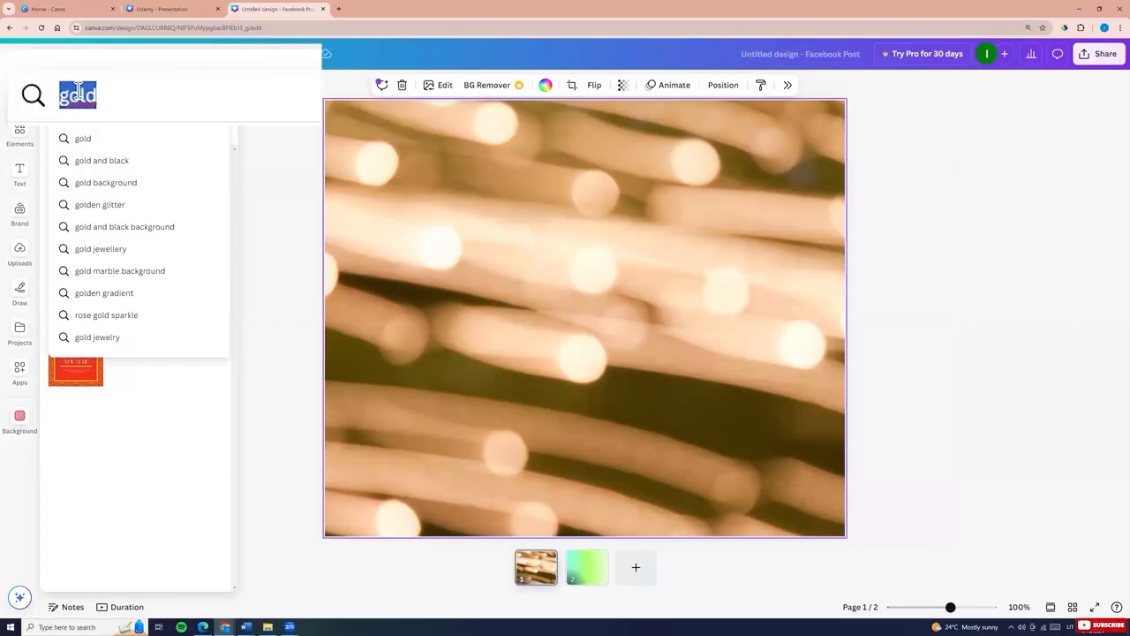
{"action": "type", "text": "gradient"}
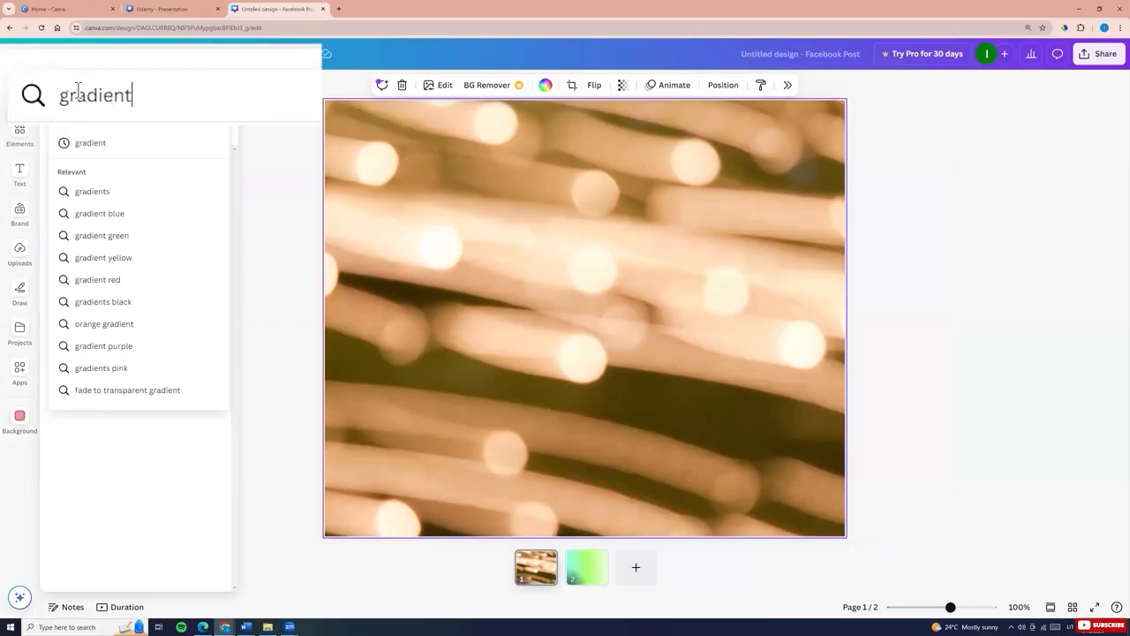
{"action": "key", "text": "Return"}
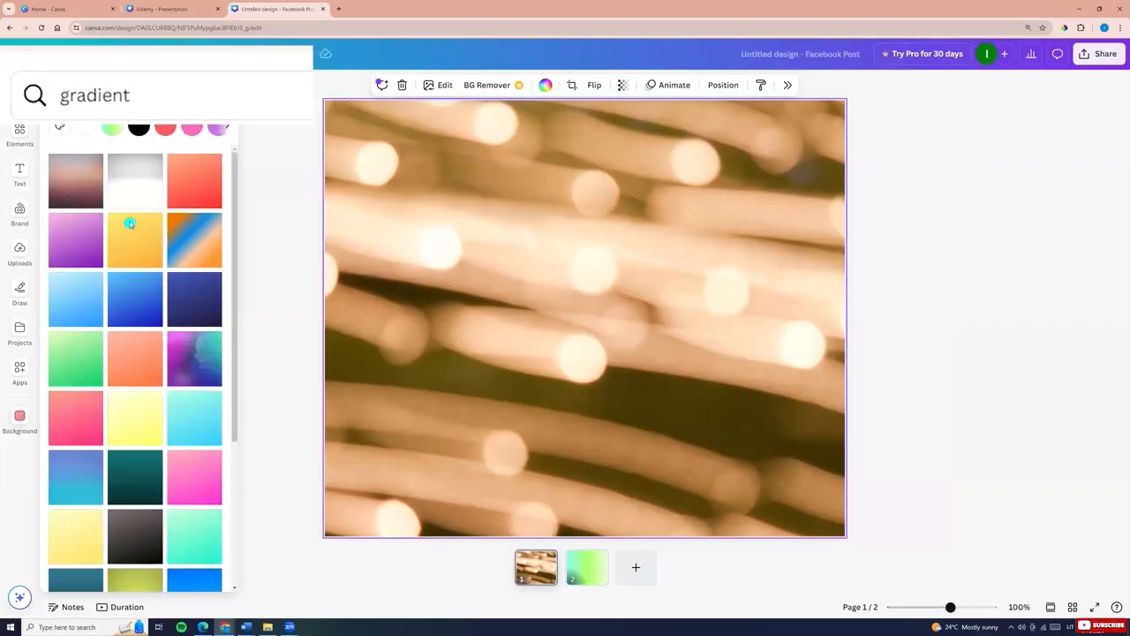
{"action": "left_click", "coordinate": [133, 224]}
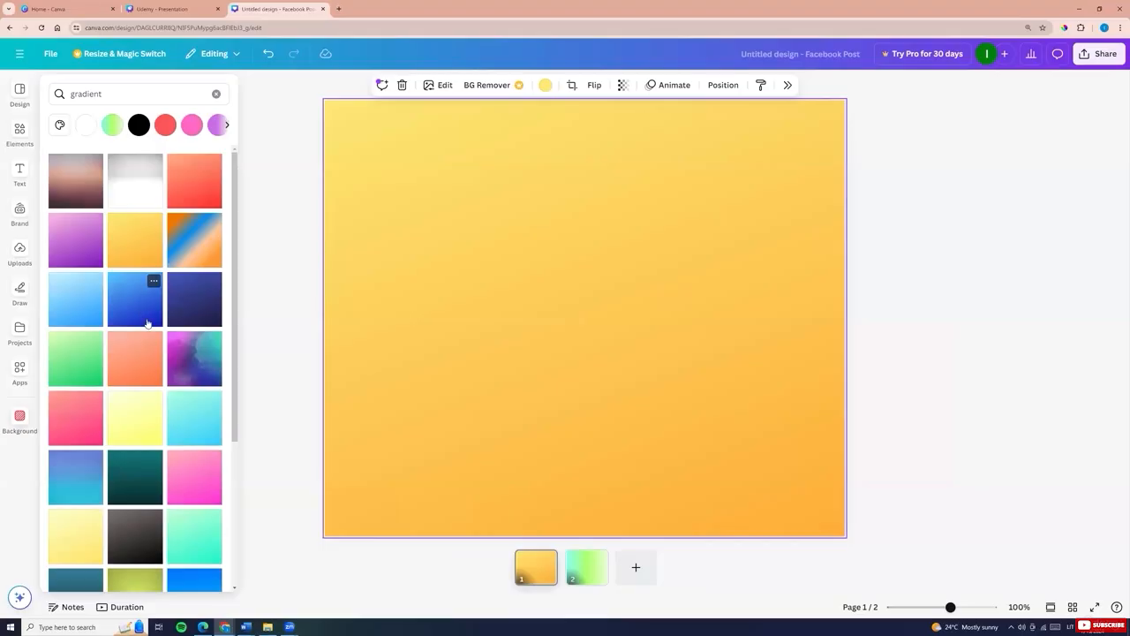
Preview more gradient backgrounds, ending with the red and blue wave pattern
{"action": "left_click", "coordinate": [128, 428]}
{"action": "left_click", "coordinate": [191, 484]}
{"action": "left_click", "coordinate": [204, 418]}
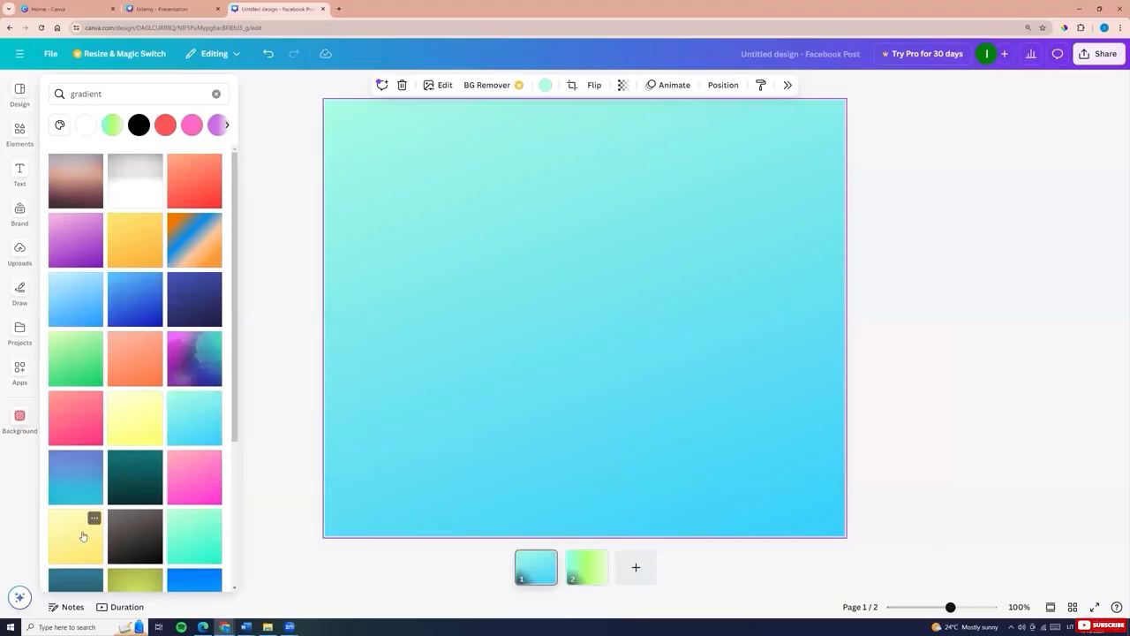
{"action": "left_click", "coordinate": [78, 534]}
{"action": "scroll", "coordinate": [77, 459], "scroll_direction": "down", "scroll_amount": 3}
{"action": "left_click", "coordinate": [78, 433]}
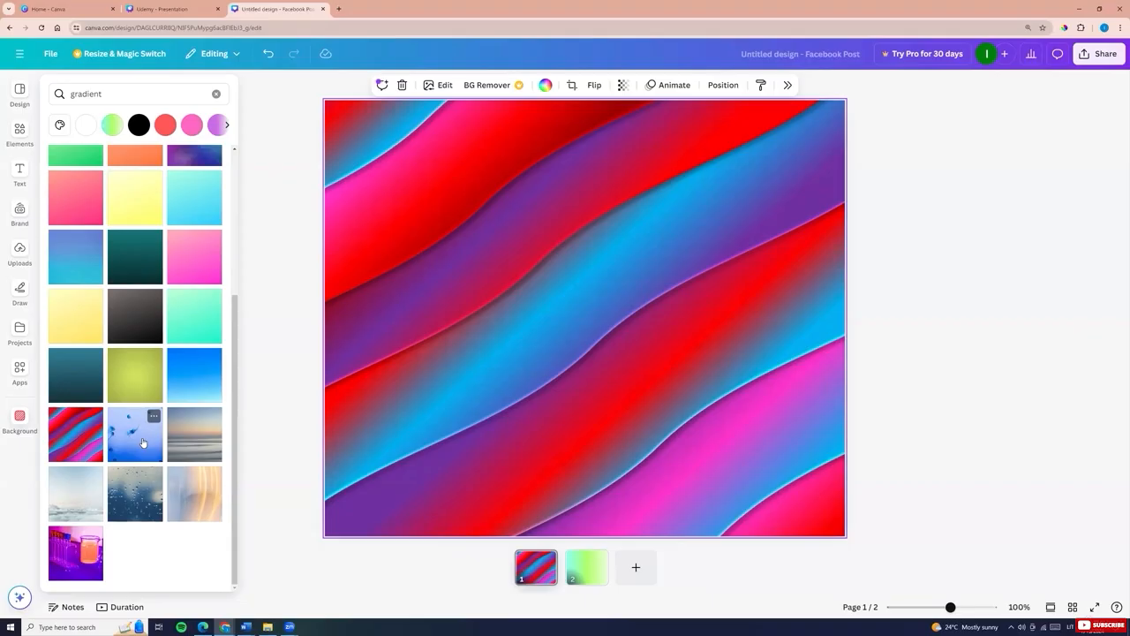
Search backgrounds for colors and apply the colourful painted texture background
{"action": "left_click", "coordinate": [97, 94]}
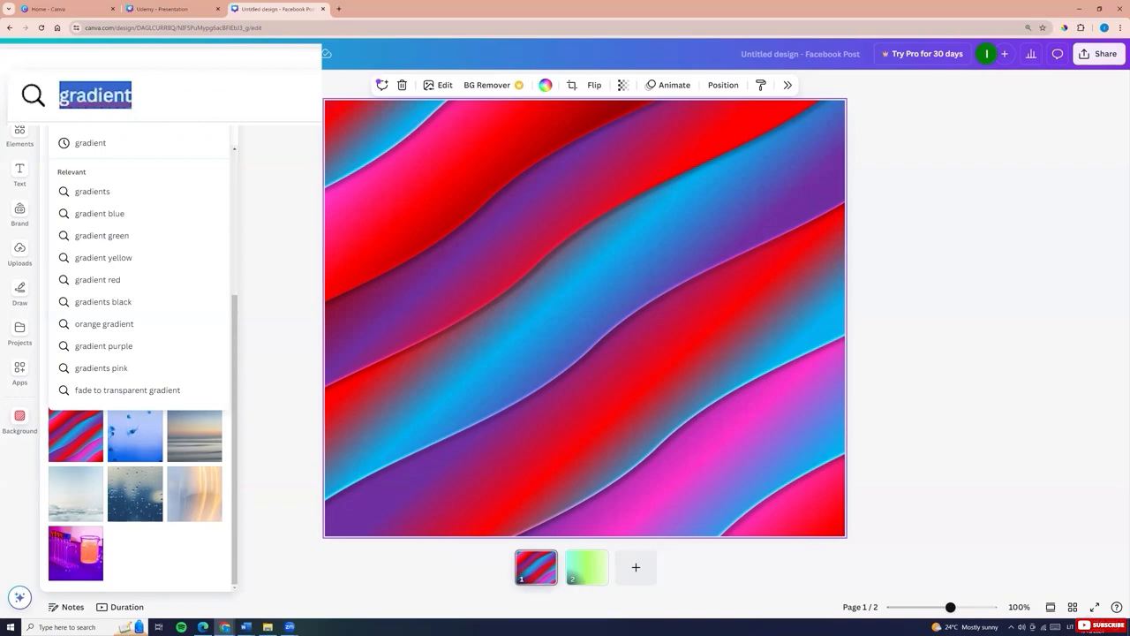
{"action": "type", "text": "colors"}
{"action": "key", "text": "Return"}
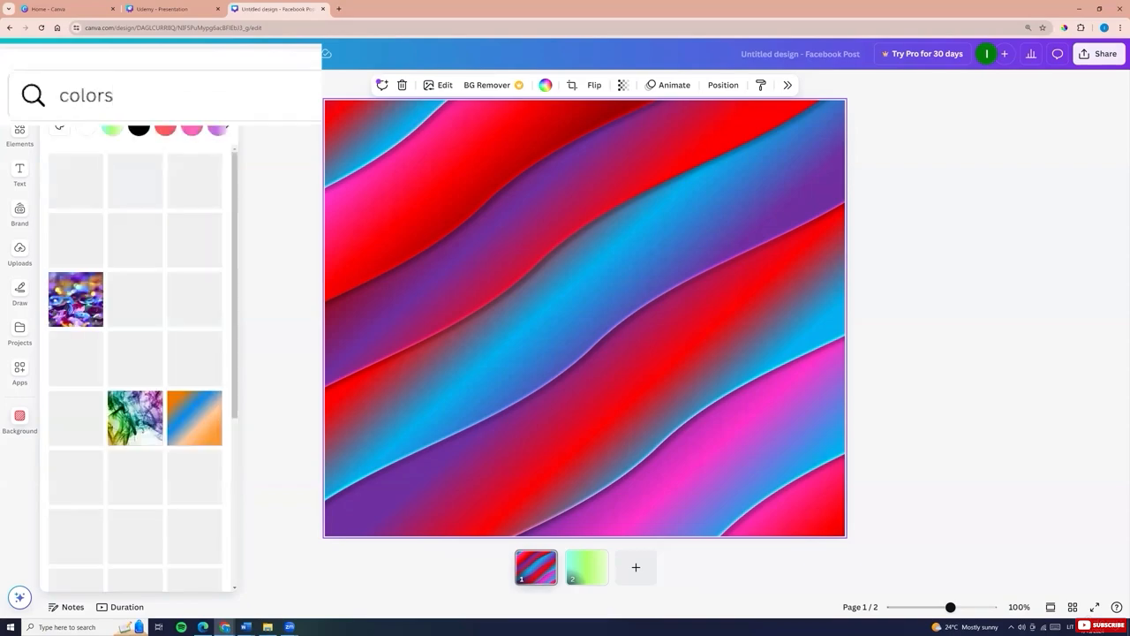
{"action": "left_click", "coordinate": [75, 181]}
{"action": "left_click", "coordinate": [136, 182]}
{"action": "left_click", "coordinate": [194, 182]}
{"action": "left_click", "coordinate": [136, 240]}
{"action": "left_click", "coordinate": [194, 240]}
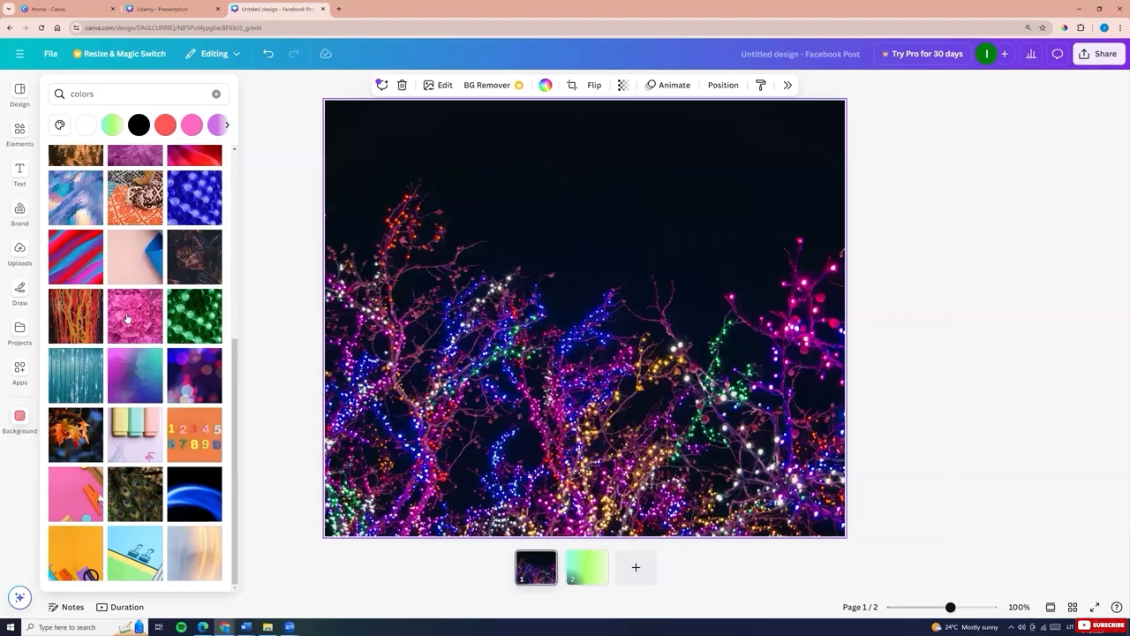
Apply the pink hydrangea photo, then search backgrounds for paint and apply the pink and blue paint texture
{"action": "left_click", "coordinate": [126, 317]}
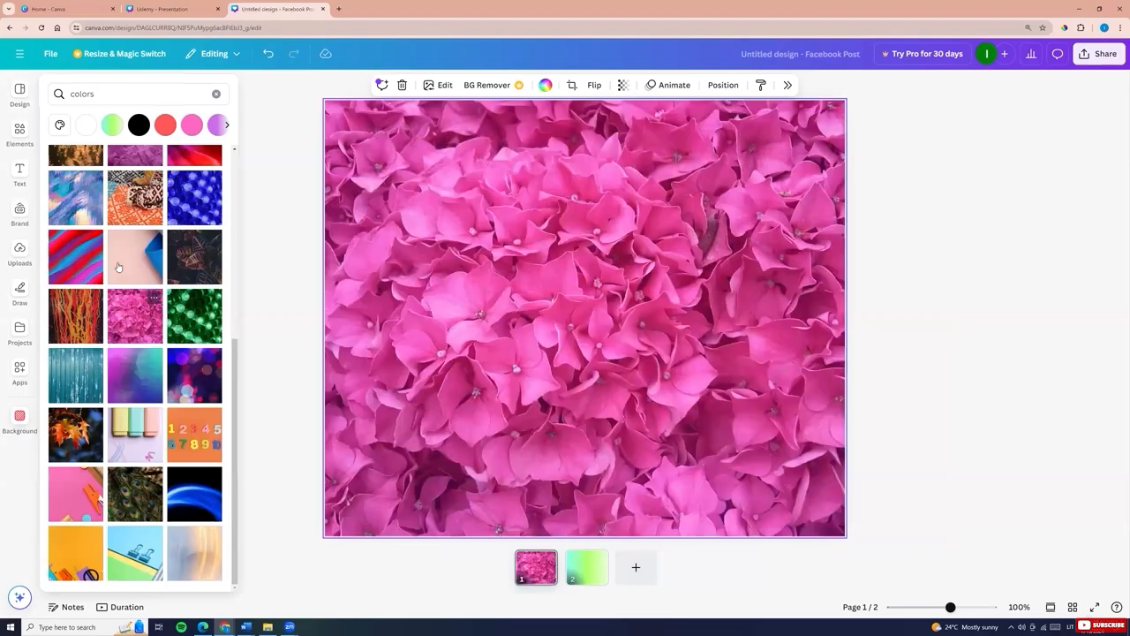
{"action": "left_click", "coordinate": [88, 94]}
{"action": "type", "text": "paint"}
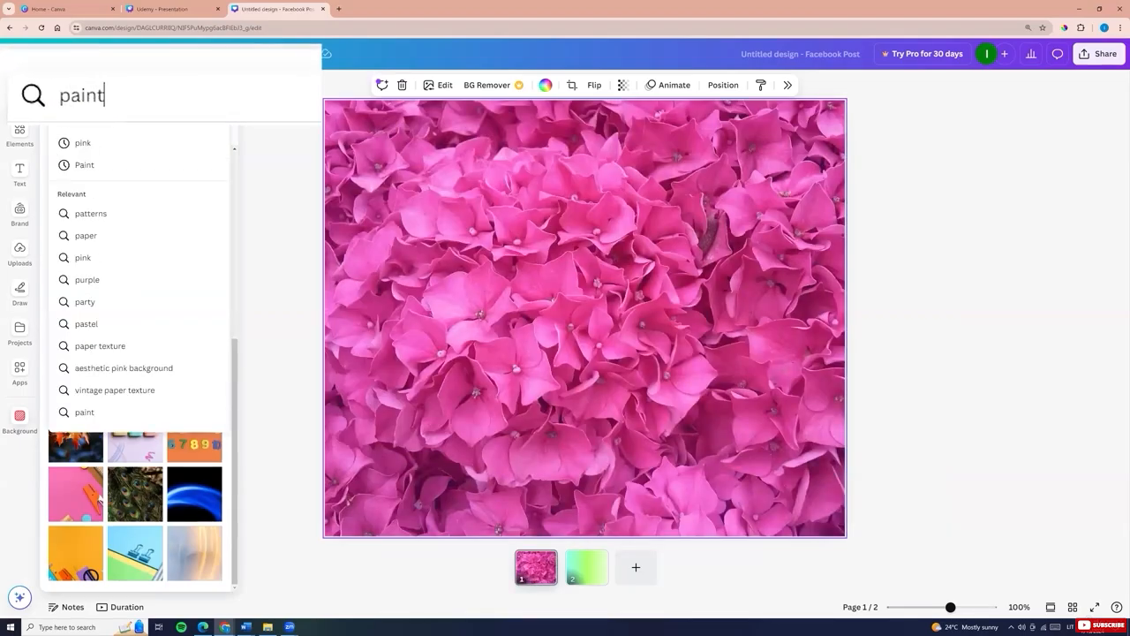
{"action": "key", "text": "Return"}
{"action": "left_click", "coordinate": [194, 239]}
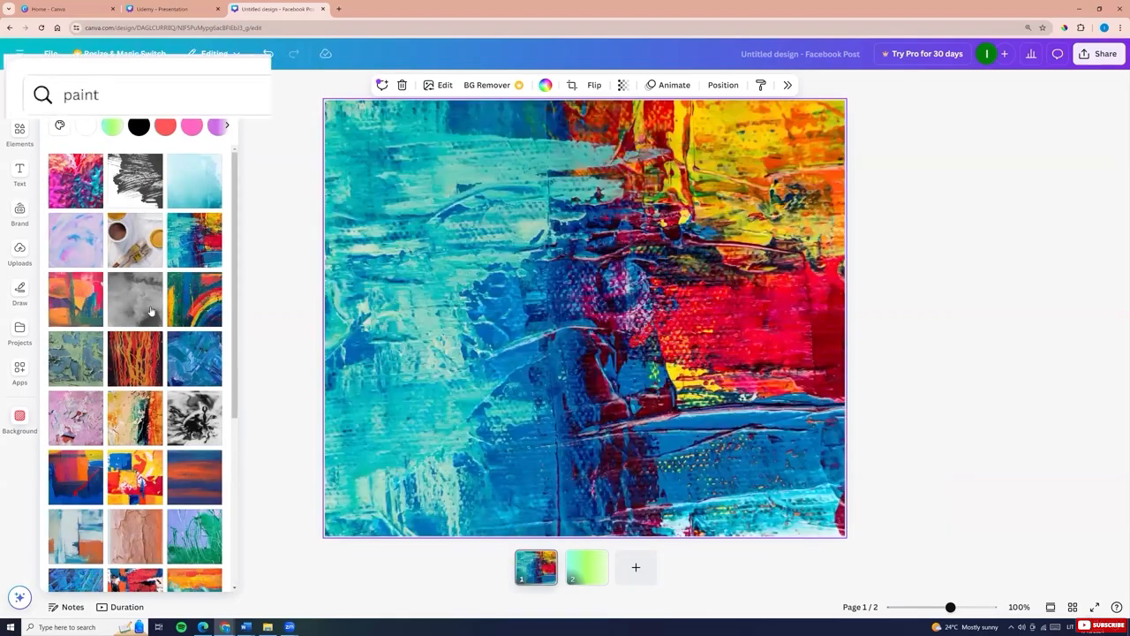
{"action": "left_click", "coordinate": [194, 299]}
{"action": "left_click", "coordinate": [75, 181]}
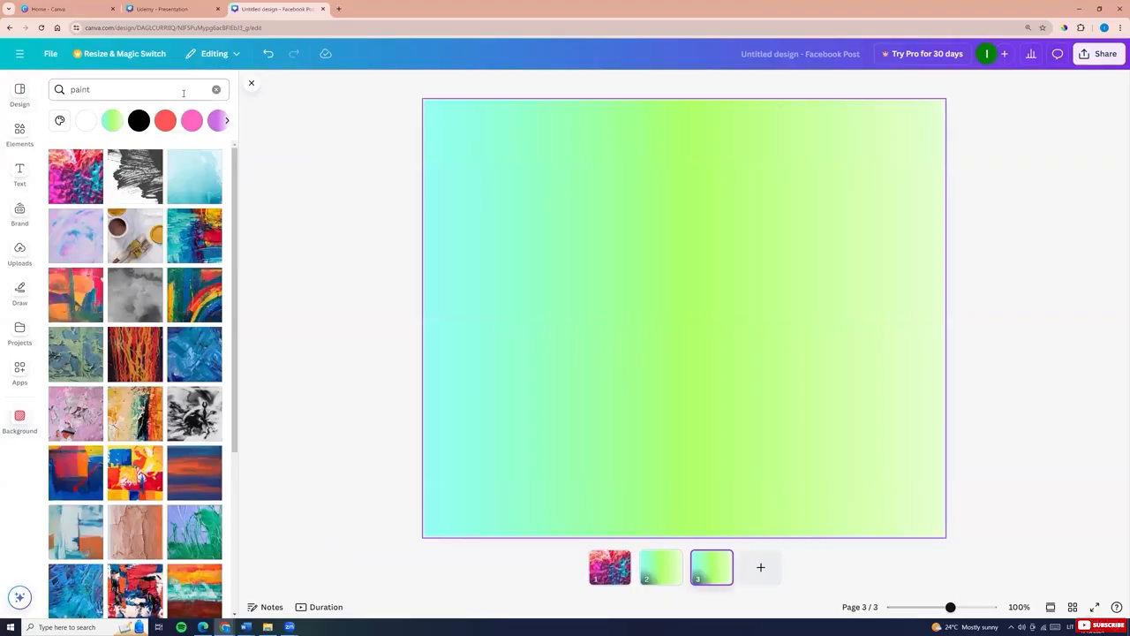
Search backgrounds for Texture and try several textures, ending with the grey crumpled texture
{"action": "left_click", "coordinate": [139, 90]}
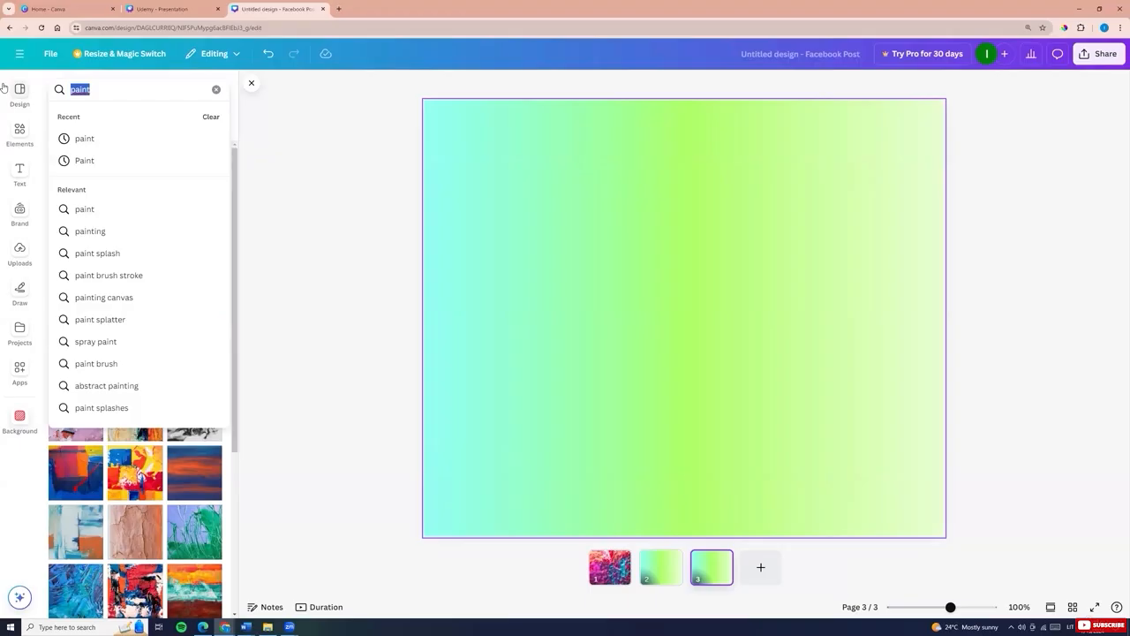
{"action": "type", "text": "Te"}
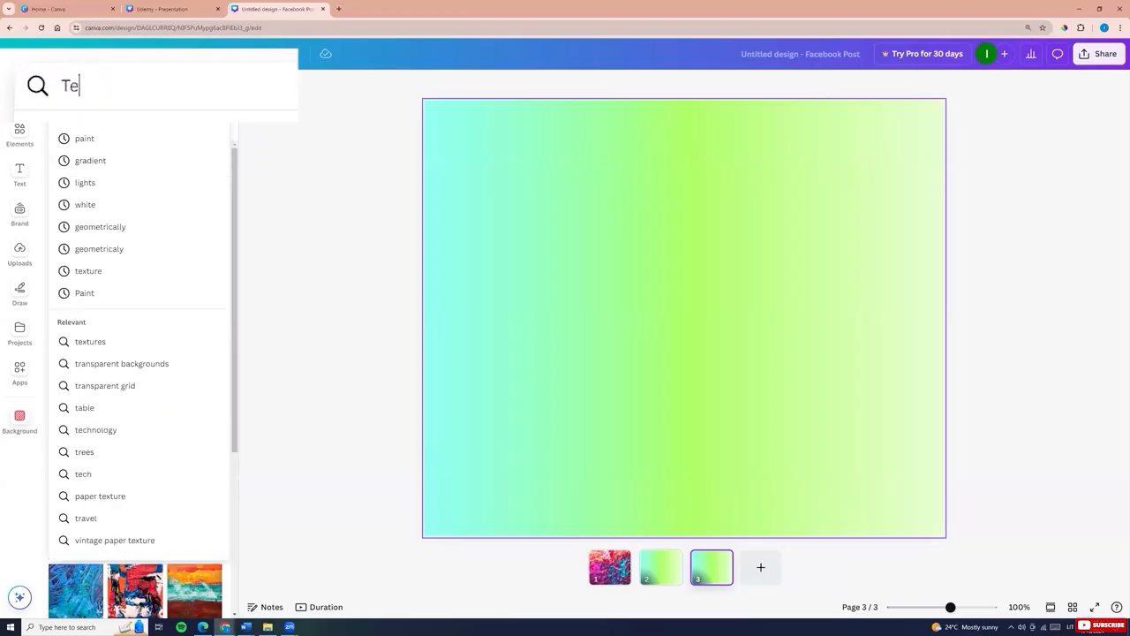
{"action": "type", "text": "xture"}
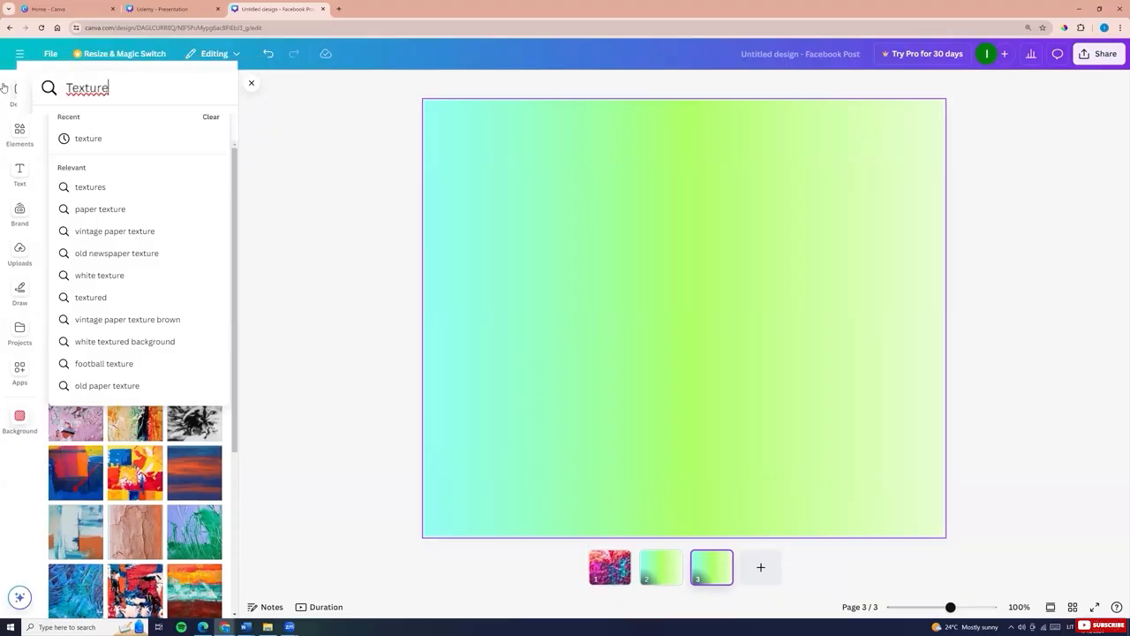
{"action": "key", "text": "Return"}
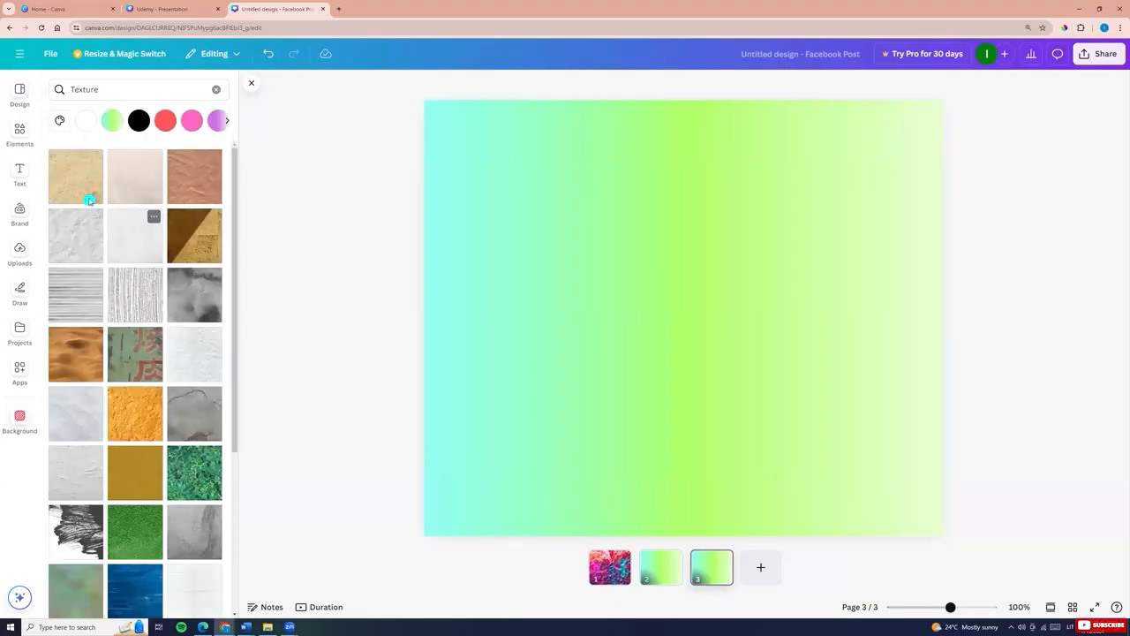
{"action": "left_click", "coordinate": [86, 192]}
{"action": "left_click", "coordinate": [129, 296]}
{"action": "left_click", "coordinate": [79, 306]}
{"action": "left_click", "coordinate": [151, 542]}
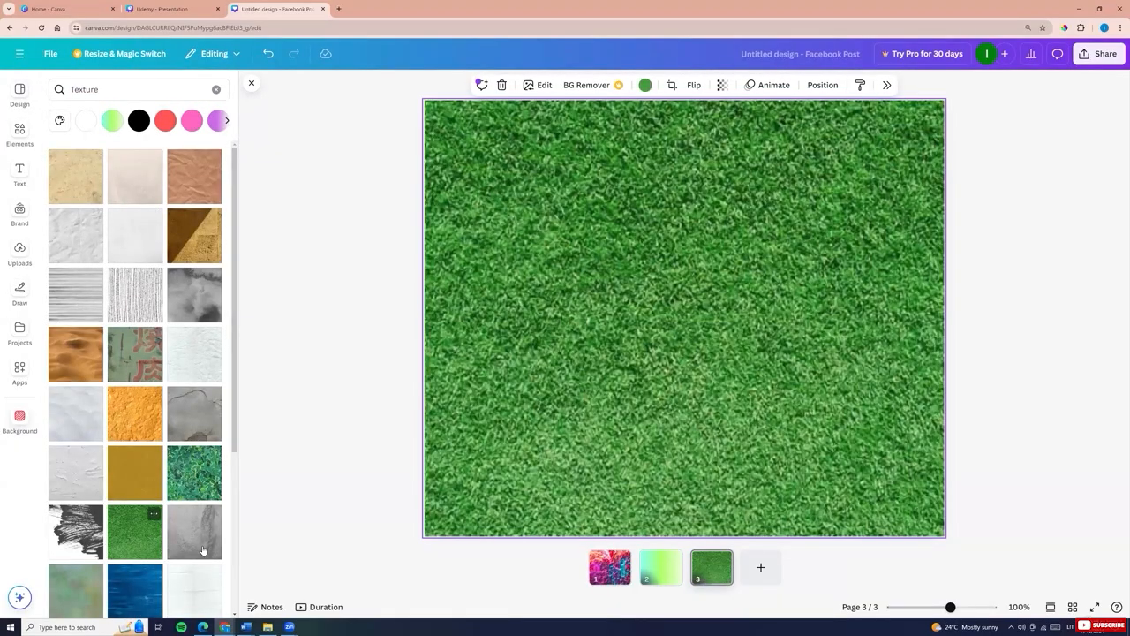
{"action": "left_click", "coordinate": [202, 550]}
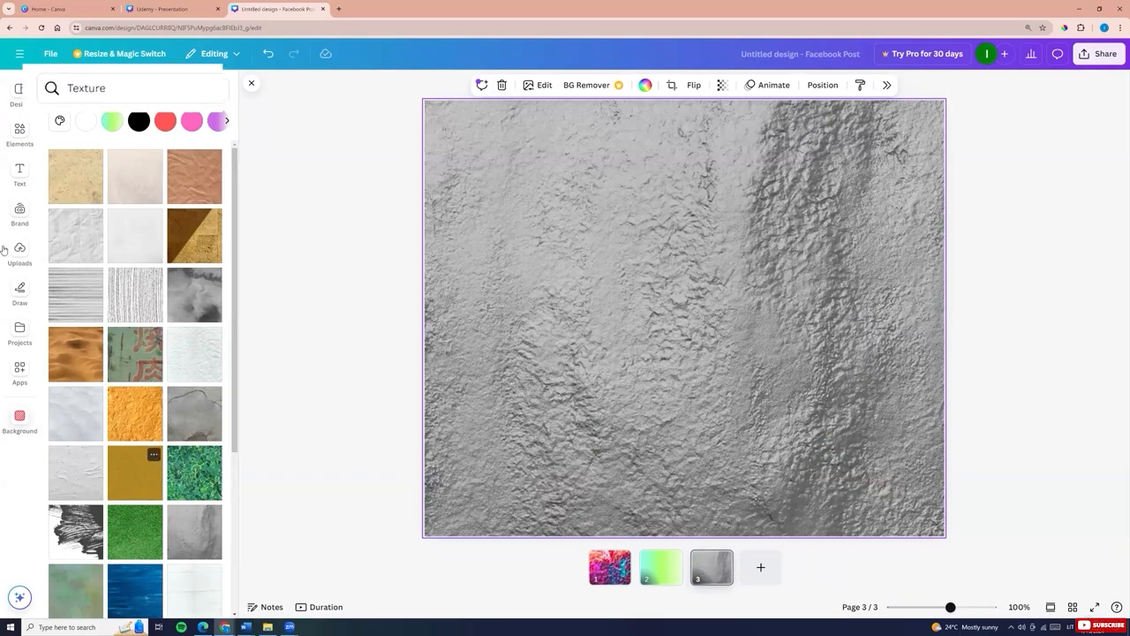
Search backgrounds for geometrically and apply the yellow geometric wireframe image
{"action": "left_click", "coordinate": [14, 110]}
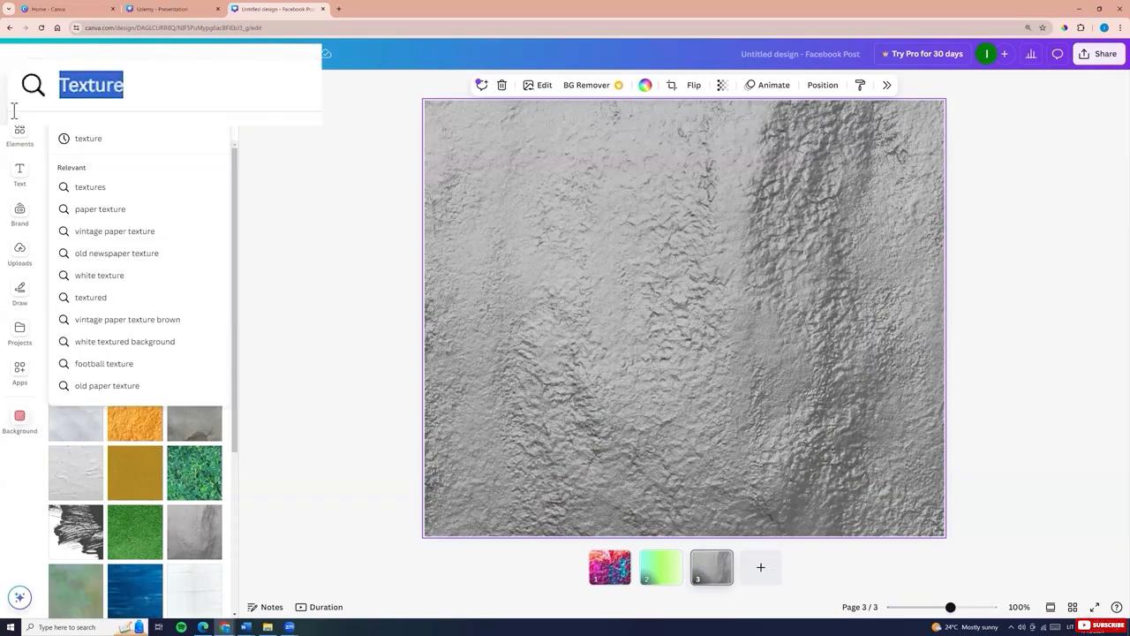
{"action": "type", "text": "geo"}
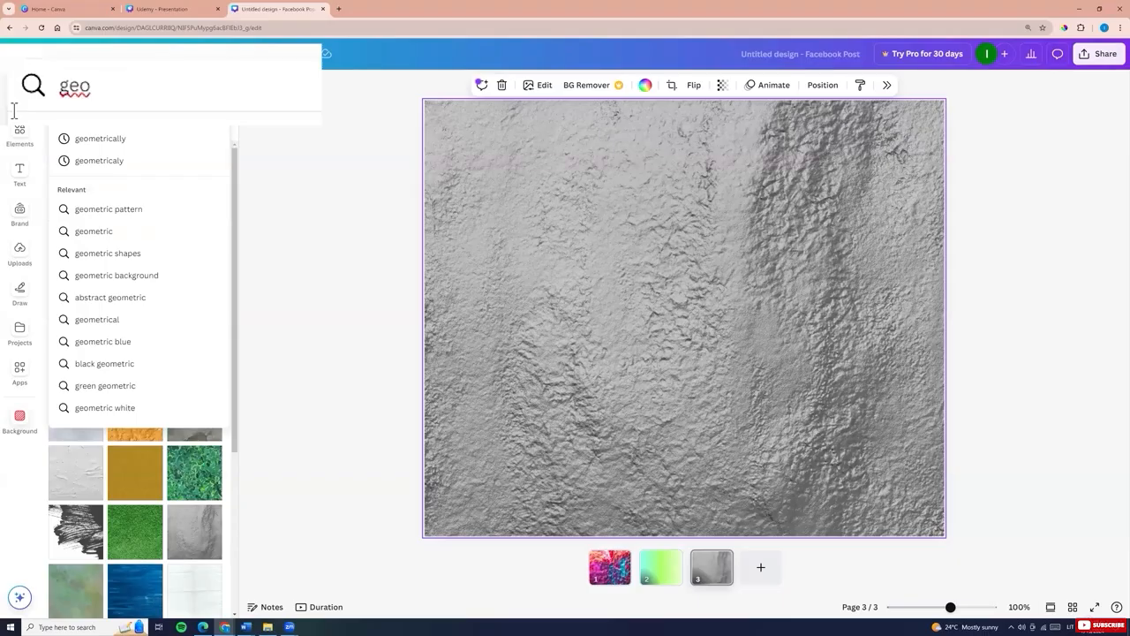
{"action": "left_click", "coordinate": [111, 139]}
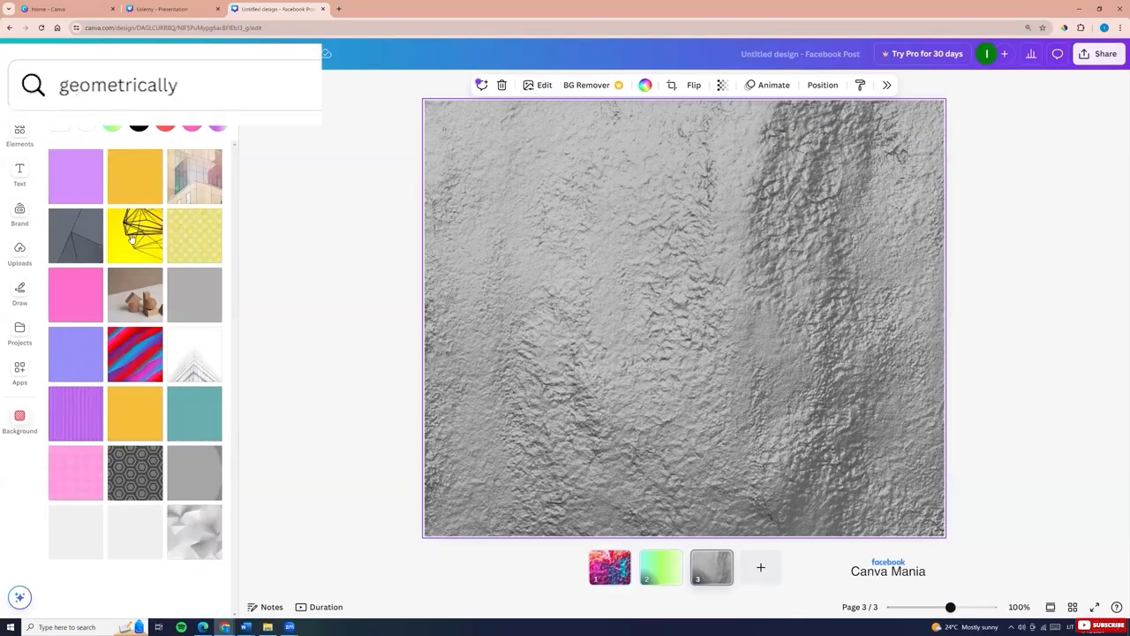
{"action": "left_click", "coordinate": [133, 237]}
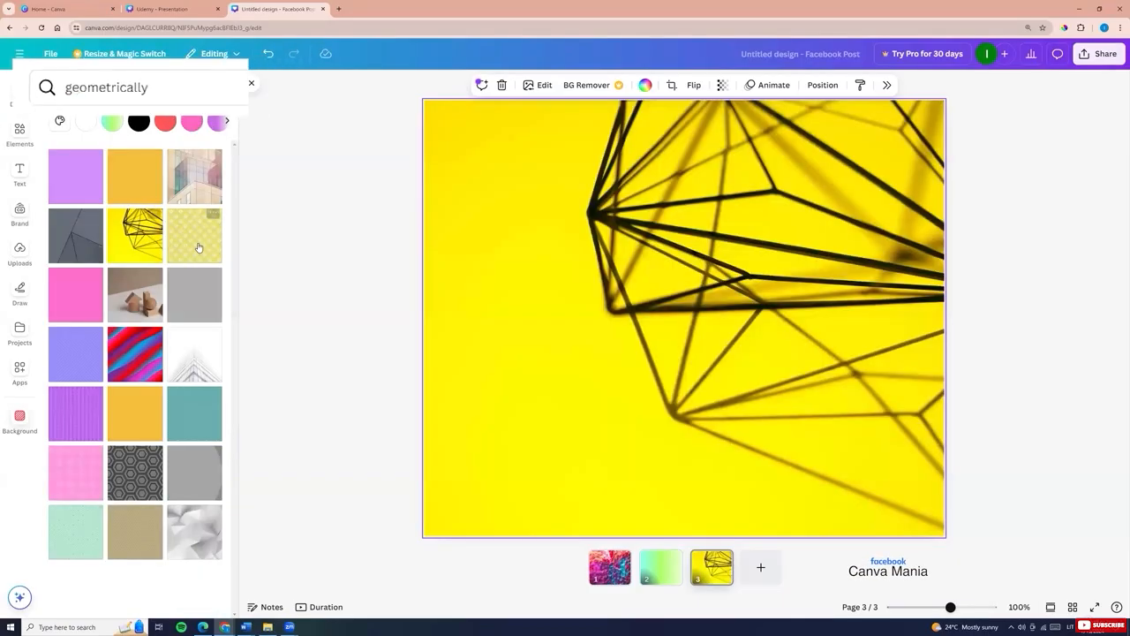
{"action": "left_click", "coordinate": [199, 248]}
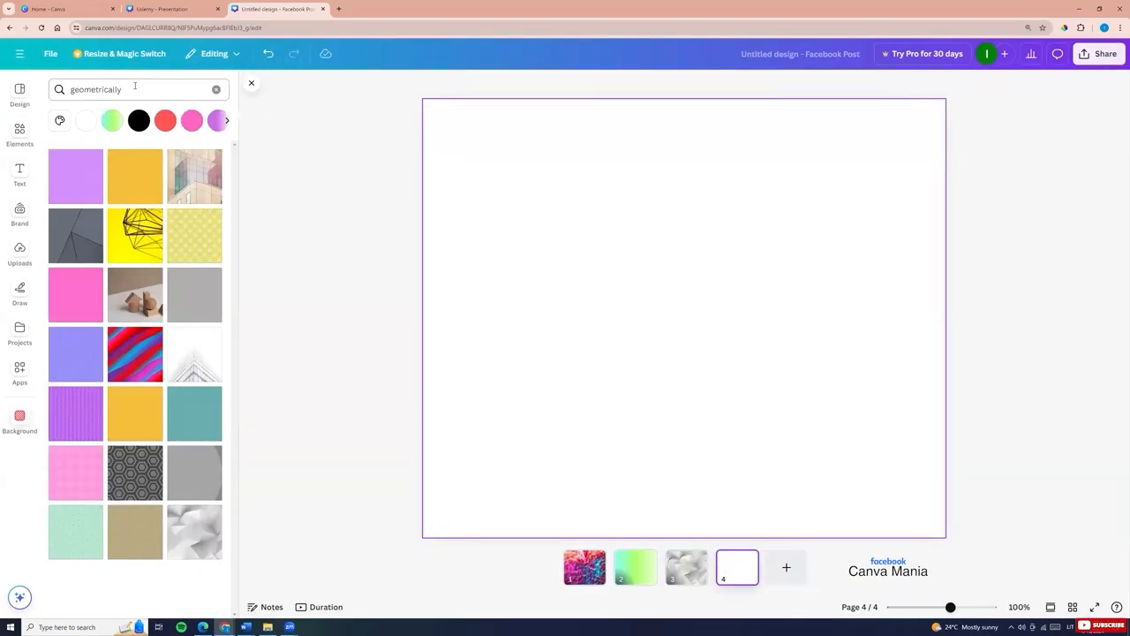
Search backgrounds for pink and apply the pink water splash image
{"action": "left_click_drag", "start_coordinate": [135, 87], "coordinate": [38, 90]}
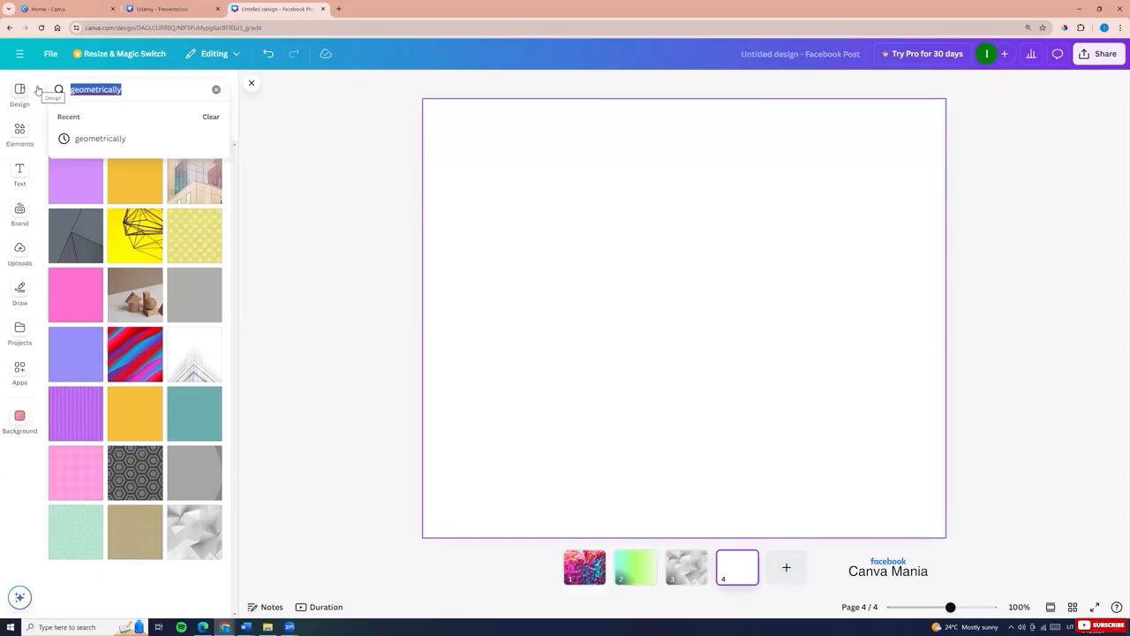
{"action": "type", "text": "pink"}
{"action": "key", "text": "Return"}
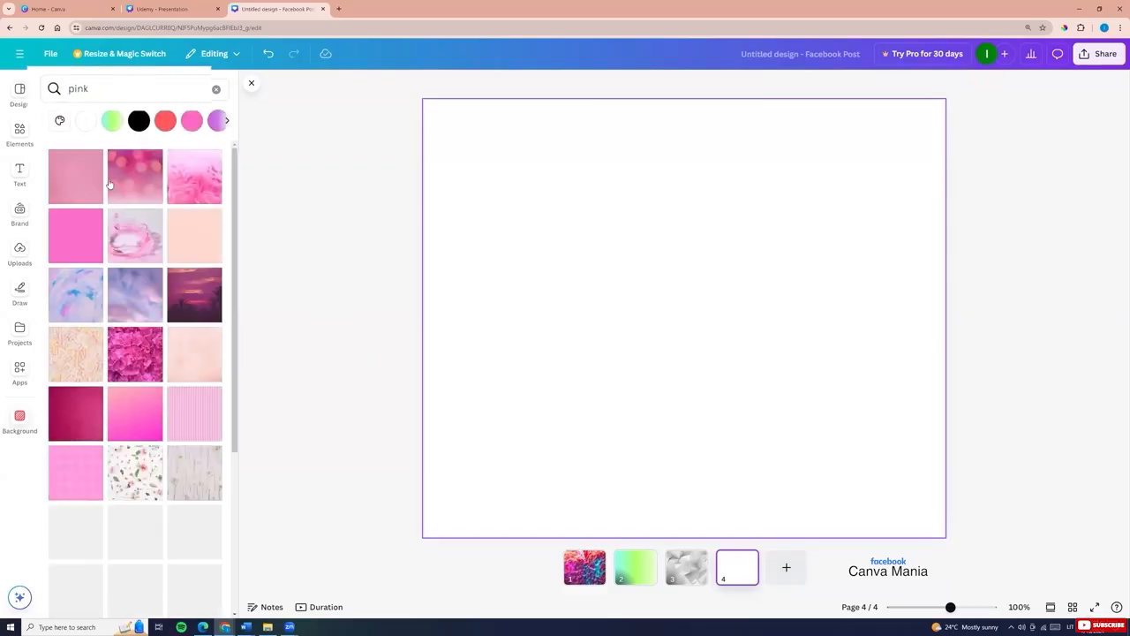
{"action": "left_click", "coordinate": [123, 245]}
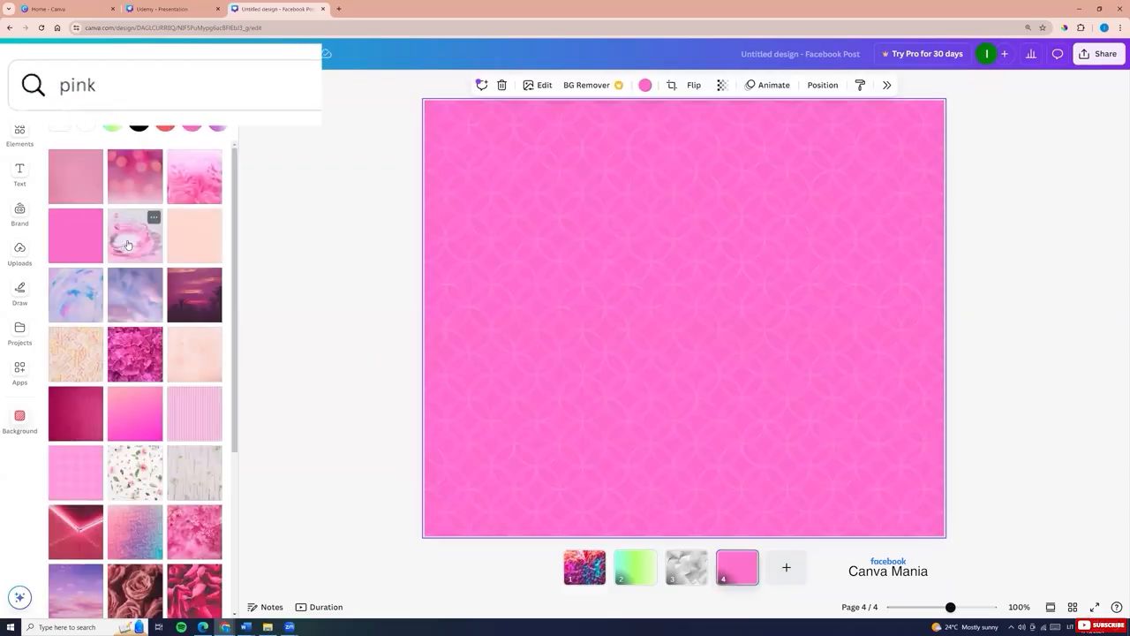
{"action": "scroll", "coordinate": [154, 420], "scroll_direction": "down", "scroll_amount": 4}
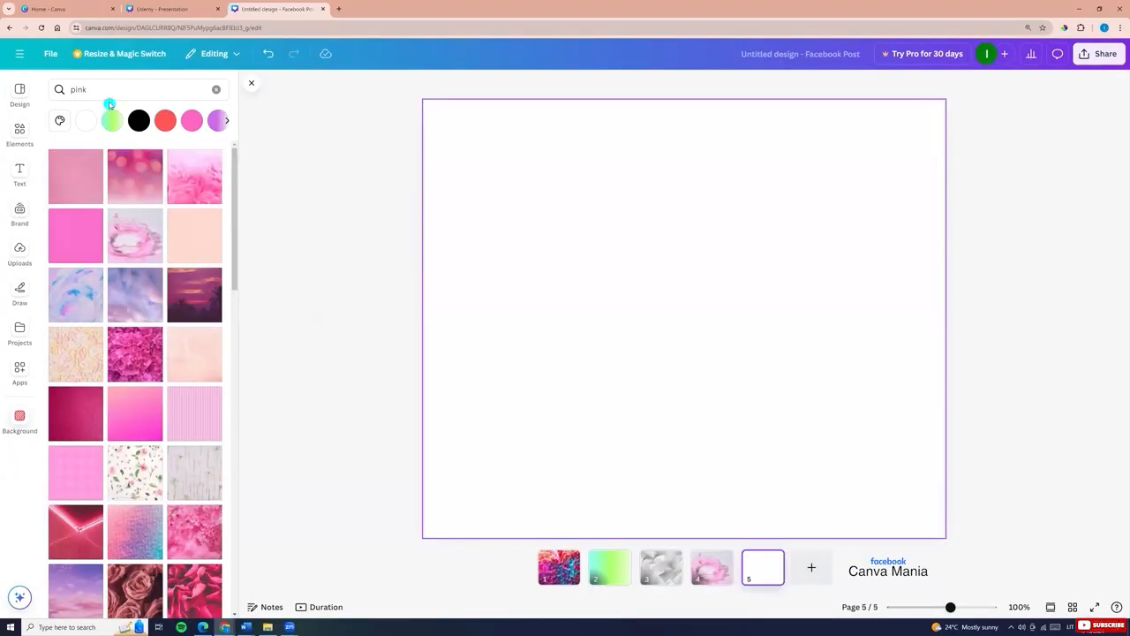
Search backgrounds for white and apply a white background image
{"action": "left_click", "coordinate": [97, 92]}
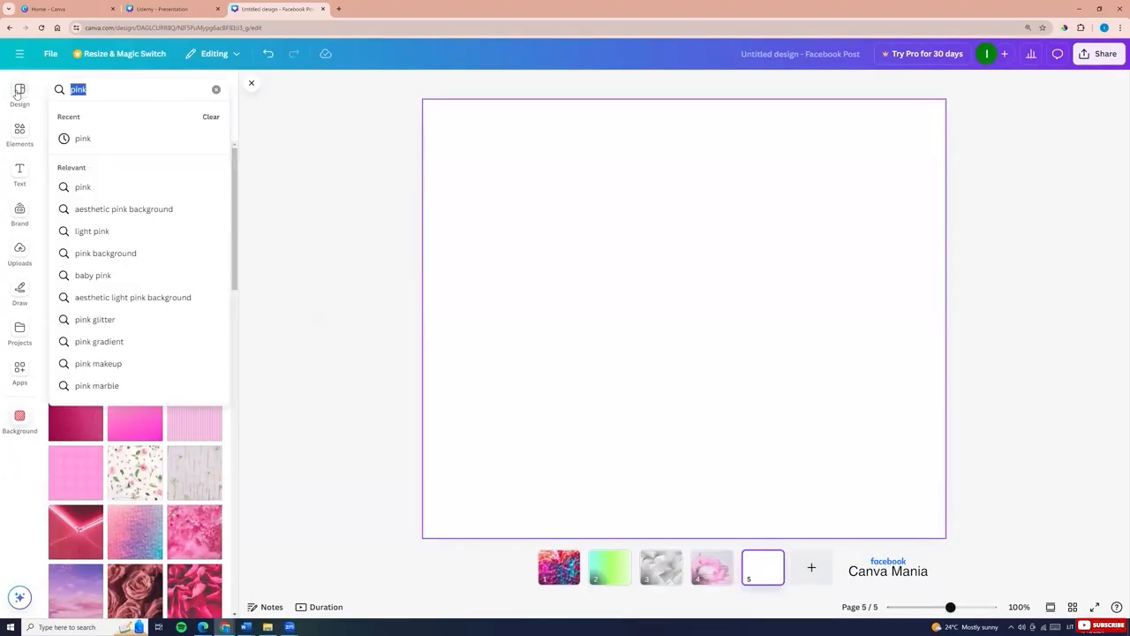
{"action": "type", "text": "white"}
{"action": "left_click", "coordinate": [120, 187]}
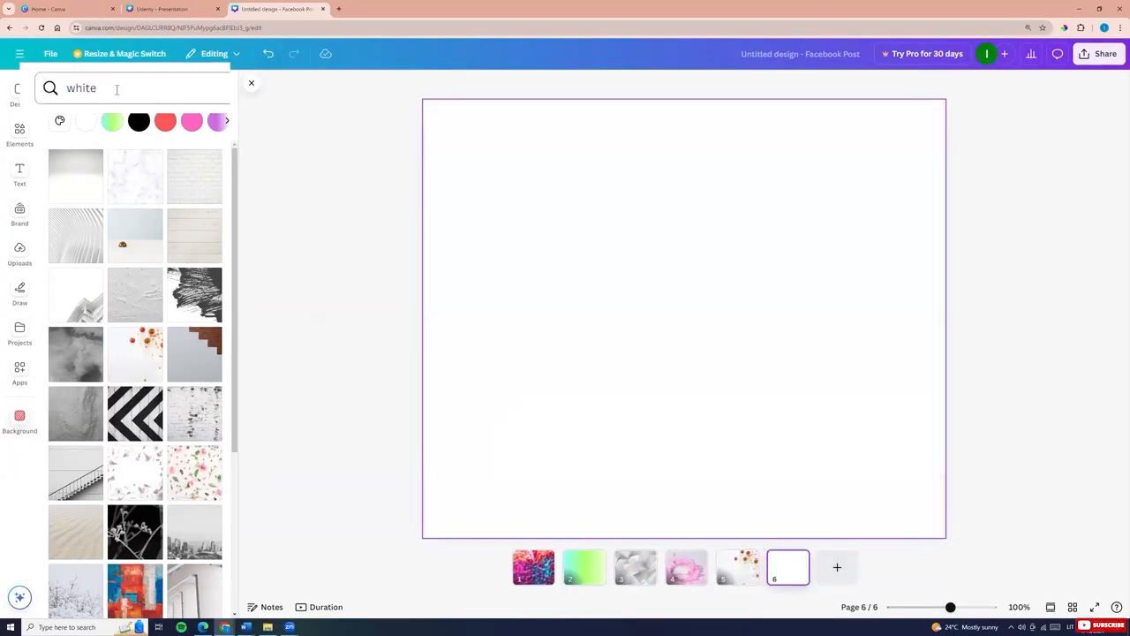
Search backgrounds for black and apply the dark black sand texture
{"action": "left_click", "coordinate": [118, 89]}
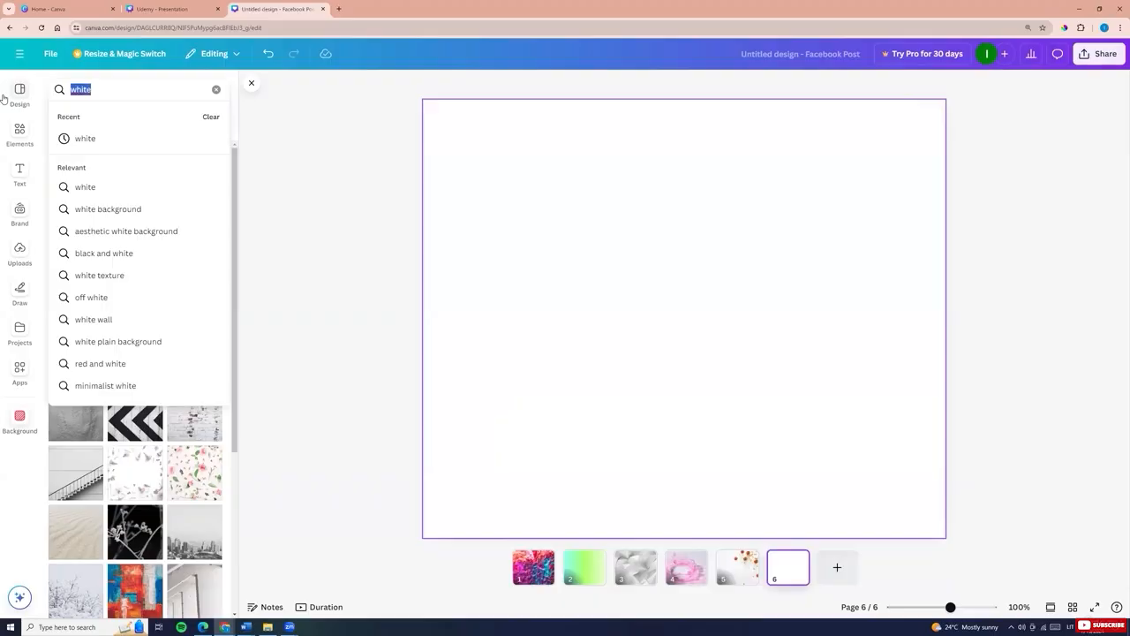
{"action": "type", "text": "black"}
{"action": "key", "text": "Return"}
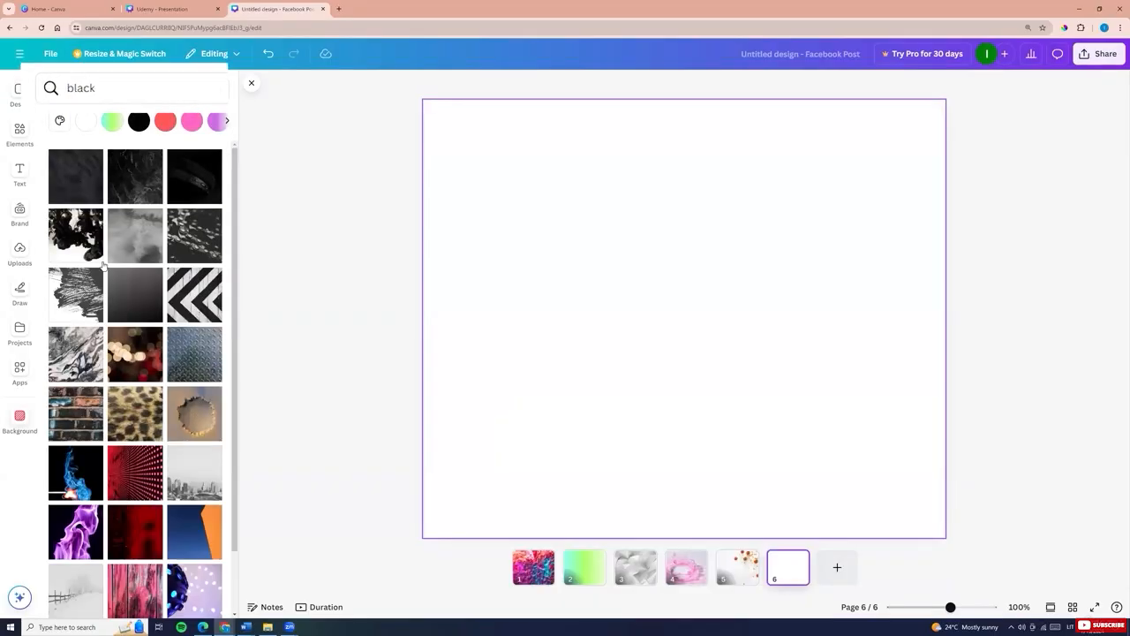
{"action": "left_click", "coordinate": [136, 235]}
{"action": "left_click", "coordinate": [76, 246]}
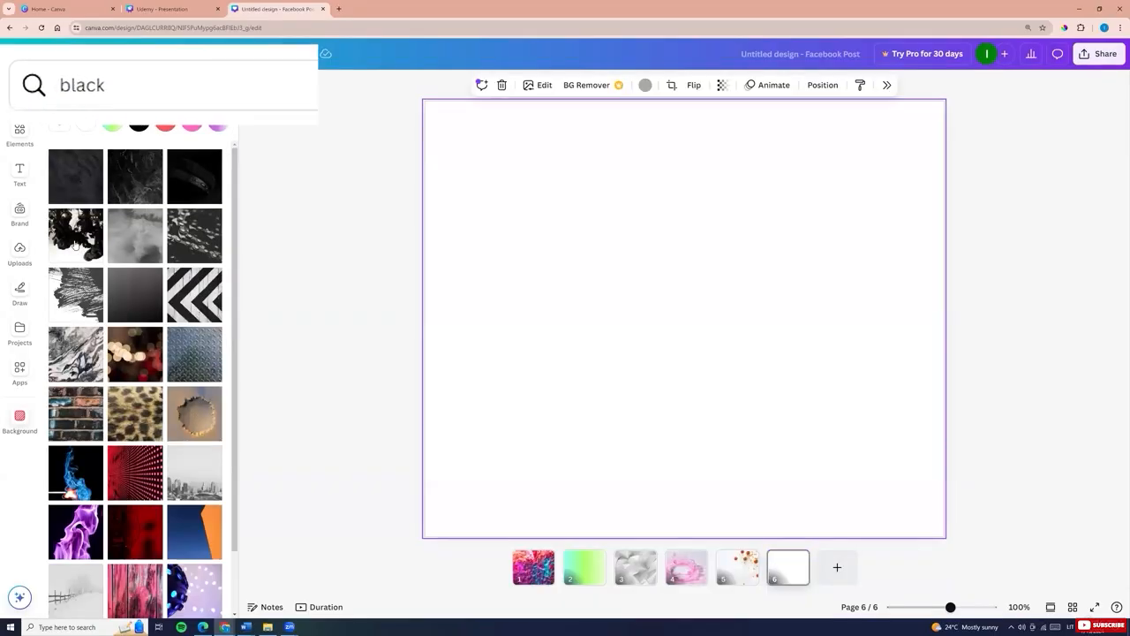
{"action": "left_click", "coordinate": [81, 183]}
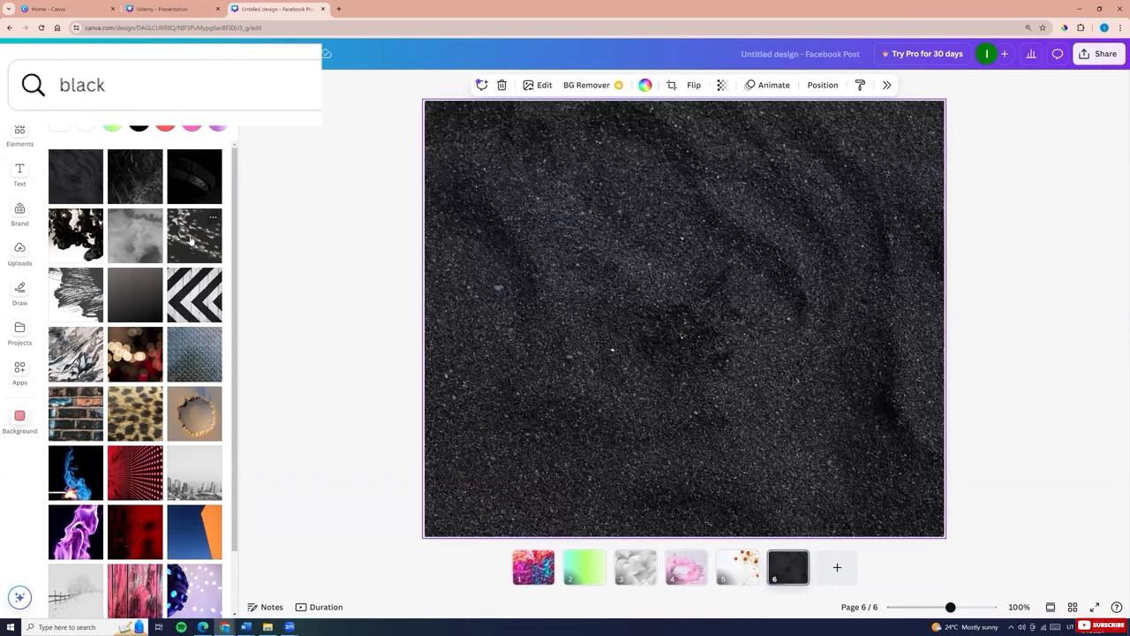
Search backgrounds for blue and try several, ending with the blue water ripple image
{"action": "left_click_drag", "start_coordinate": [94, 89], "coordinate": [3, 108]}
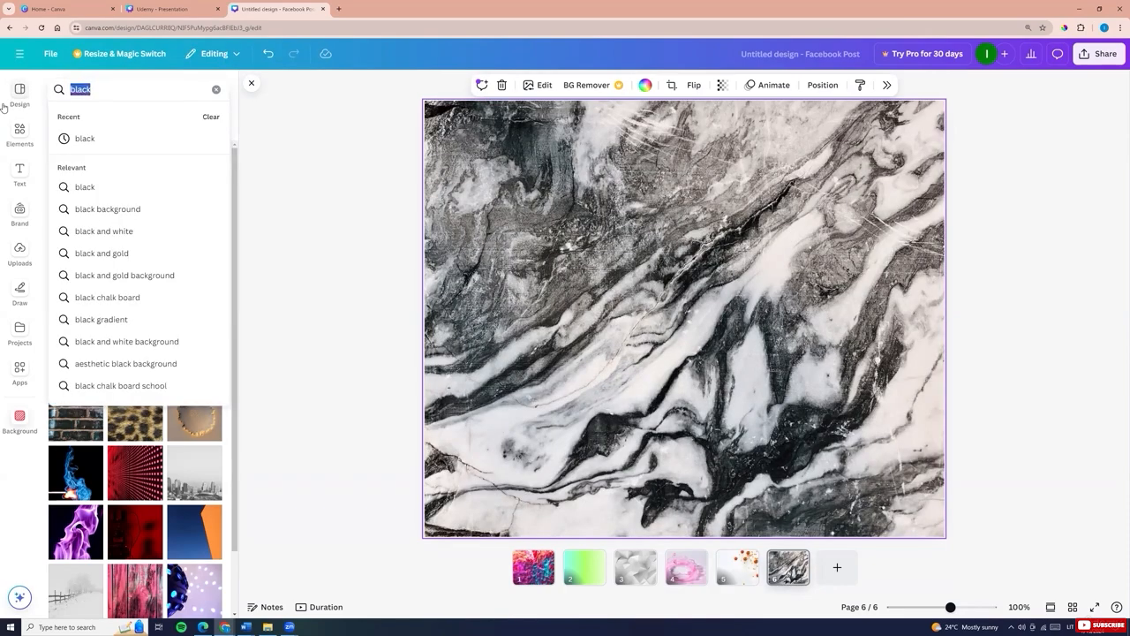
{"action": "type", "text": "bl"}
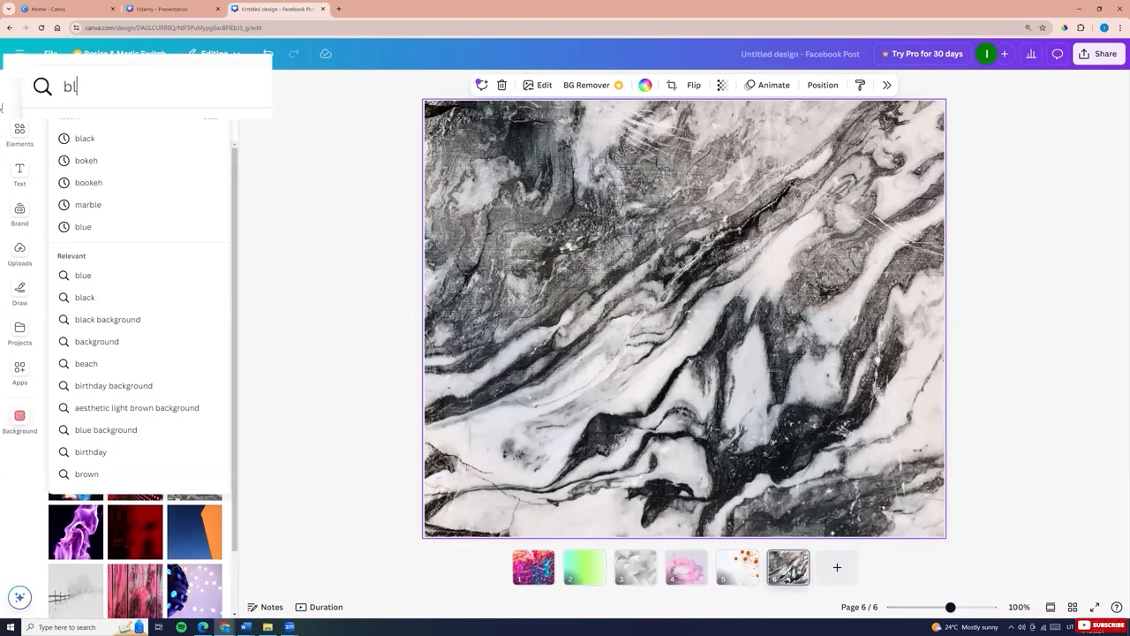
{"action": "left_click", "coordinate": [83, 226]}
{"action": "left_click", "coordinate": [76, 235]}
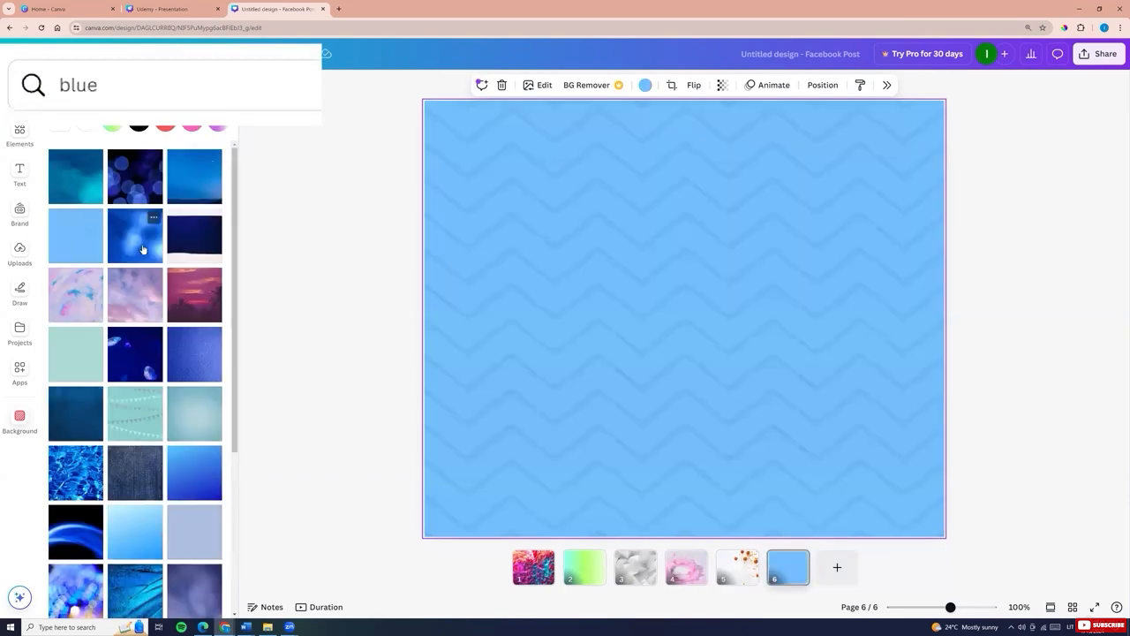
{"action": "left_click", "coordinate": [135, 235]}
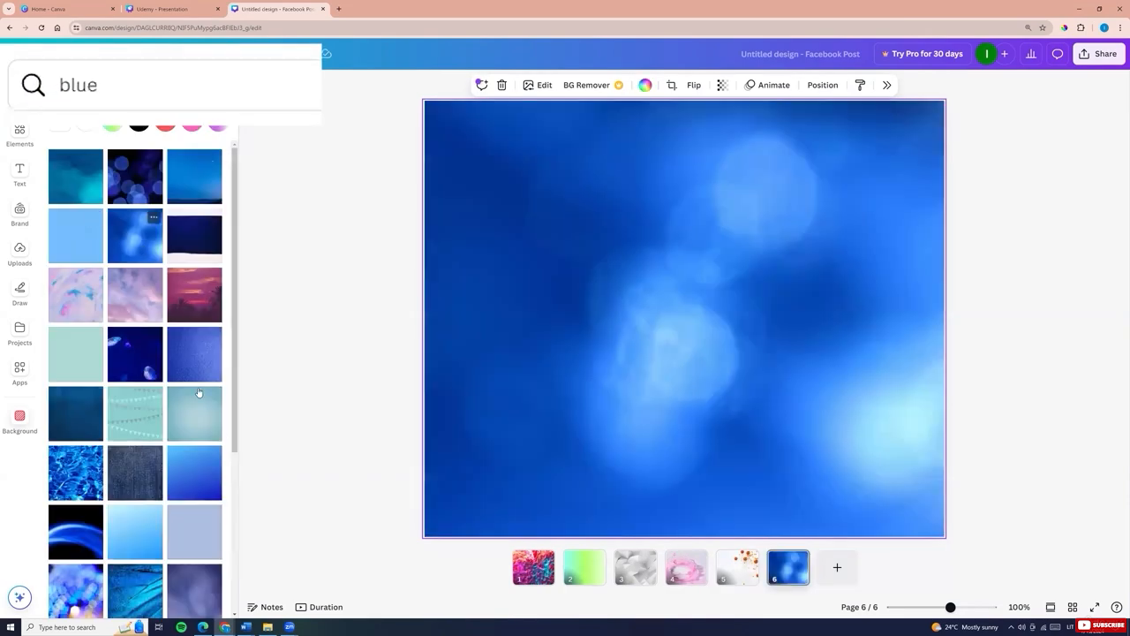
{"action": "left_click", "coordinate": [61, 468]}
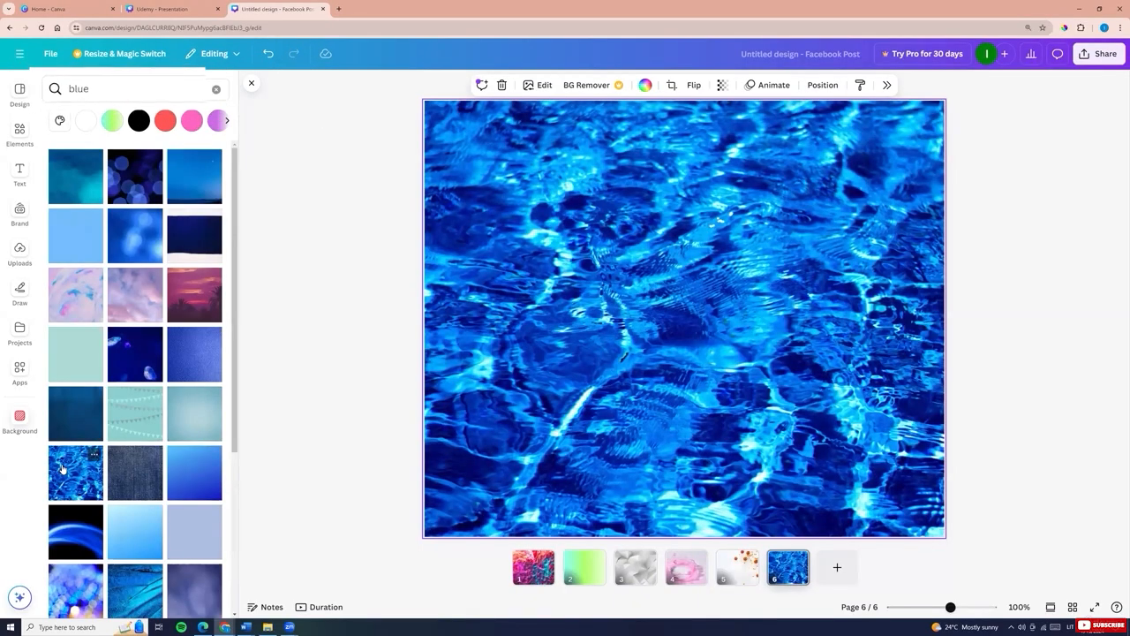
Search backgrounds for marble and apply the blue cracked marble texture
{"action": "left_click", "coordinate": [78, 89]}
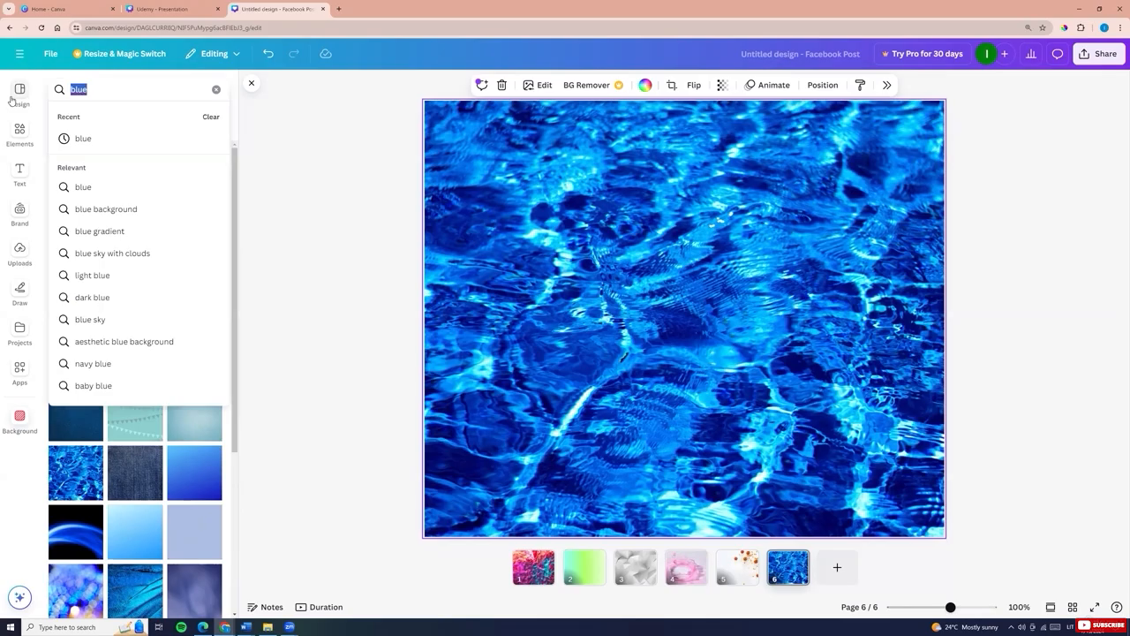
{"action": "type", "text": "marble"}
{"action": "key", "text": "Return"}
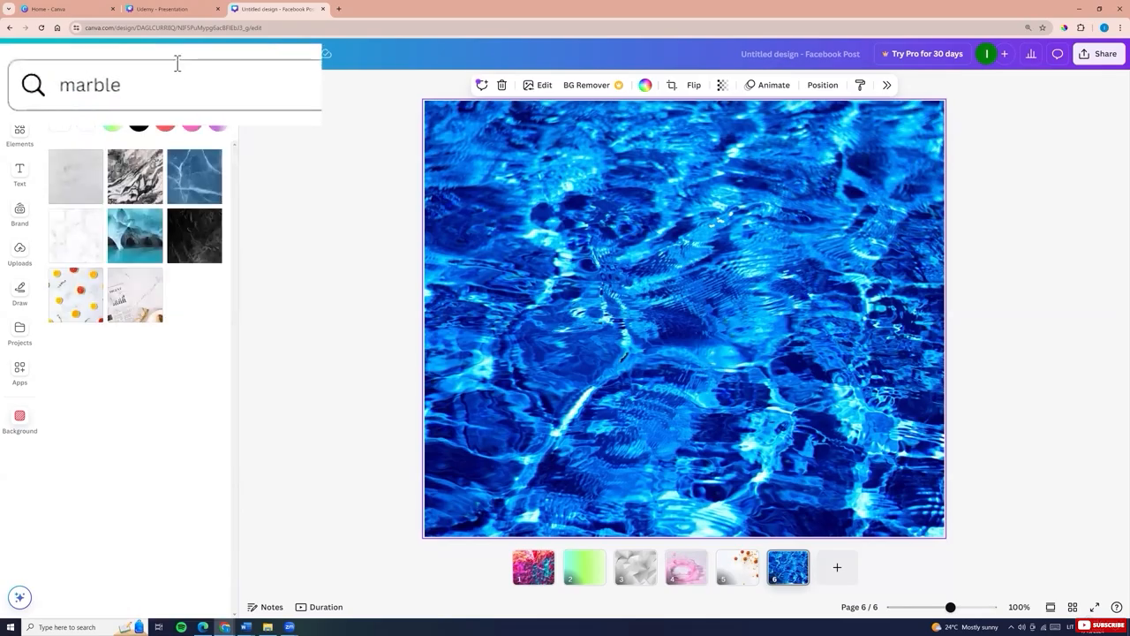
{"action": "left_click", "coordinate": [194, 176]}
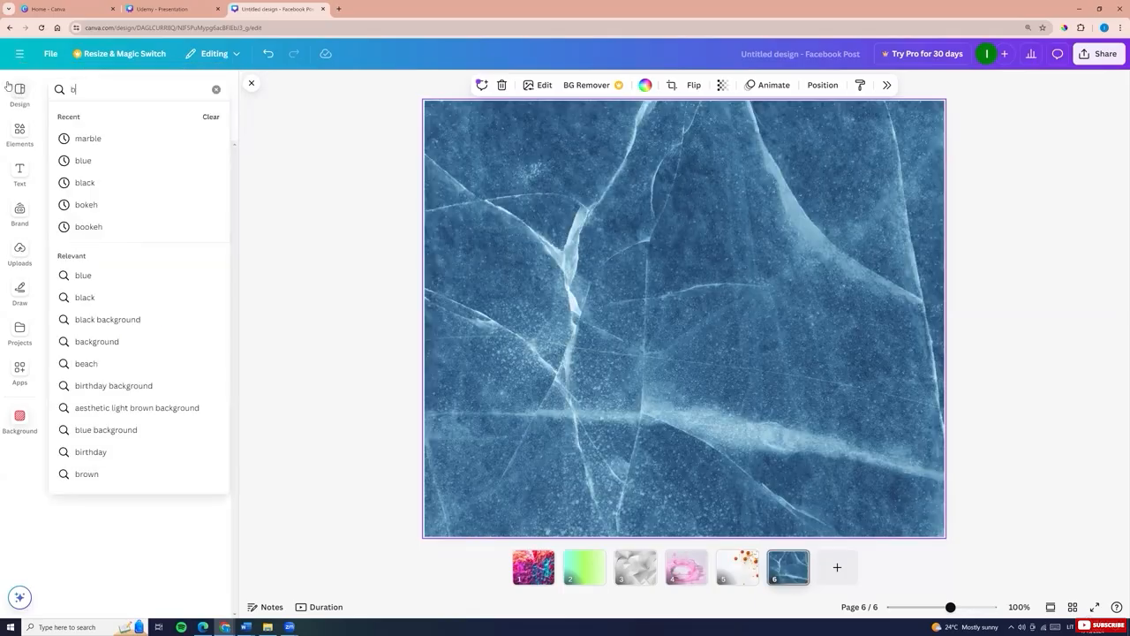
Search backgrounds for bokeh and apply the blue and purple bokeh lights image
{"action": "type", "text": "h"}
{"action": "key", "text": "Return"}
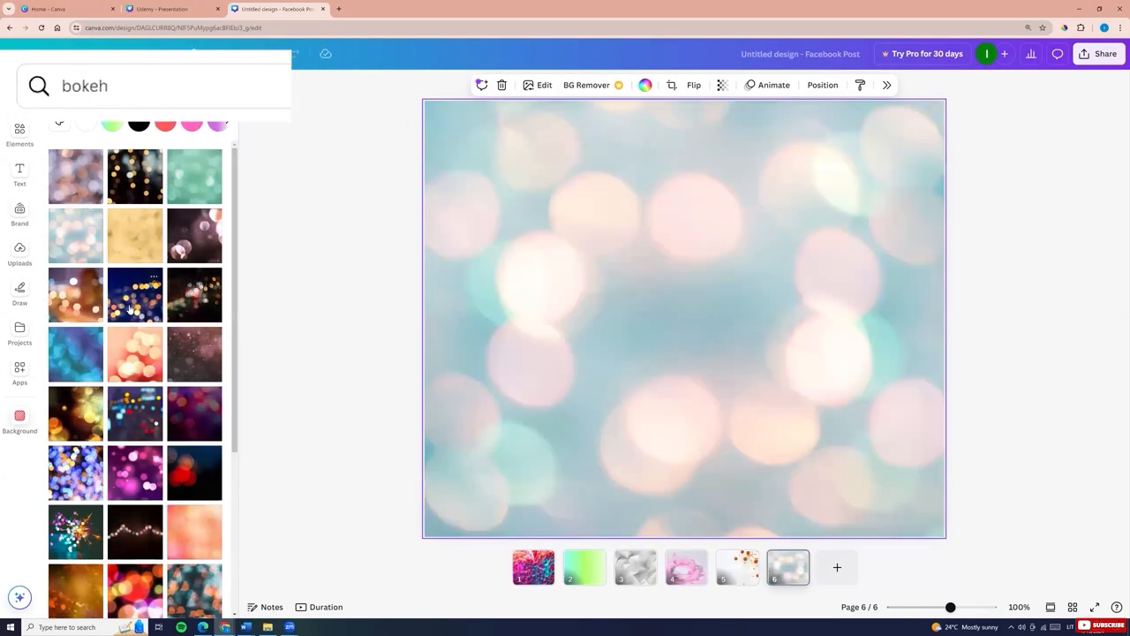
{"action": "left_click", "coordinate": [132, 299]}
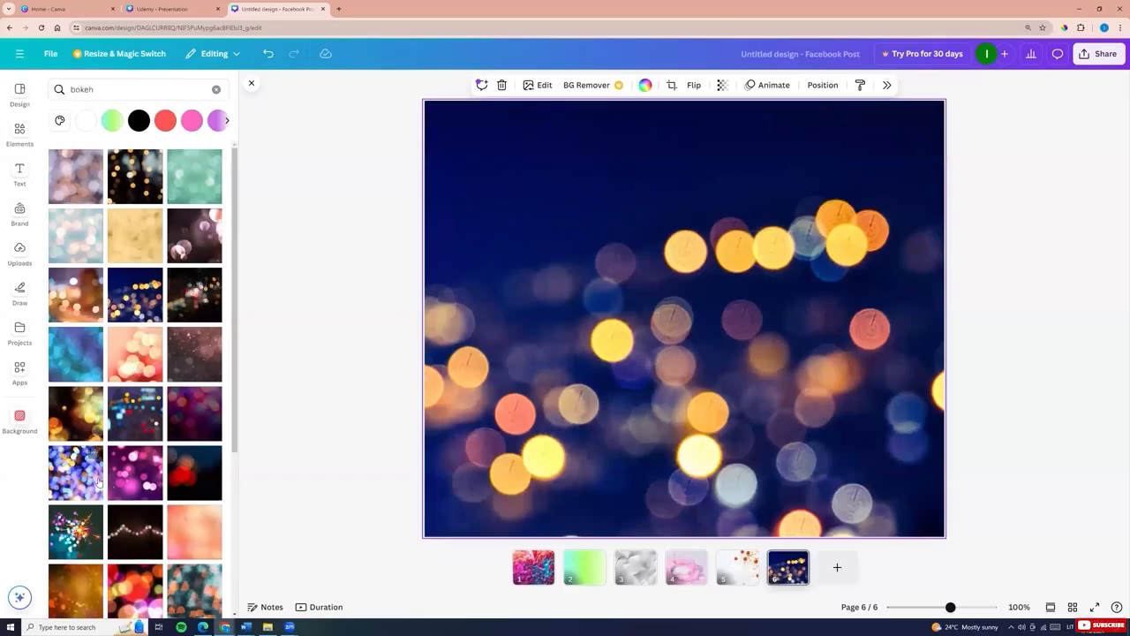
{"action": "left_click", "coordinate": [77, 477]}
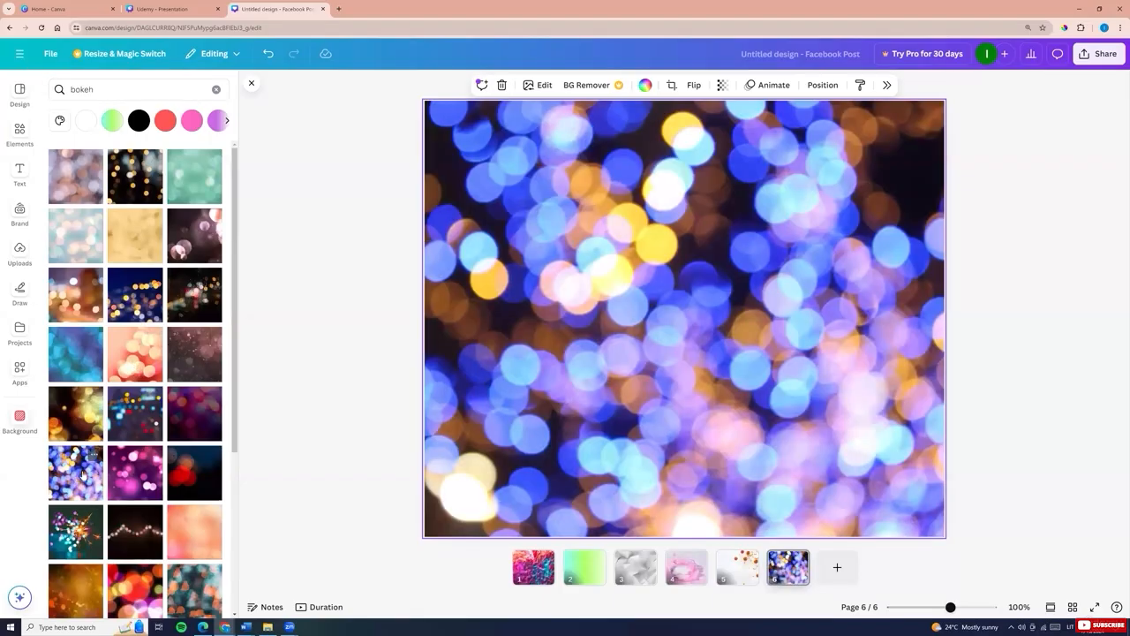
Search backgrounds for lights and apply the red LED light wall image
{"action": "left_click", "coordinate": [97, 89]}
{"action": "type", "text": "lights"}
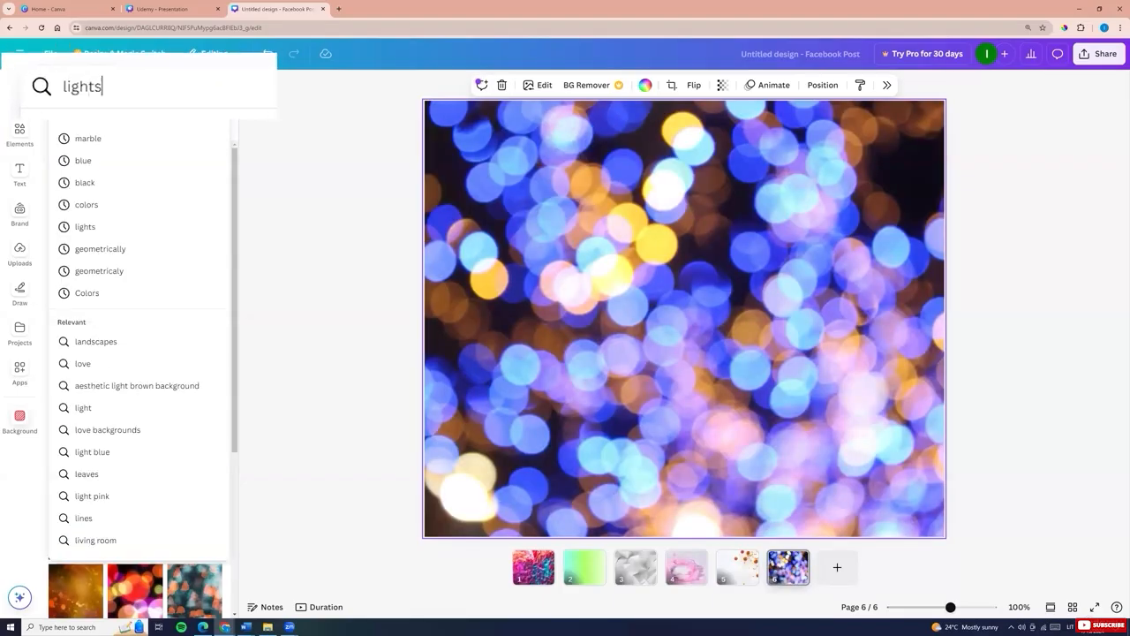
{"action": "key", "text": "Return"}
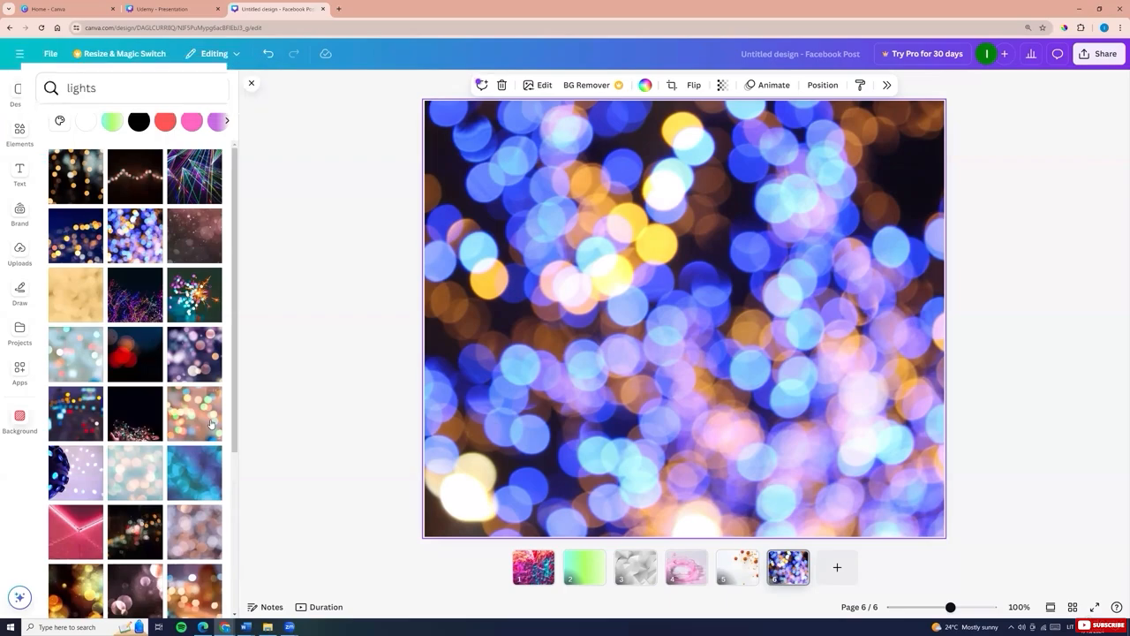
{"action": "left_click", "coordinate": [194, 413]}
{"action": "scroll", "coordinate": [141, 413], "scroll_direction": "down", "scroll_amount": 4}
{"action": "left_click", "coordinate": [72, 282]}
{"action": "left_click", "coordinate": [143, 460]}
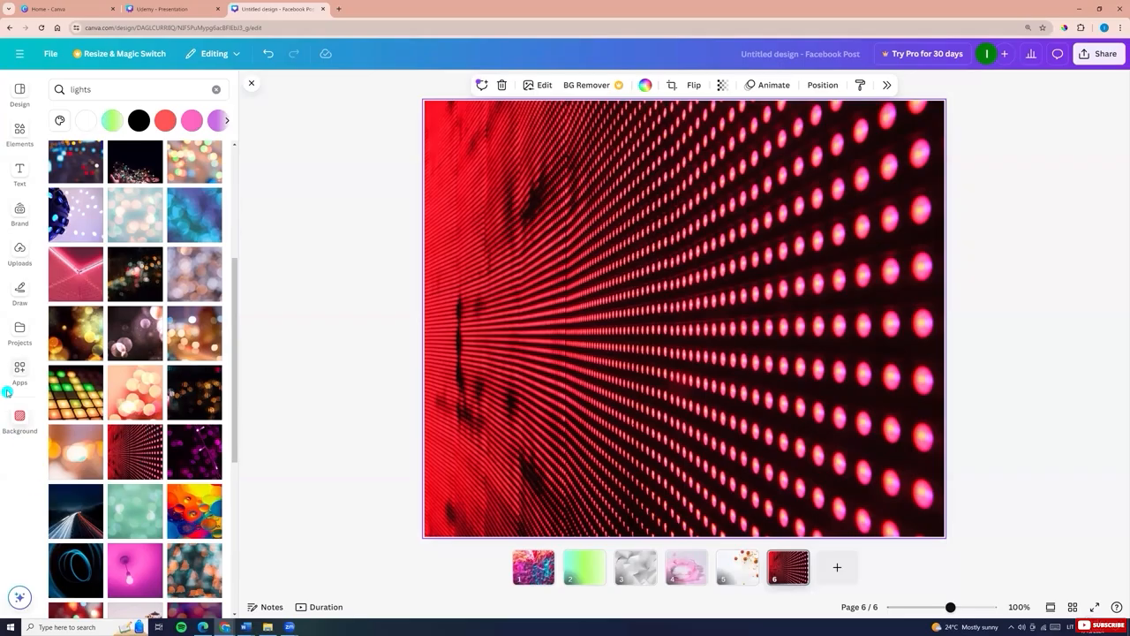
Add a new page and set the orange daisy photo from the Photos app as its background
{"action": "left_click", "coordinate": [837, 568]}
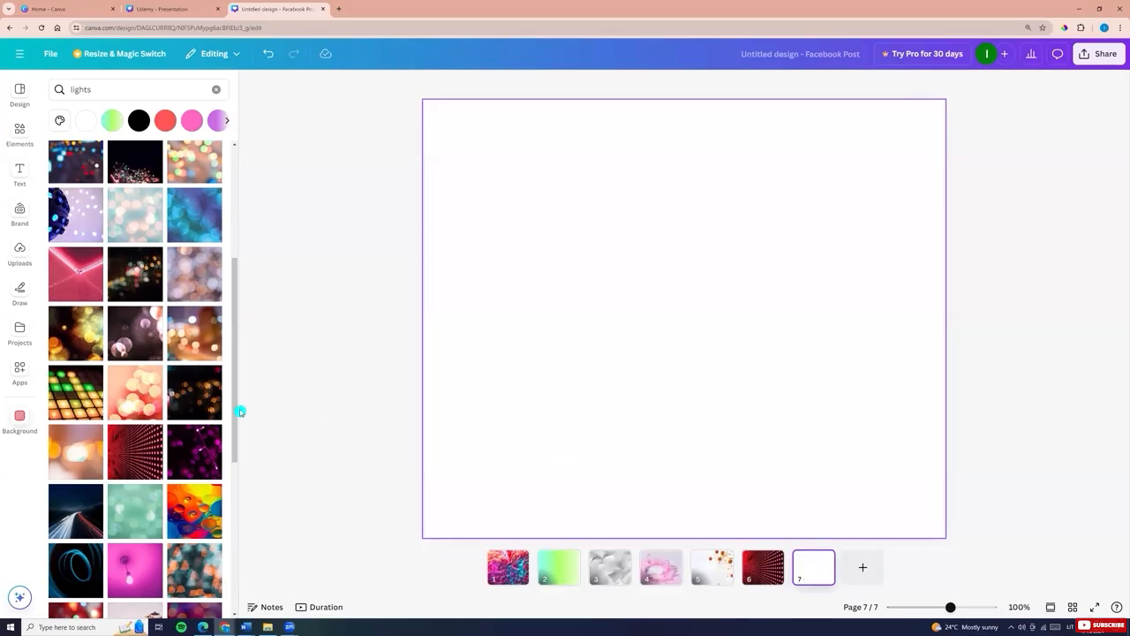
{"action": "left_click", "coordinate": [21, 370]}
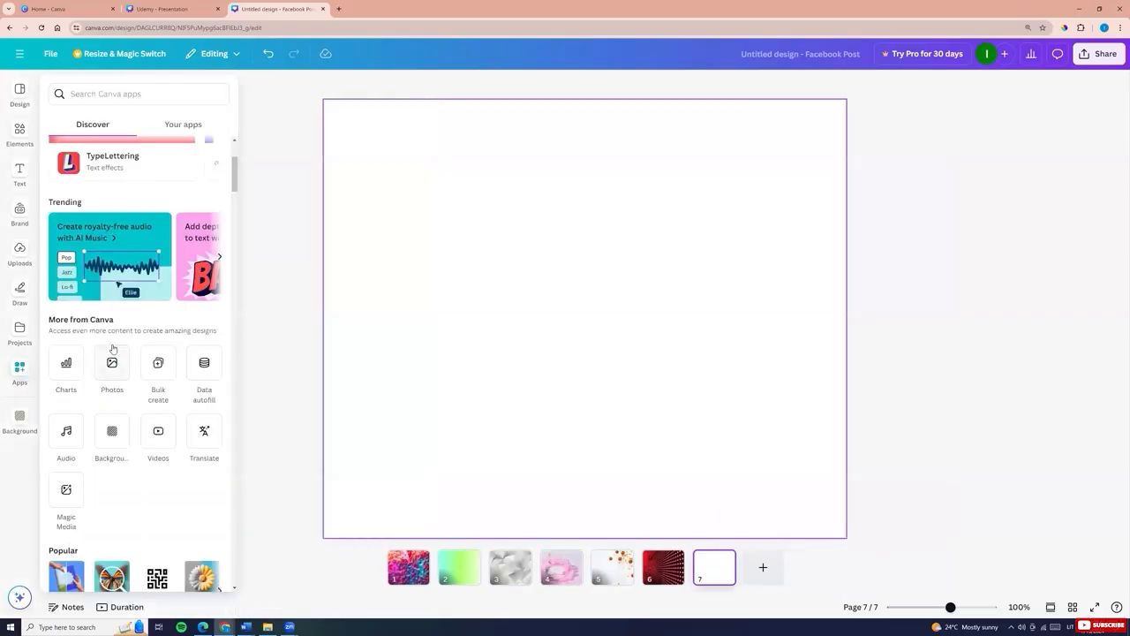
{"action": "left_click", "coordinate": [113, 367]}
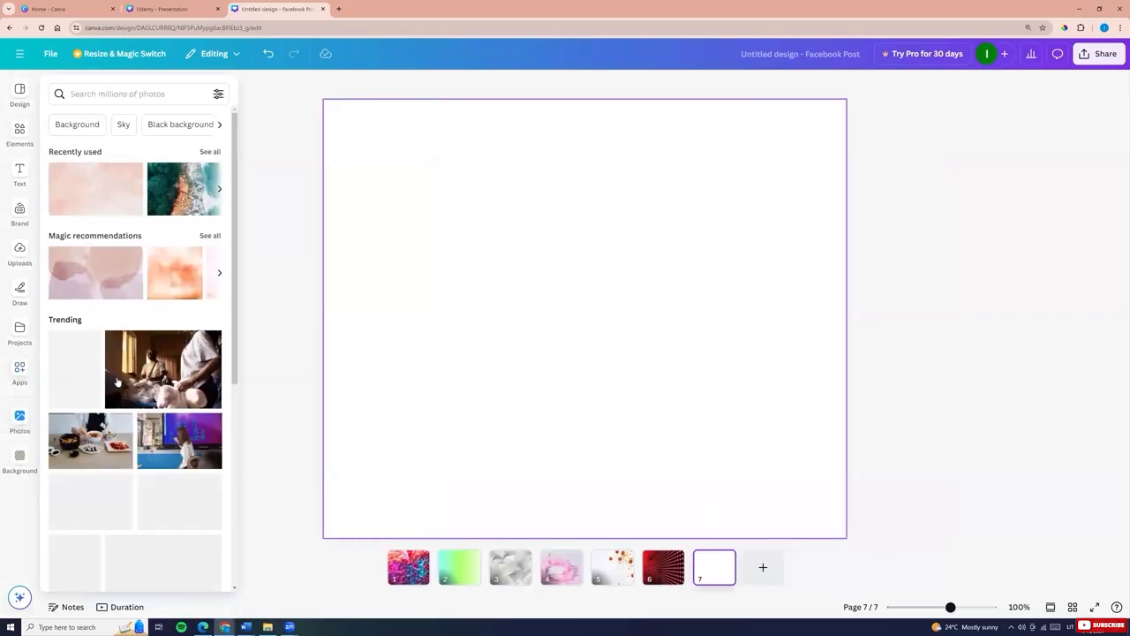
{"action": "scroll", "coordinate": [117, 381], "scroll_direction": "down", "scroll_amount": 5}
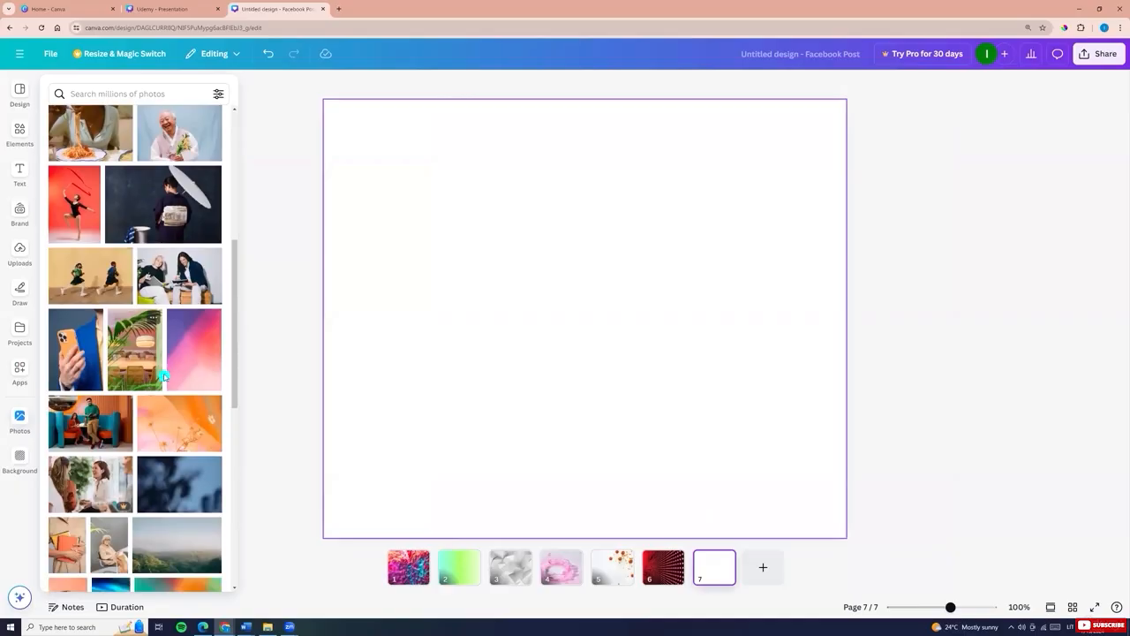
{"action": "left_click", "coordinate": [189, 429]}
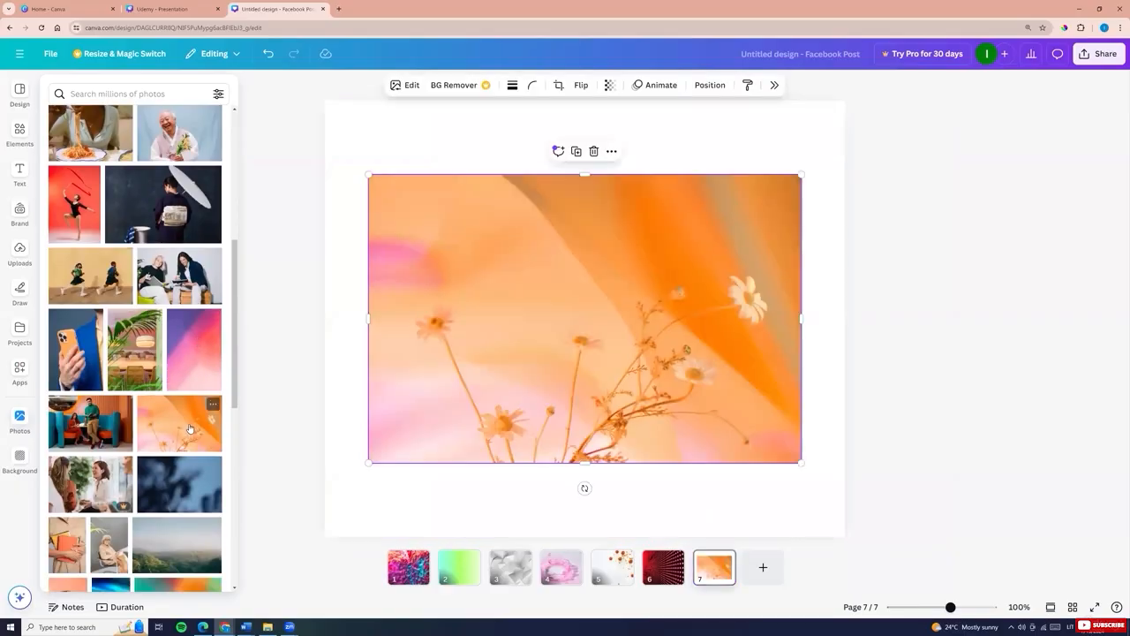
{"action": "left_click", "coordinate": [517, 308]}
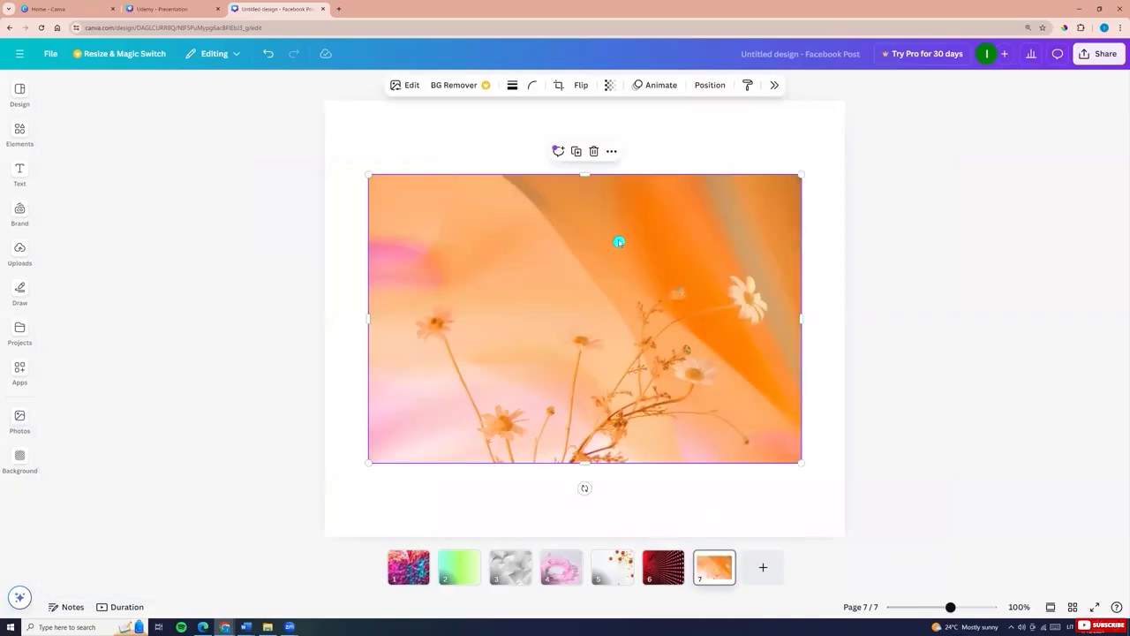
{"action": "right_click", "coordinate": [617, 241]}
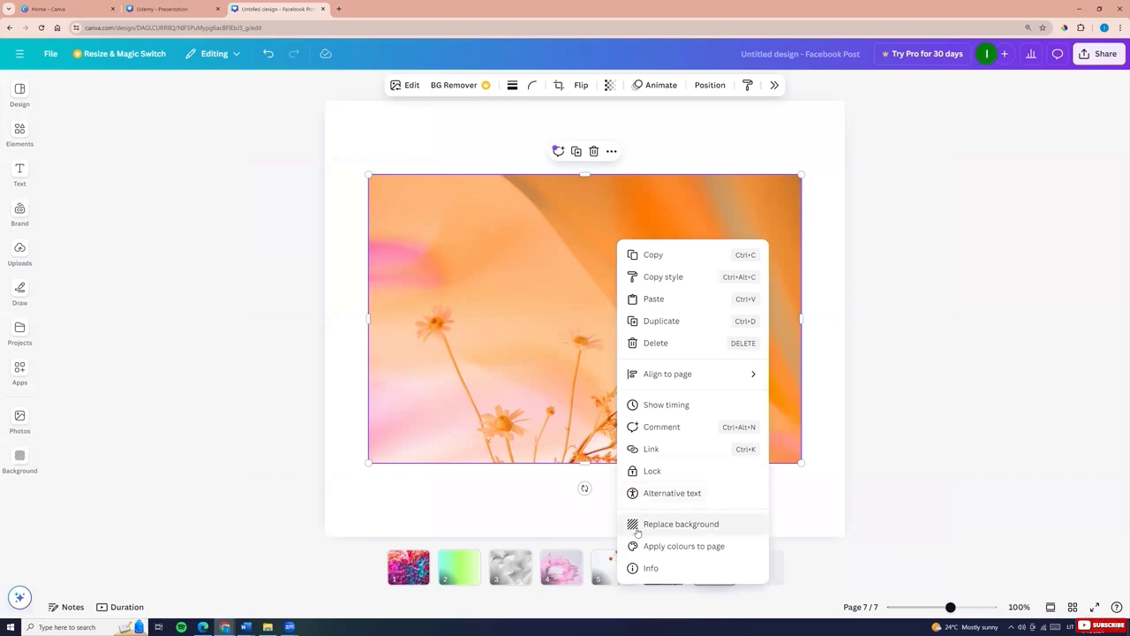
{"action": "left_click", "coordinate": [673, 526]}
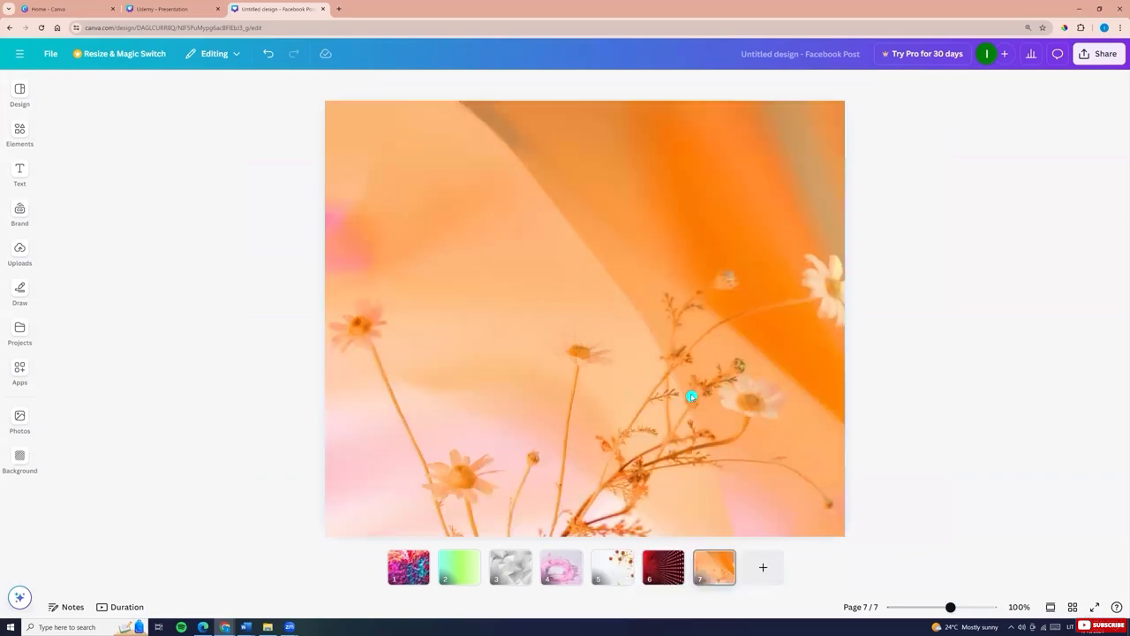
Reposition the orange daisy background image by shifting it left within its crop
{"action": "left_click", "coordinate": [598, 318]}
{"action": "double_click", "coordinate": [598, 317]}
{"action": "left_click_drag", "start_coordinate": [667, 327], "coordinate": [510, 284]}
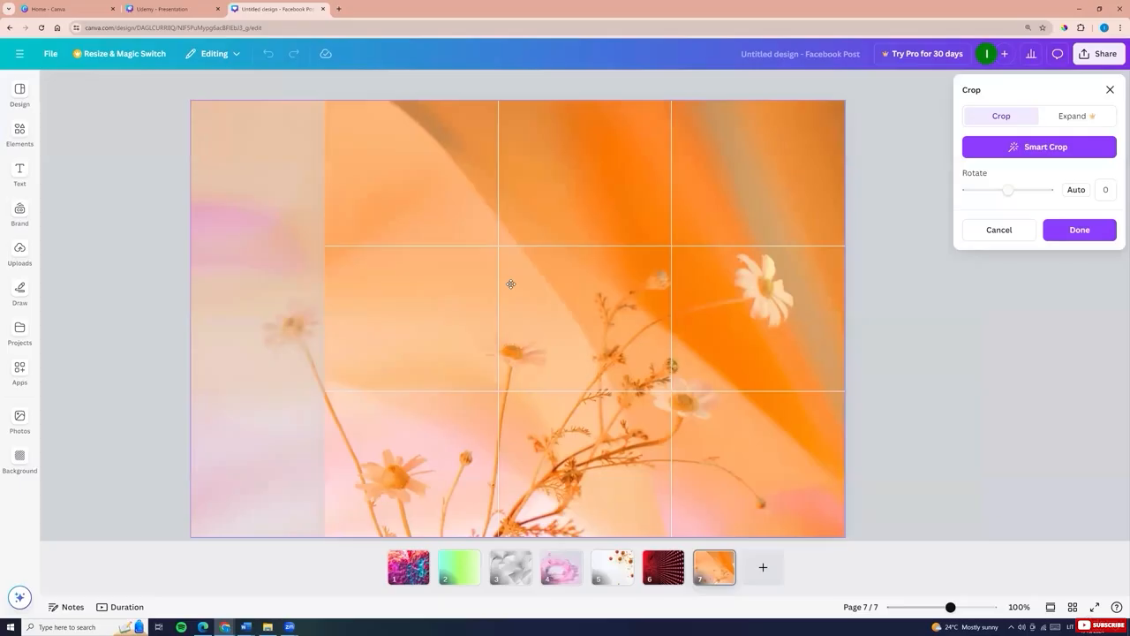
{"action": "left_click", "coordinate": [106, 256]}
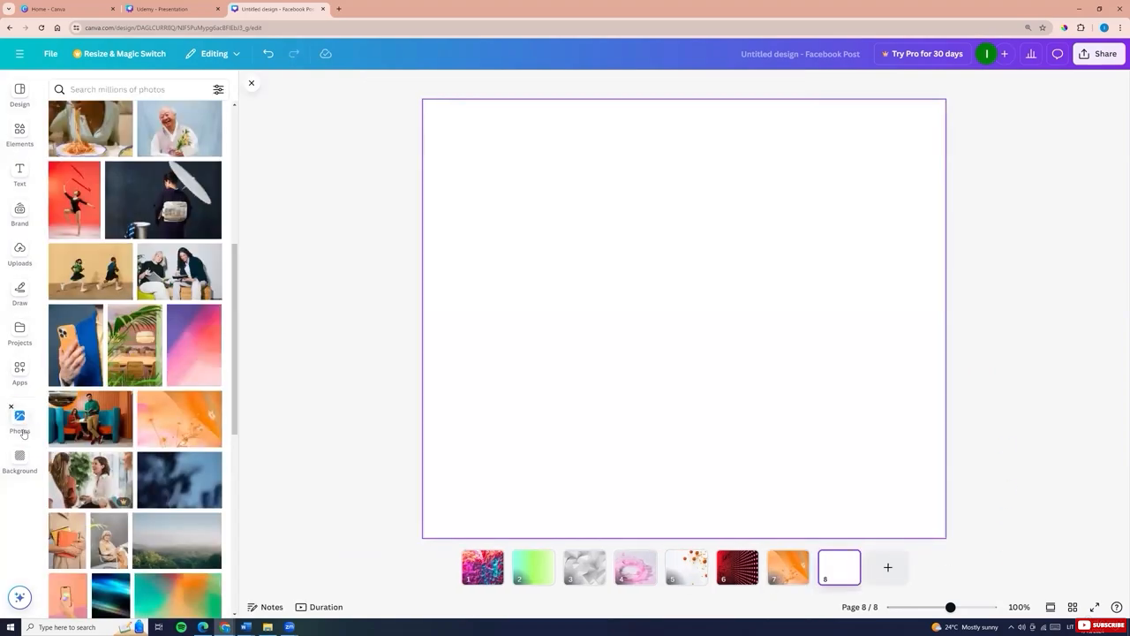
Search photos for gradient and set the pink, yellow and cyan gradient photo as the page background
{"action": "scroll", "coordinate": [133, 282], "scroll_direction": "up", "scroll_amount": 2}
{"action": "left_click", "coordinate": [120, 88]}
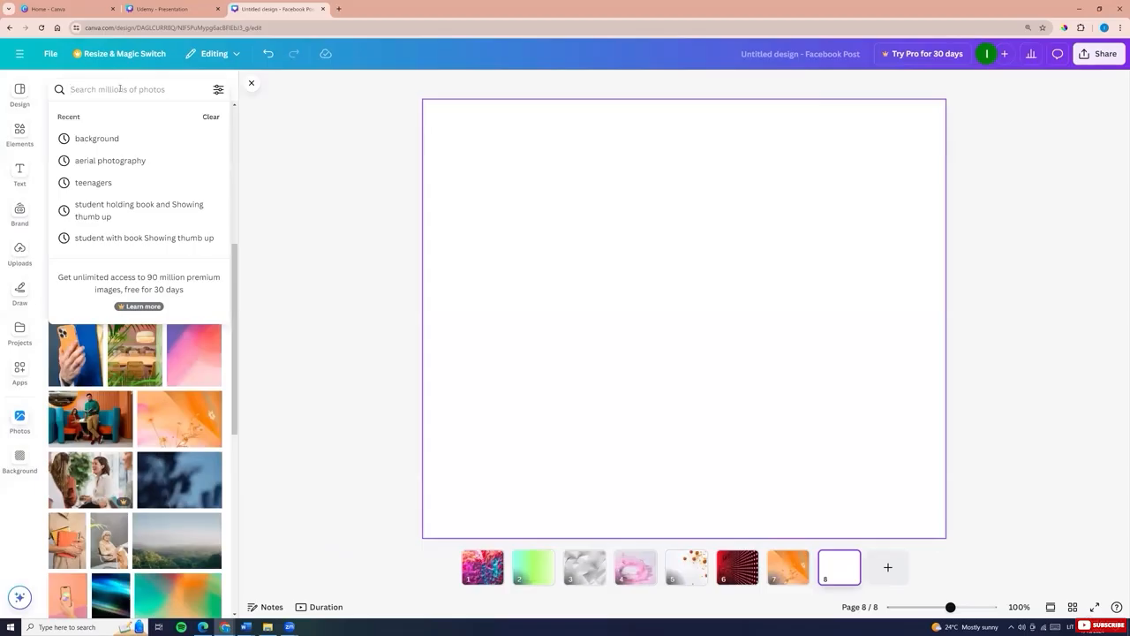
{"action": "type", "text": "ga"}
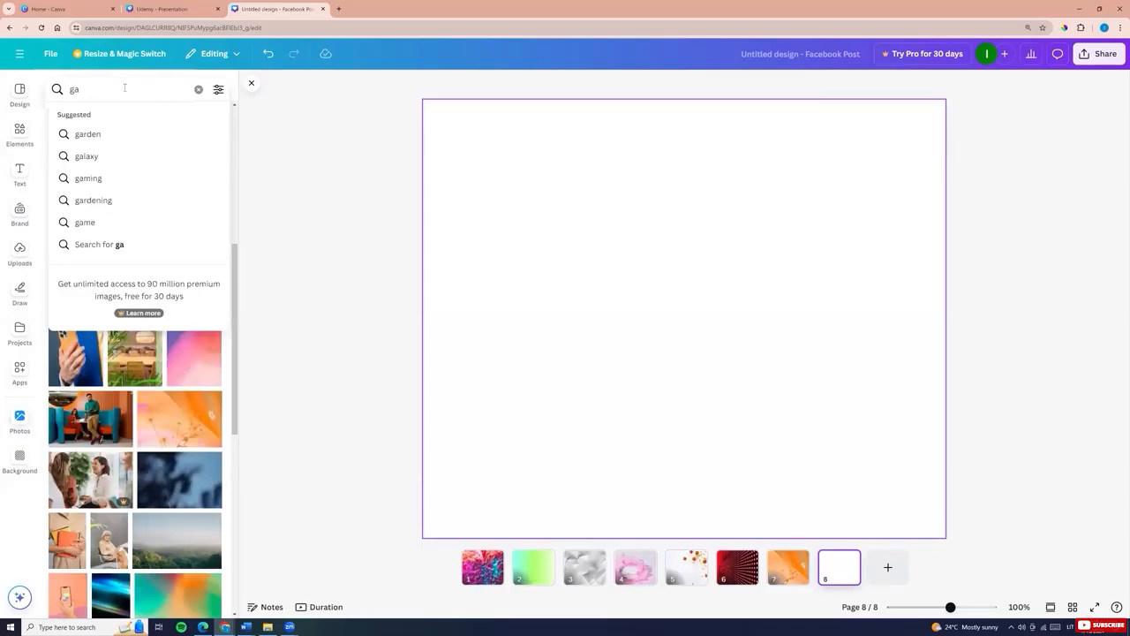
{"action": "key", "text": "BackSpace"}
{"action": "type", "text": "radien"}
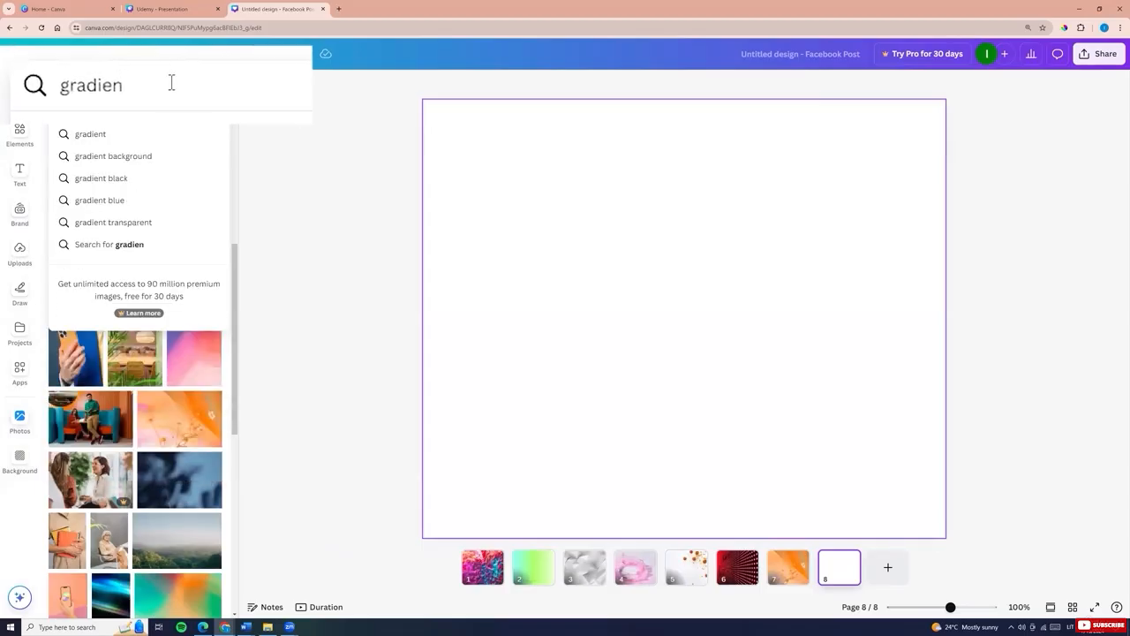
{"action": "type", "text": "t"}
{"action": "key", "text": "Return"}
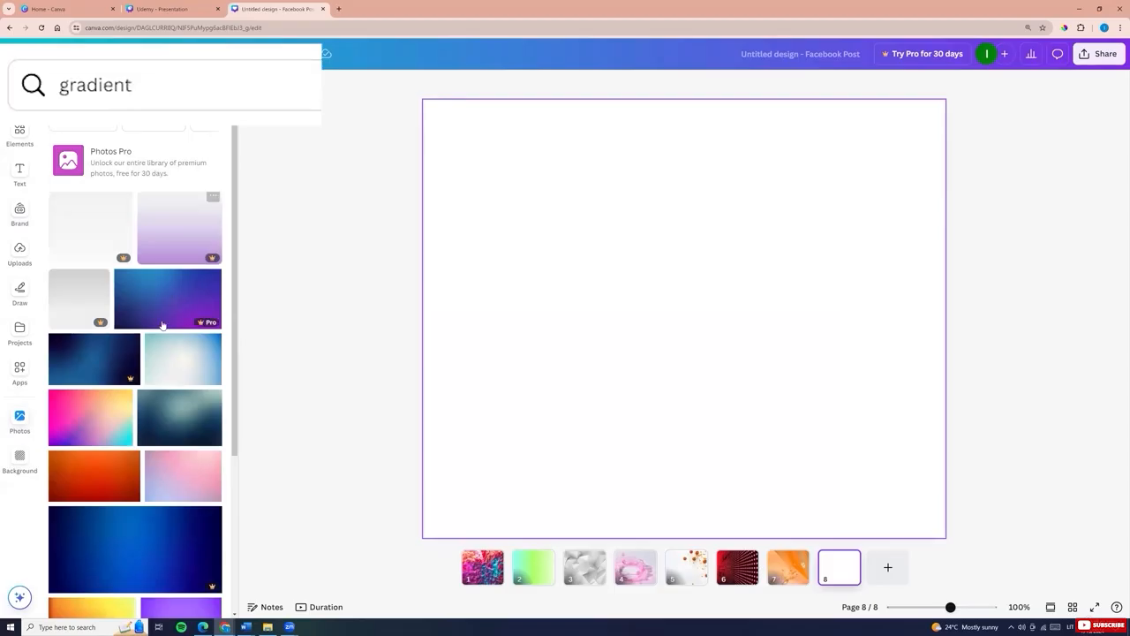
{"action": "scroll", "coordinate": [150, 349], "scroll_direction": "down", "scroll_amount": 2}
{"action": "scroll", "coordinate": [151, 344], "scroll_direction": "down", "scroll_amount": 1}
{"action": "scroll", "coordinate": [150, 345], "scroll_direction": "up", "scroll_amount": 2}
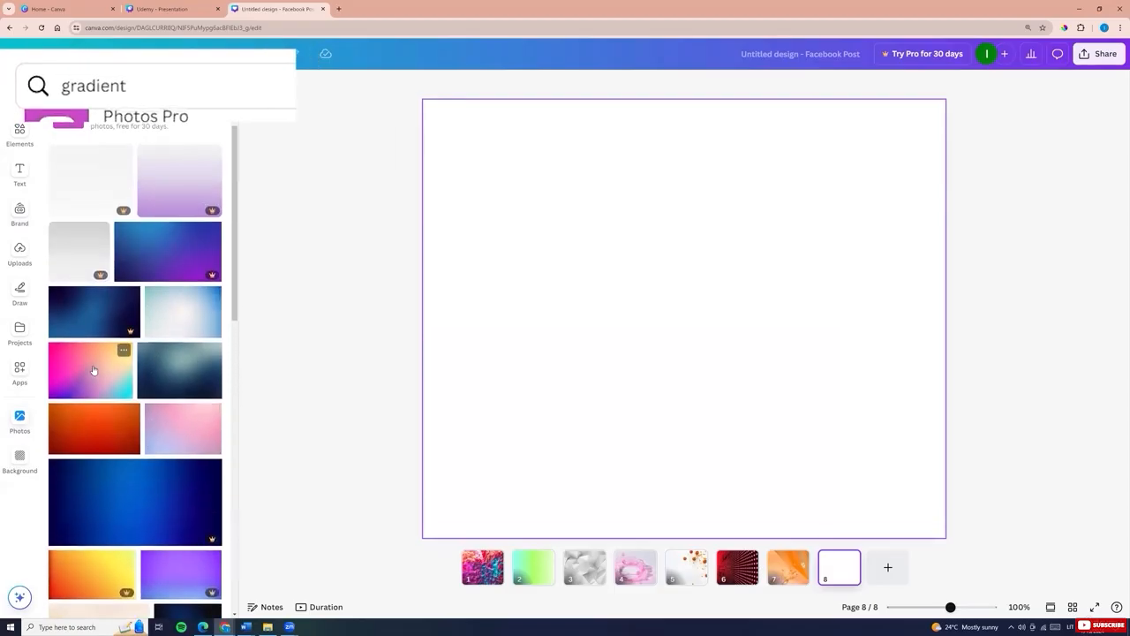
{"action": "left_click", "coordinate": [93, 366]}
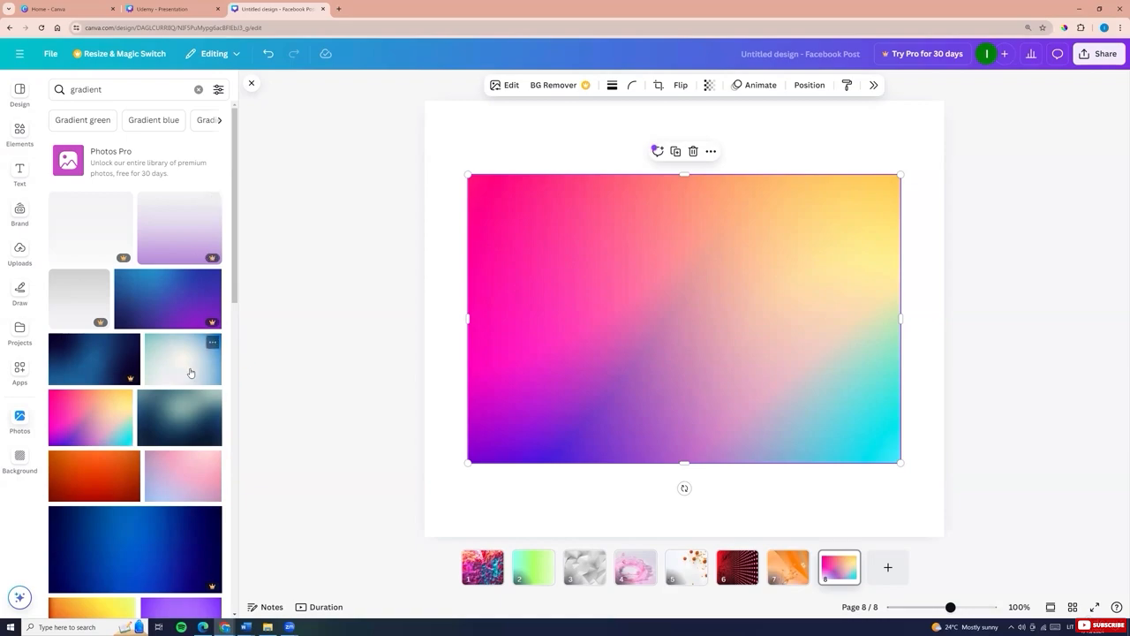
{"action": "right_click", "coordinate": [608, 319]}
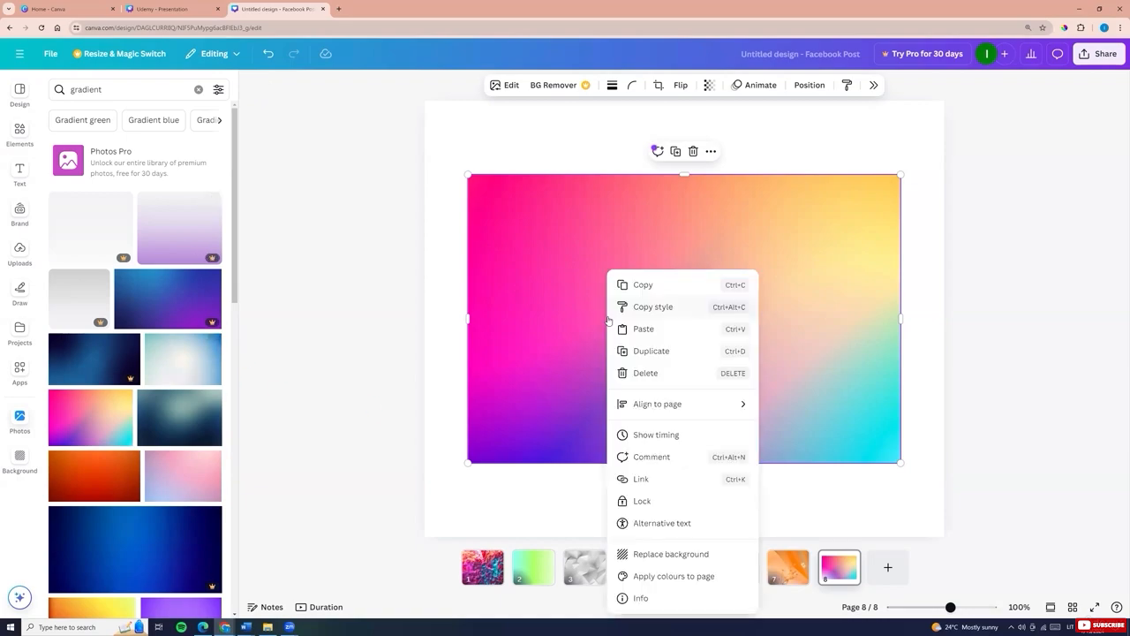
{"action": "left_click", "coordinate": [658, 554]}
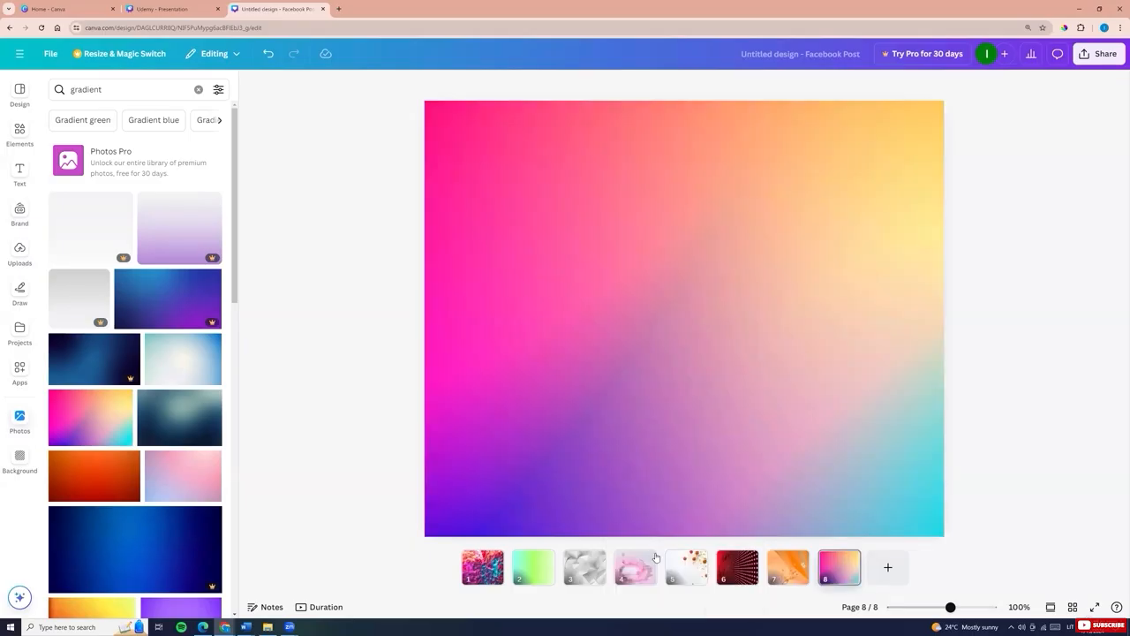
Add a new page and set the pastel pink and blue gradient photo as its background
{"action": "left_click", "coordinate": [888, 567]}
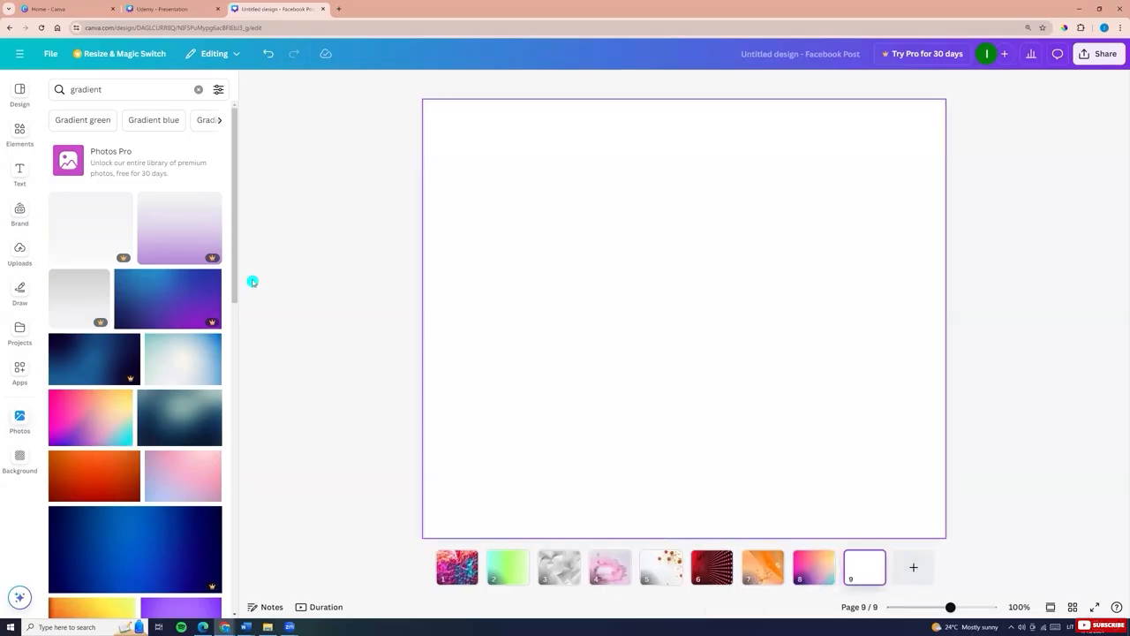
{"action": "scroll", "coordinate": [120, 297], "scroll_direction": "down", "scroll_amount": 3}
{"action": "scroll", "coordinate": [120, 297], "scroll_direction": "down", "scroll_amount": 3}
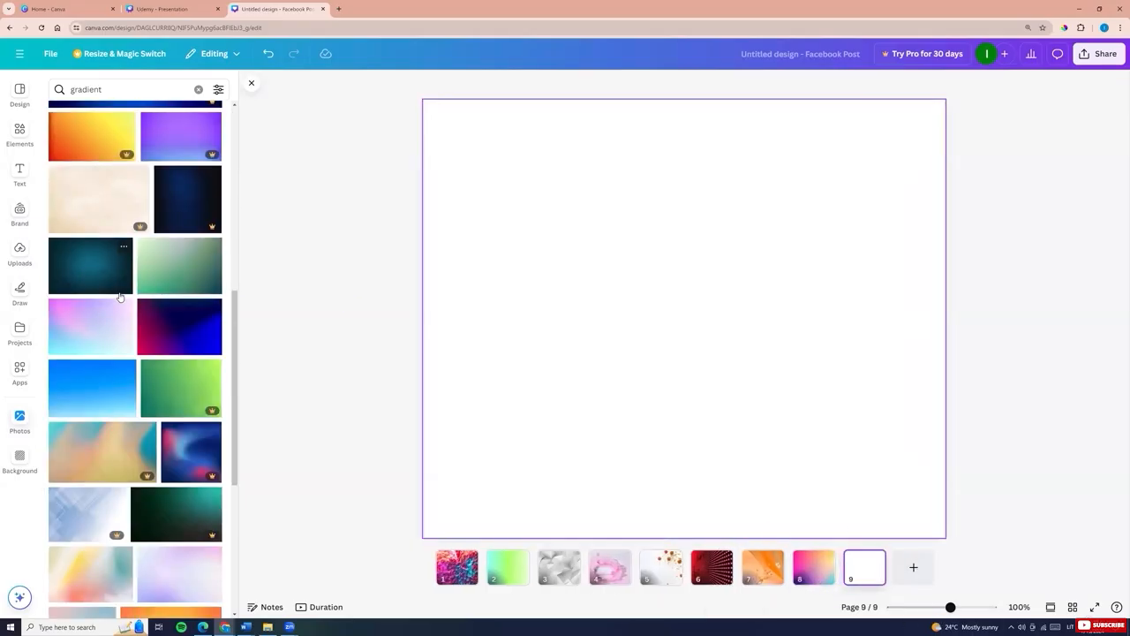
{"action": "left_click", "coordinate": [105, 325]}
{"action": "right_click", "coordinate": [576, 350]}
{"action": "left_click", "coordinate": [662, 554]}
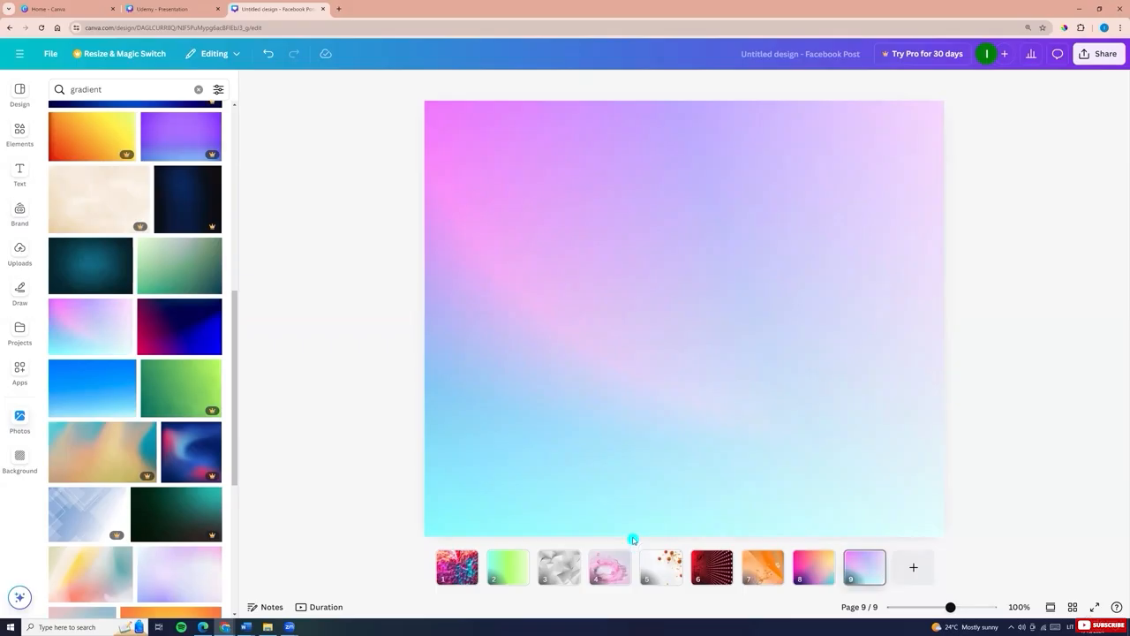
Search photos for background and try several as page background, ending with the orange low-poly image
{"action": "left_click", "coordinate": [89, 84]}
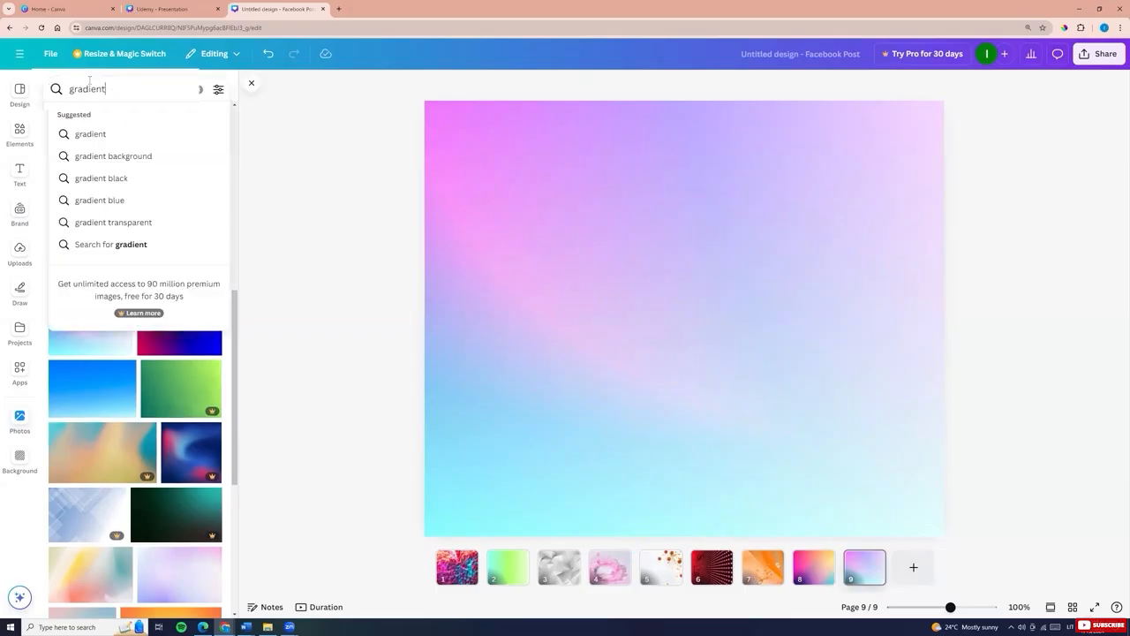
{"action": "double_click", "coordinate": [89, 82]}
{"action": "type", "text": "Bac"}
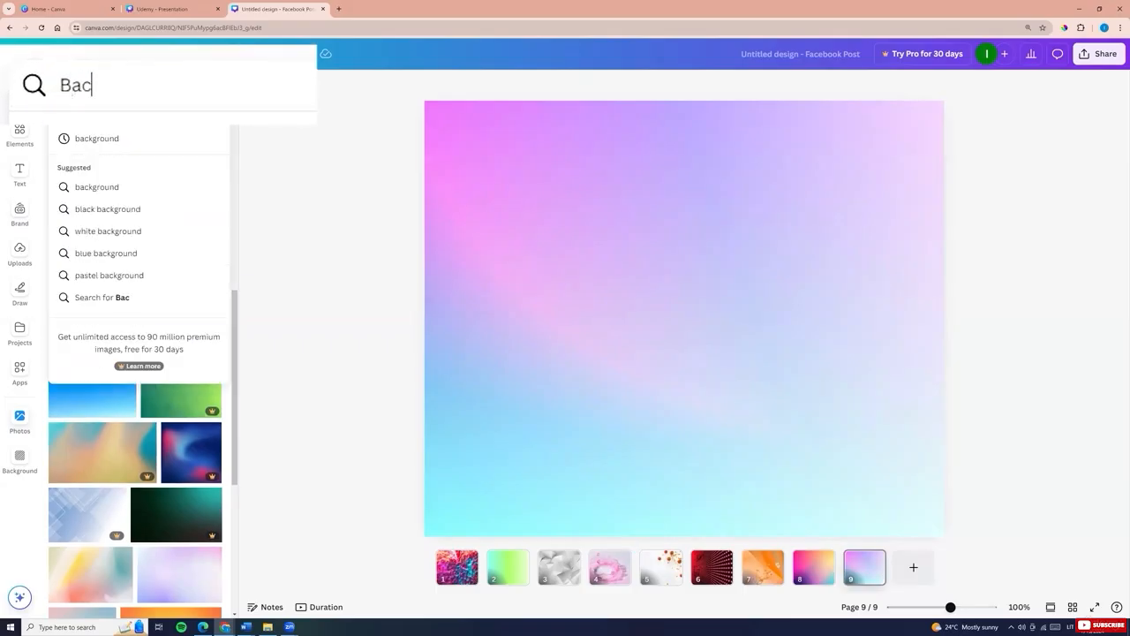
{"action": "type", "text": "kgrie"}
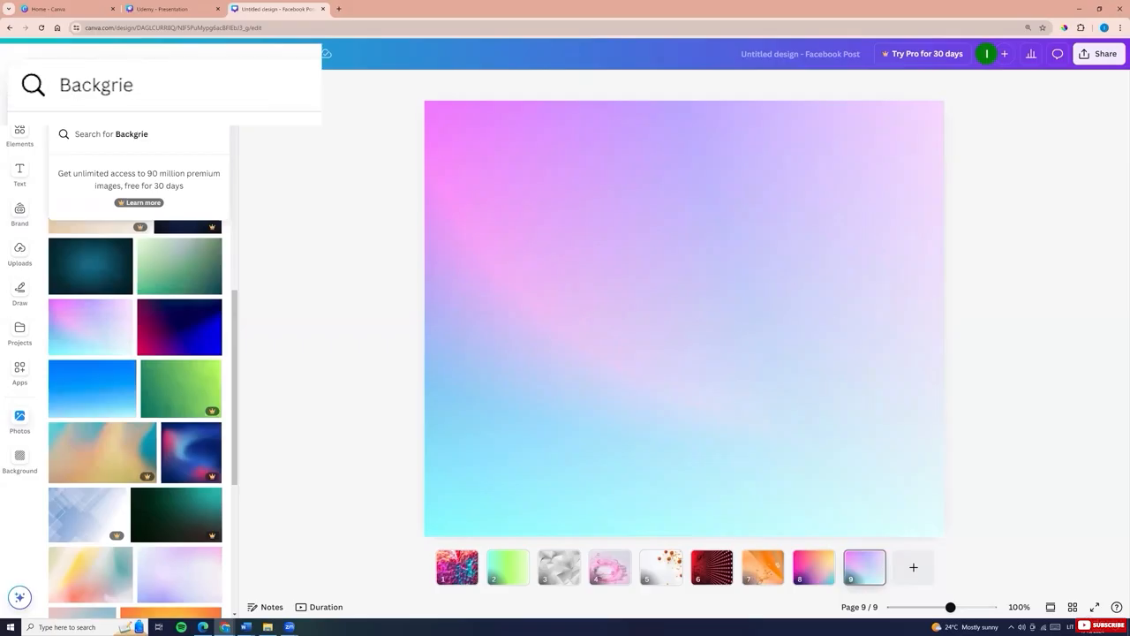
{"action": "key", "text": "BackSpace"}
{"action": "key", "text": "BackSpace"}
{"action": "left_click", "coordinate": [125, 136]}
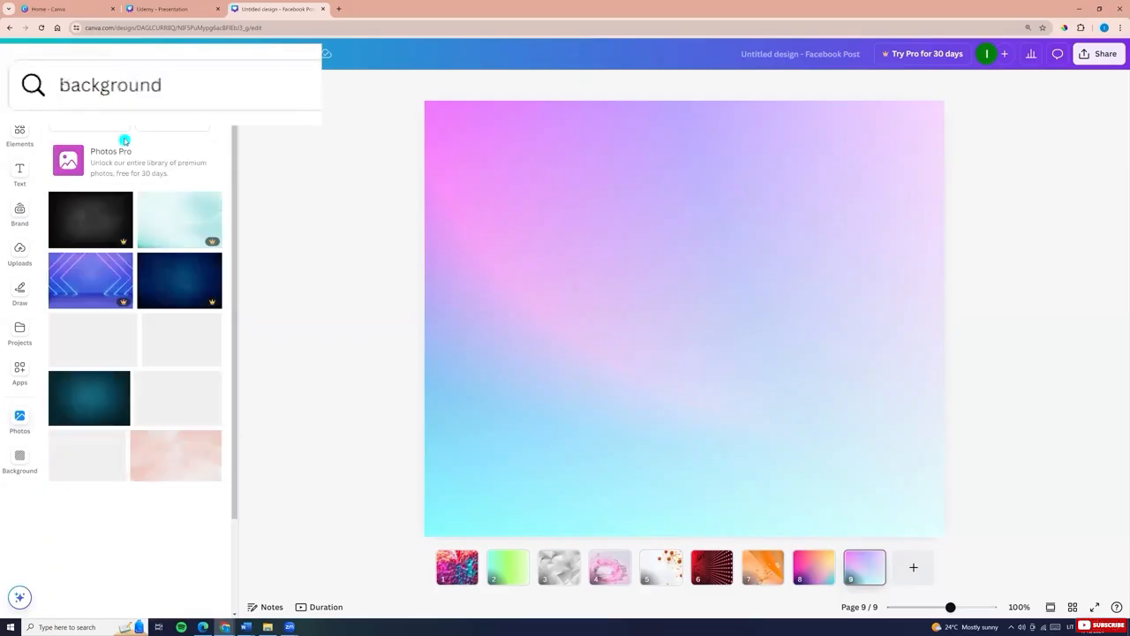
{"action": "scroll", "coordinate": [191, 302], "scroll_direction": "down", "scroll_amount": 2}
{"action": "left_click", "coordinate": [189, 301]}
{"action": "left_click_drag", "start_coordinate": [653, 323], "coordinate": [435, 323]}
{"action": "scroll", "coordinate": [88, 274], "scroll_direction": "down", "scroll_amount": 3}
{"action": "left_click", "coordinate": [81, 272]}
{"action": "left_click_drag", "start_coordinate": [556, 333], "coordinate": [433, 333]}
{"action": "scroll", "coordinate": [124, 336], "scroll_direction": "down", "scroll_amount": 3}
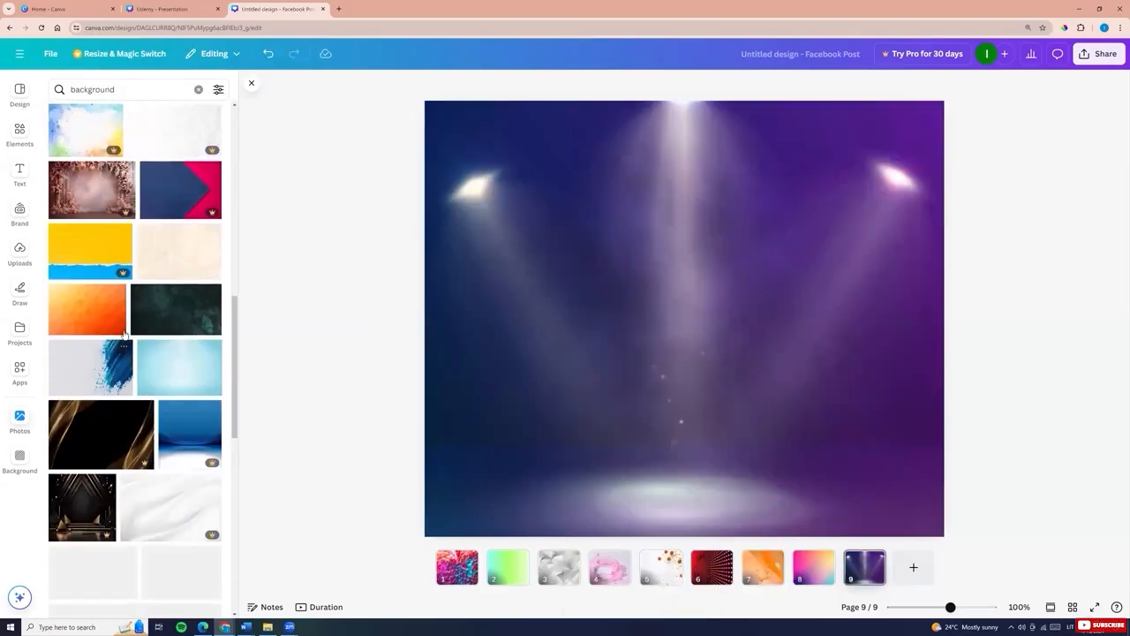
{"action": "left_click", "coordinate": [124, 332]}
Search photos for pink background and set the pink low-poly photo as the page background
{"action": "left_click", "coordinate": [117, 92]}
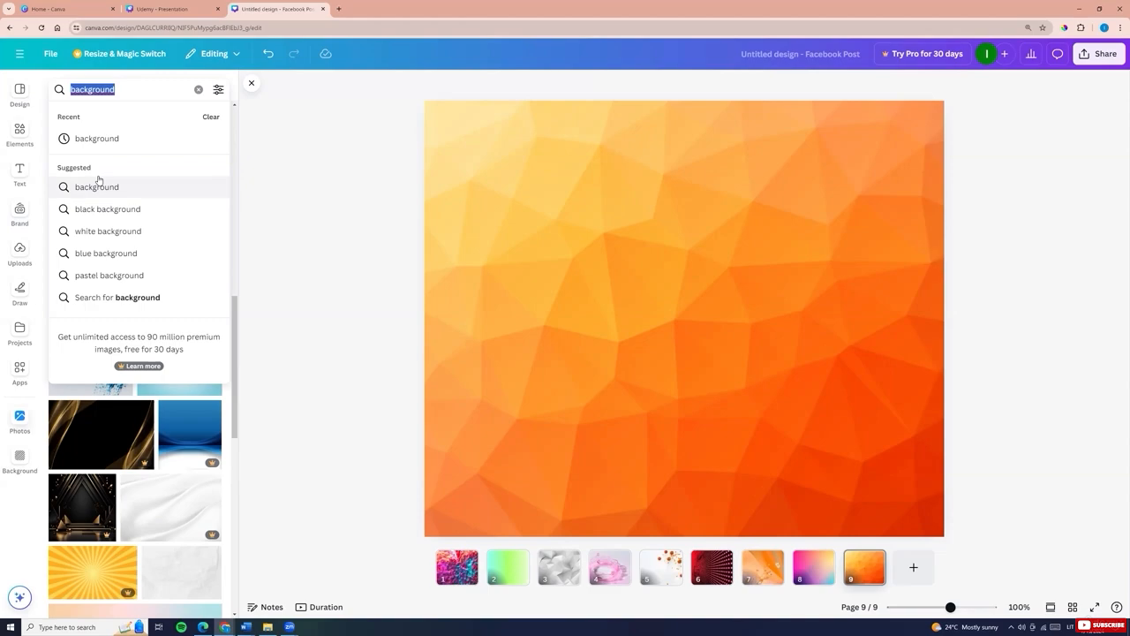
{"action": "left_click", "coordinate": [72, 89]}
{"action": "type", "text": "pink"}
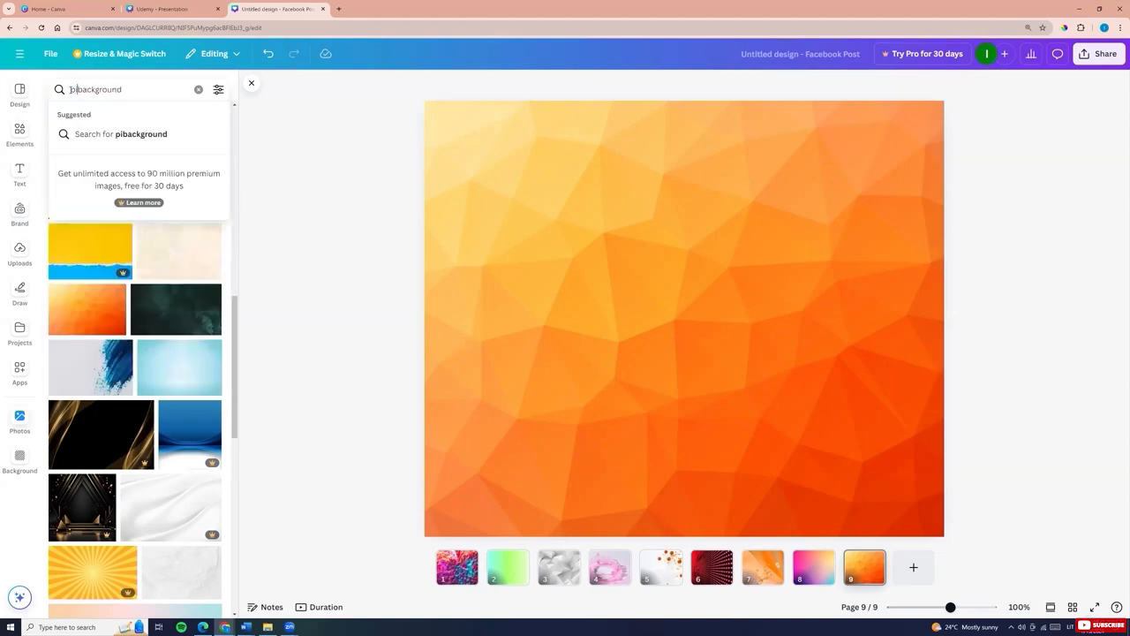
{"action": "key", "text": "Return"}
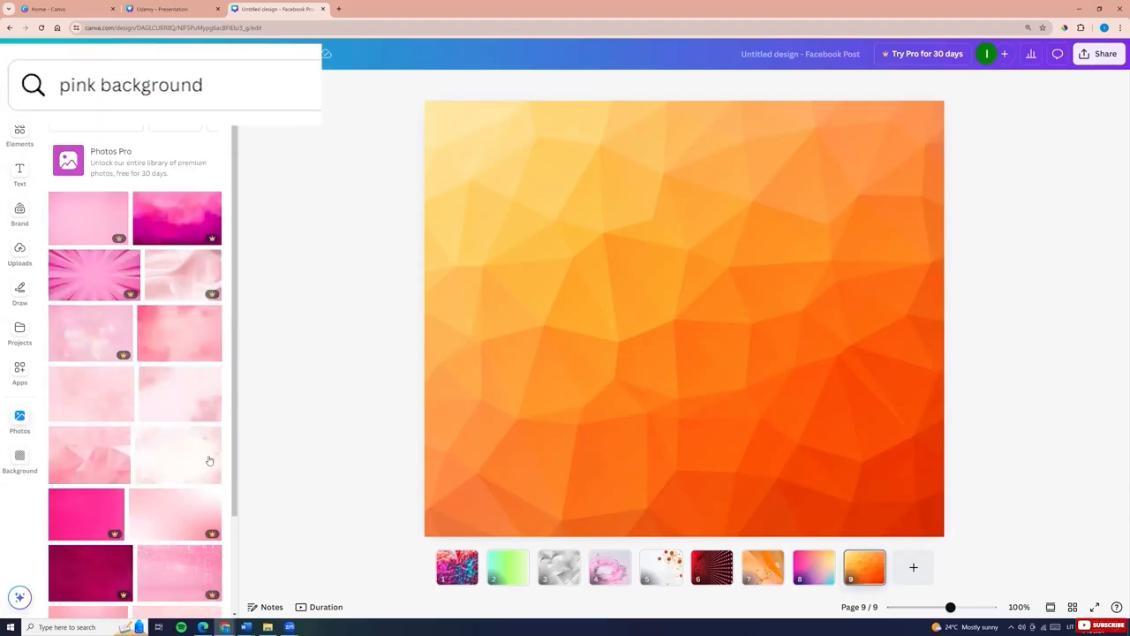
{"action": "left_click", "coordinate": [85, 453]}
{"action": "right_click", "coordinate": [627, 313]}
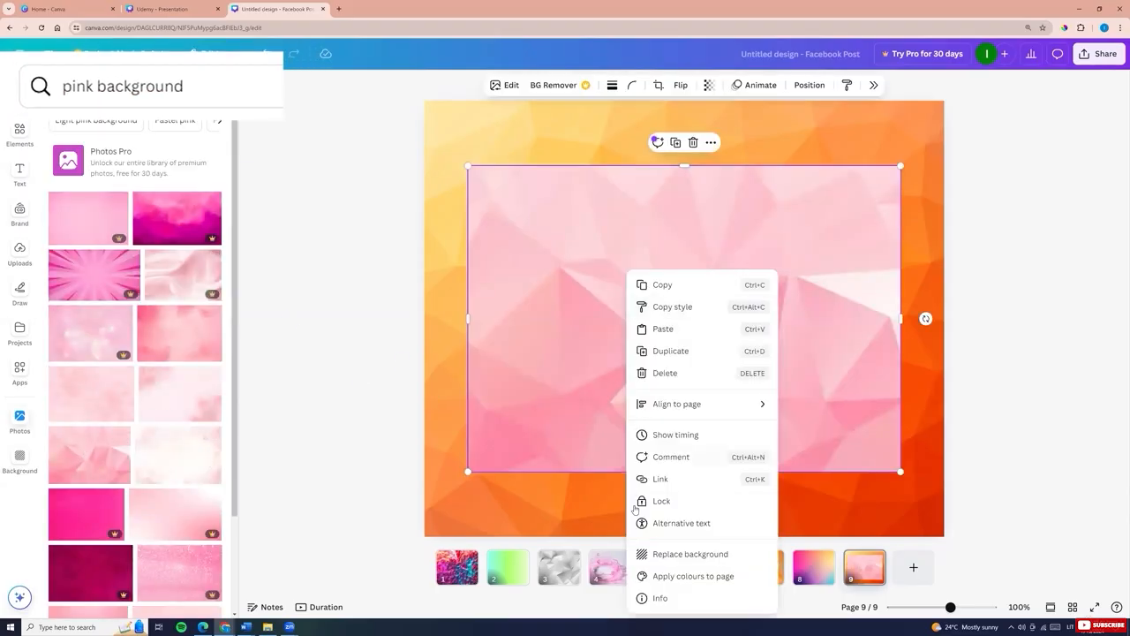
{"action": "left_click", "coordinate": [671, 552]}
{"action": "scroll", "coordinate": [151, 372], "scroll_direction": "down", "scroll_amount": 3}
{"action": "scroll", "coordinate": [151, 373], "scroll_direction": "down", "scroll_amount": 5}
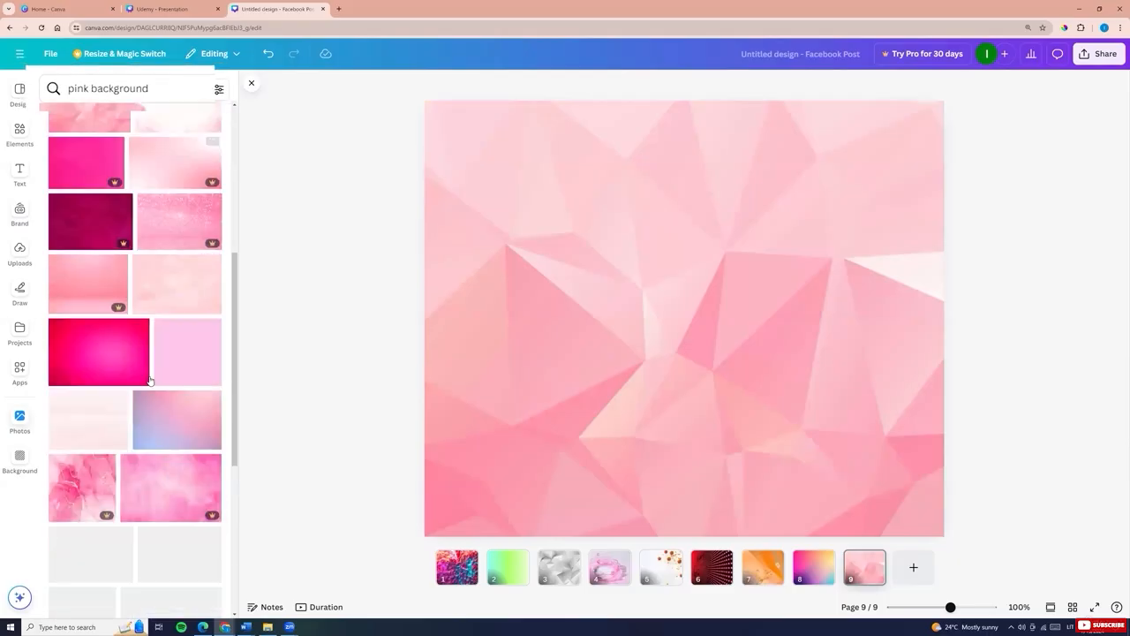
{"action": "scroll", "coordinate": [94, 333], "scroll_direction": "down", "scroll_amount": 5}
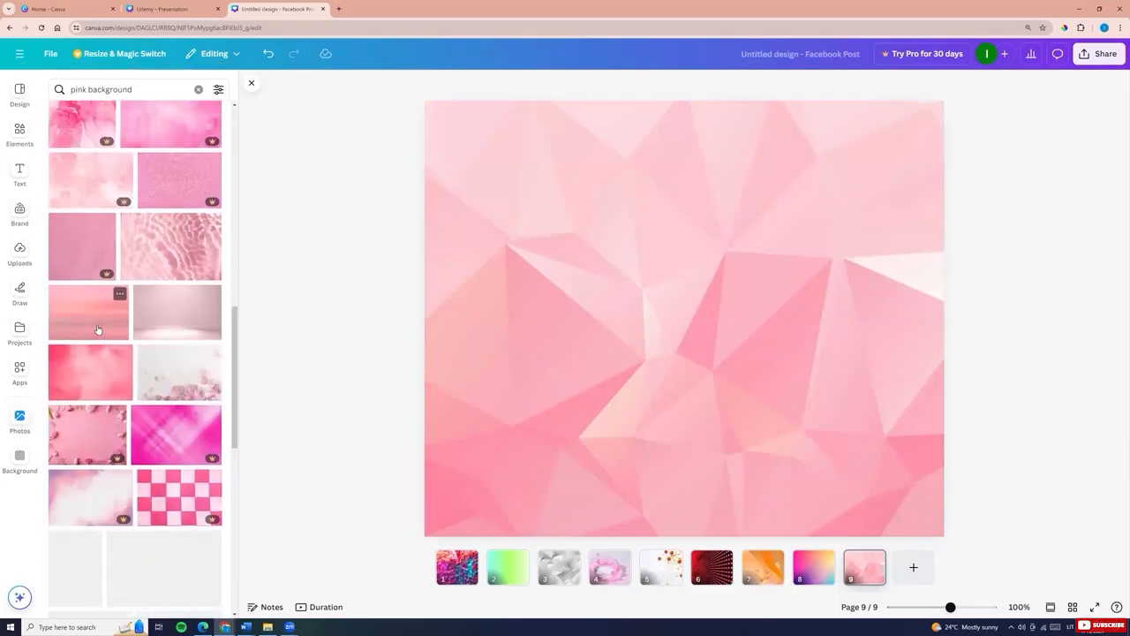
Set the pink water-ripple photo as the page background
{"action": "left_click", "coordinate": [171, 248]}
{"action": "right_click", "coordinate": [679, 436]}
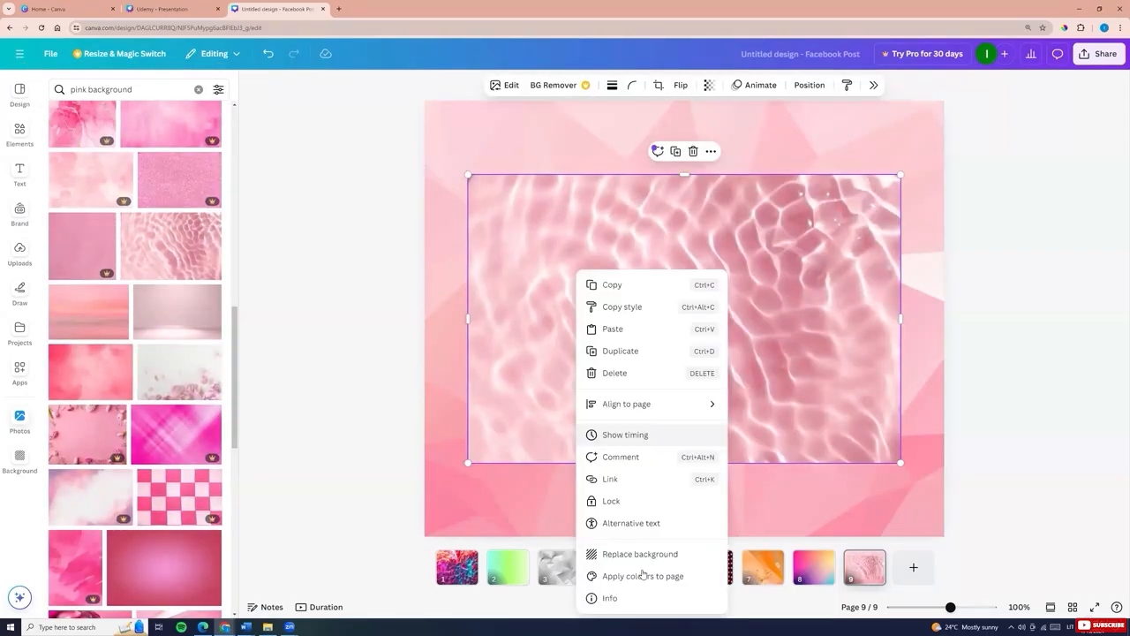
{"action": "left_click", "coordinate": [645, 552]}
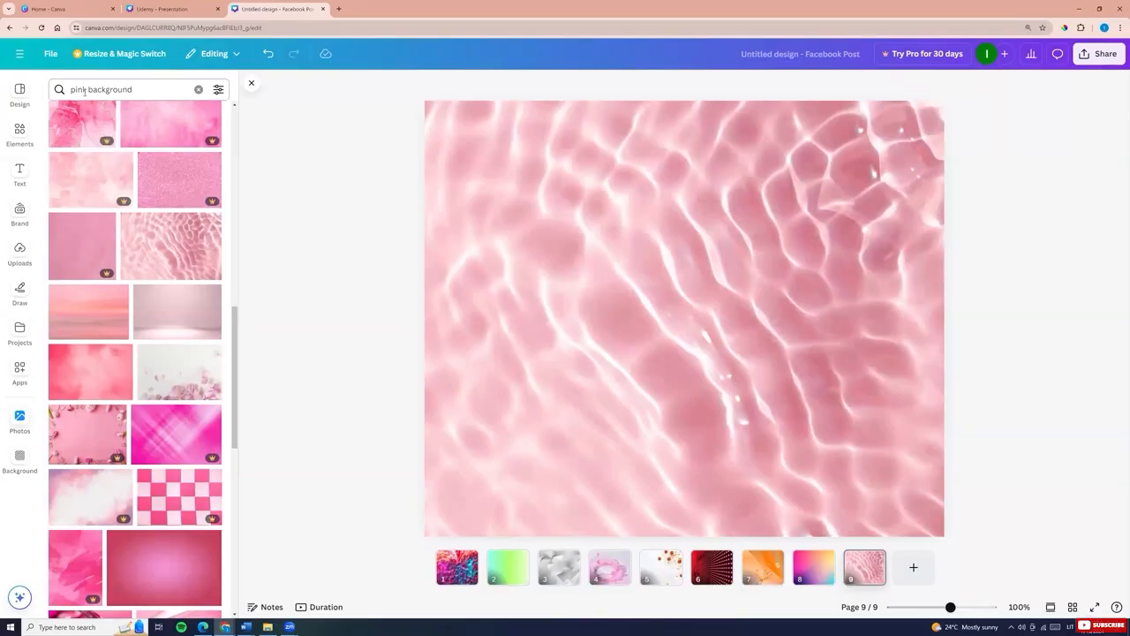
Search photos for white background and set a plain white photo as the page background
{"action": "left_click_drag", "start_coordinate": [86, 90], "coordinate": [46, 86]}
{"action": "type", "text": "white"}
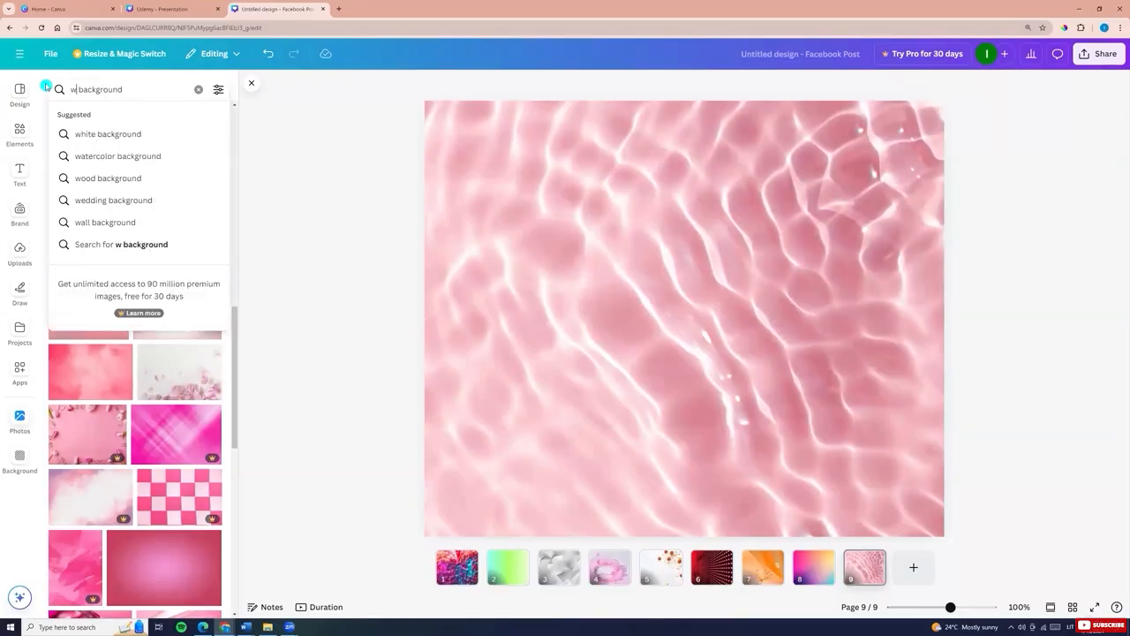
{"action": "key", "text": "Return"}
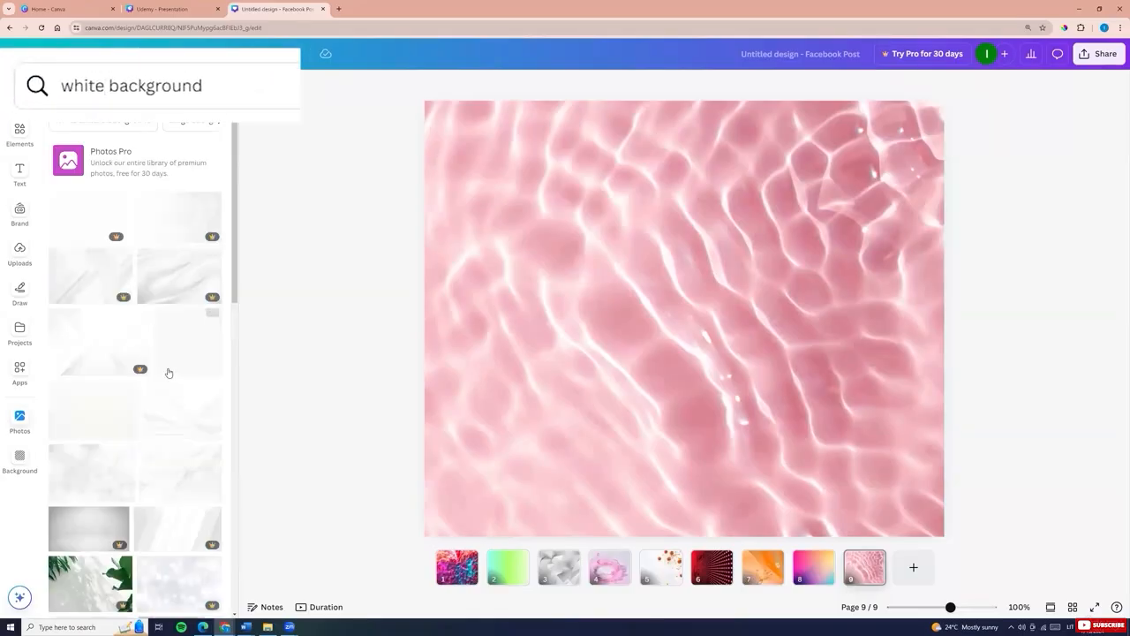
{"action": "left_click", "coordinate": [174, 412]}
{"action": "right_click", "coordinate": [611, 410]}
{"action": "left_click", "coordinate": [649, 553]}
Add a new page and set the white crumpled fabric photo as its background
{"action": "left_click", "coordinate": [920, 573]}
{"action": "scroll", "coordinate": [180, 380], "scroll_direction": "down", "scroll_amount": 6}
{"action": "left_click", "coordinate": [180, 366]}
{"action": "right_click", "coordinate": [580, 385]}
{"action": "left_click", "coordinate": [631, 553]}
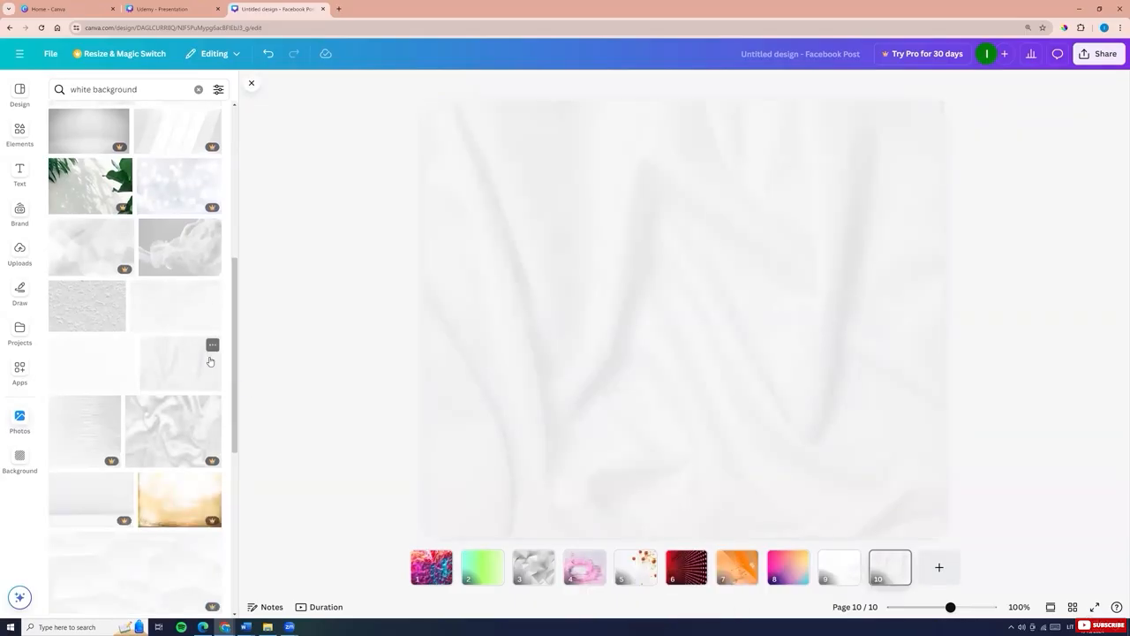
Set the white podium photo with curved panels as the page background
{"action": "scroll", "coordinate": [213, 345], "scroll_direction": "down", "scroll_amount": 3}
{"action": "left_click", "coordinate": [80, 433]}
{"action": "right_click", "coordinate": [560, 272]}
{"action": "left_click", "coordinate": [610, 552]}
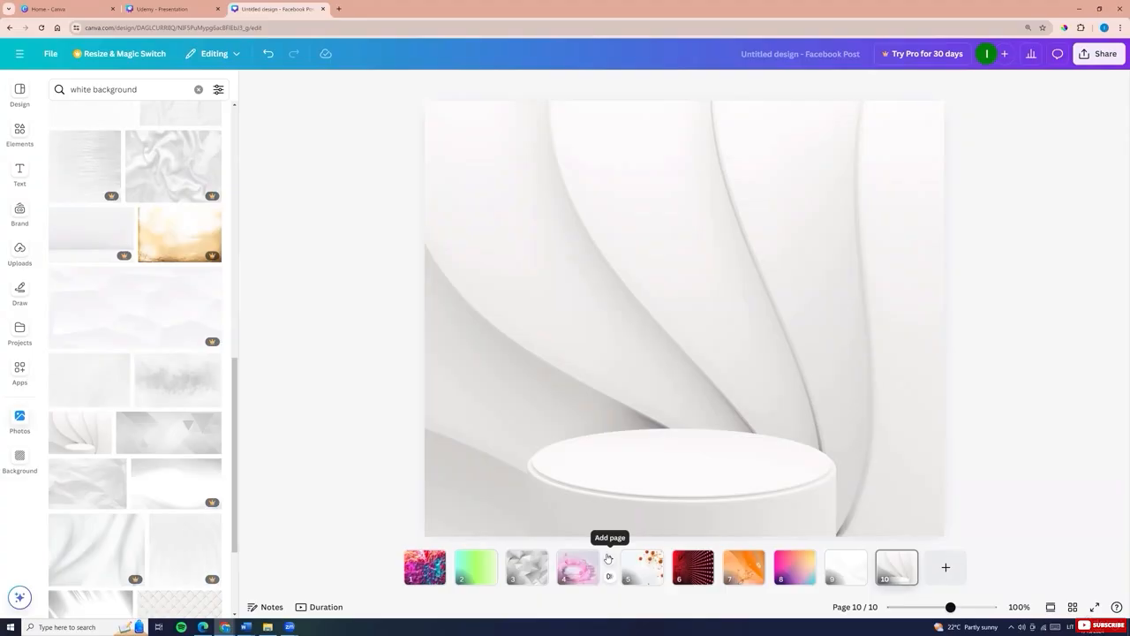
Star the podium photo and open it from the Starred folder in Projects
{"action": "left_click", "coordinate": [102, 420]}
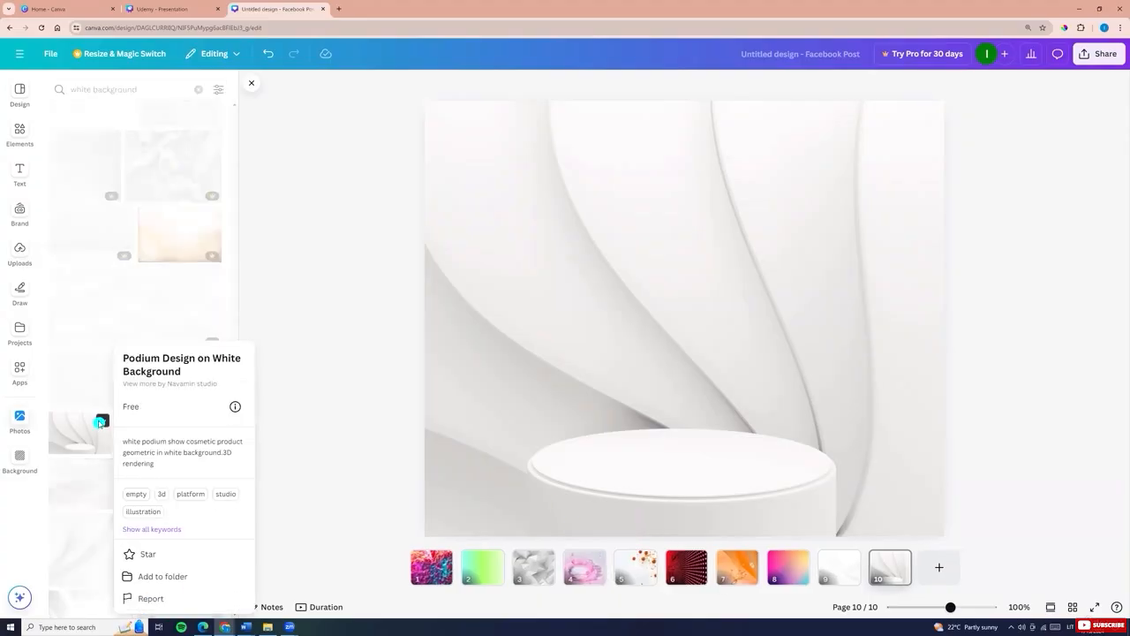
{"action": "left_click", "coordinate": [142, 555]}
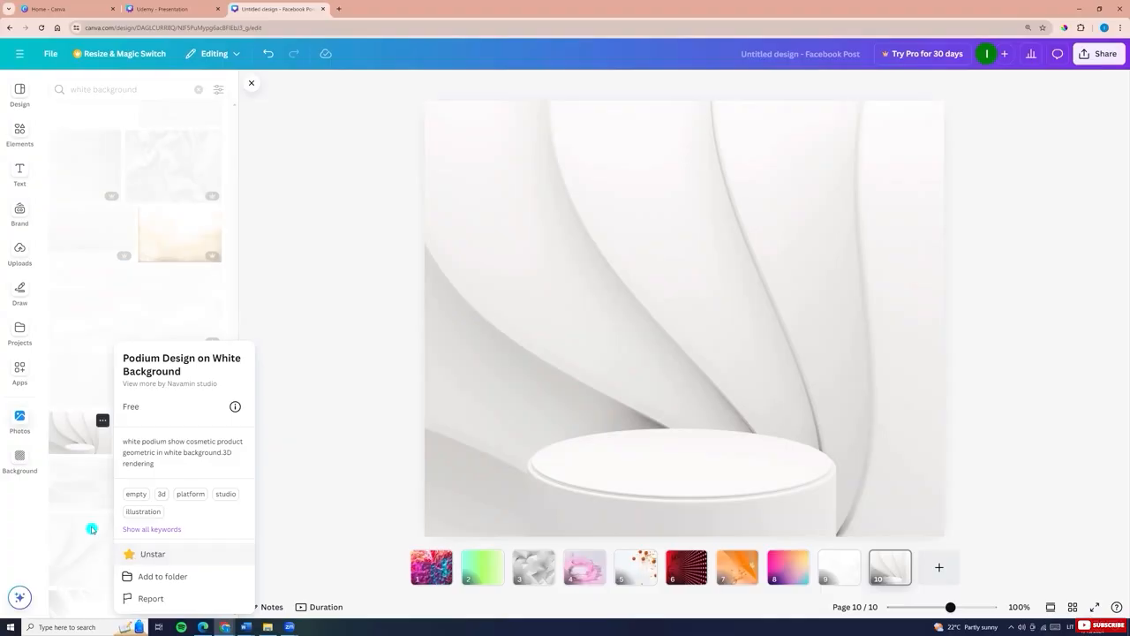
{"action": "left_click", "coordinate": [14, 329]}
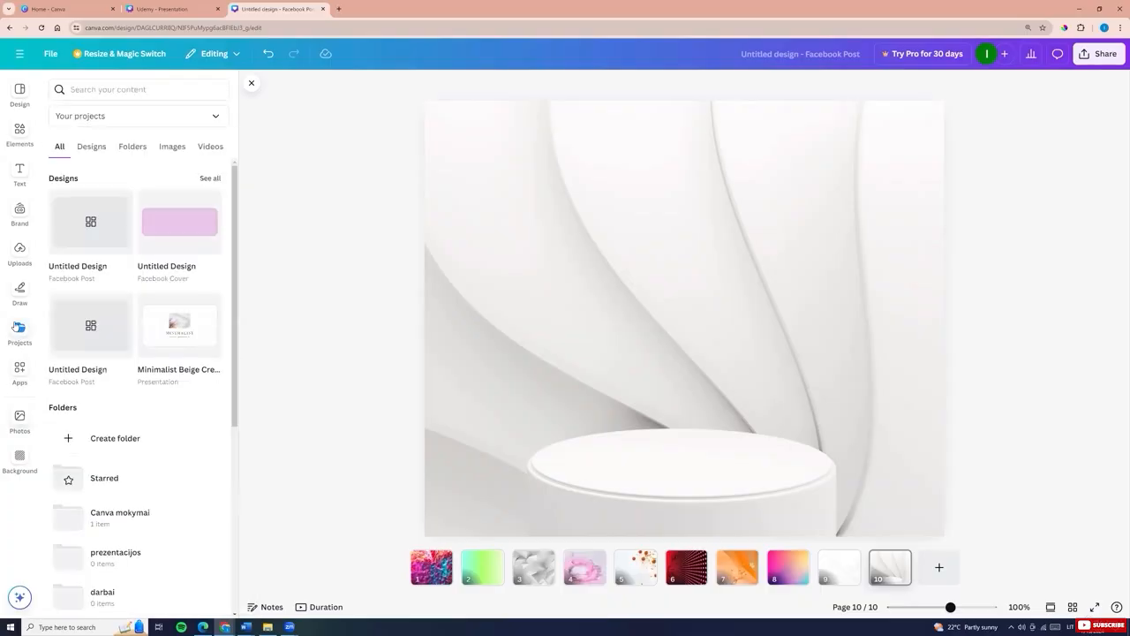
{"action": "left_click", "coordinate": [76, 482]}
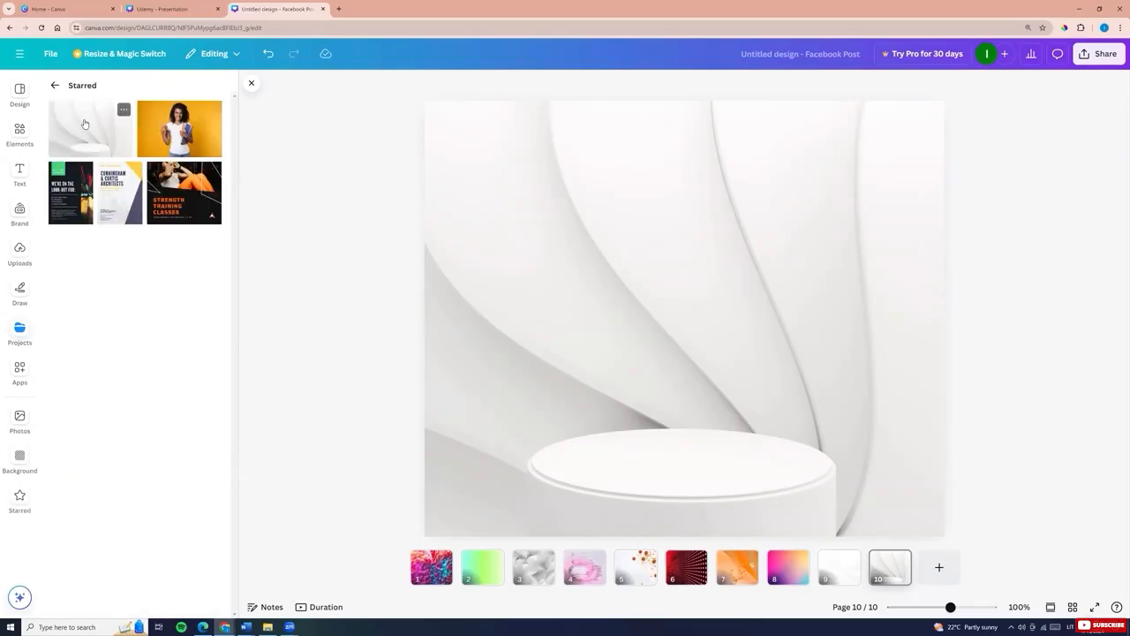
{"action": "left_click", "coordinate": [83, 124]}
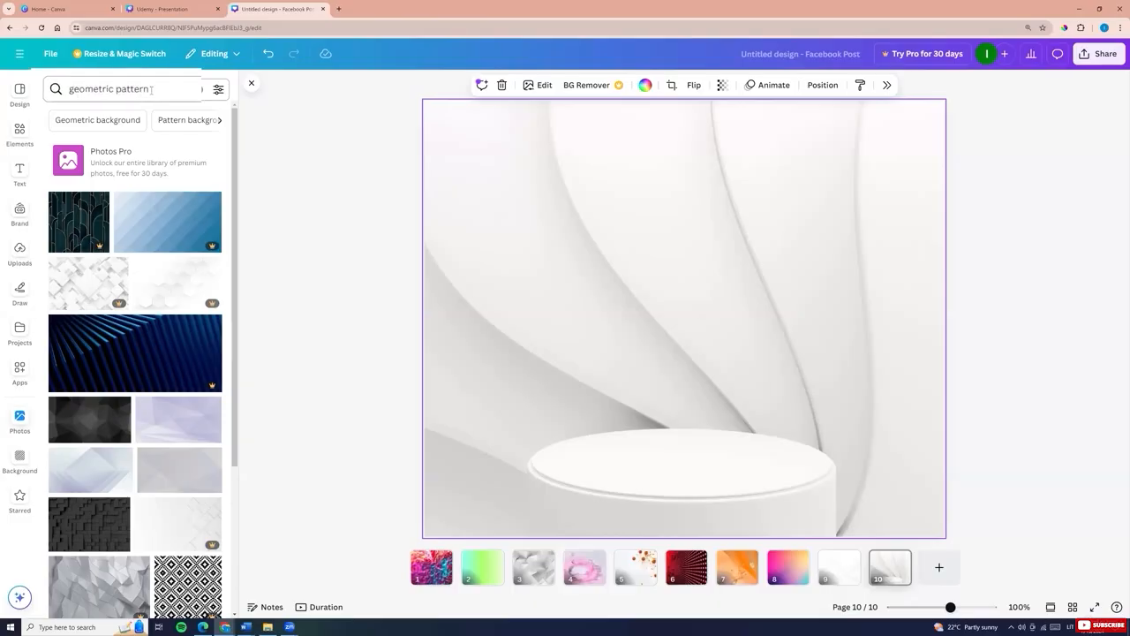
Search photos for geometric pattern and set the lilac angular photo as the page background
{"action": "scroll", "coordinate": [133, 371], "scroll_direction": "down", "scroll_amount": 2}
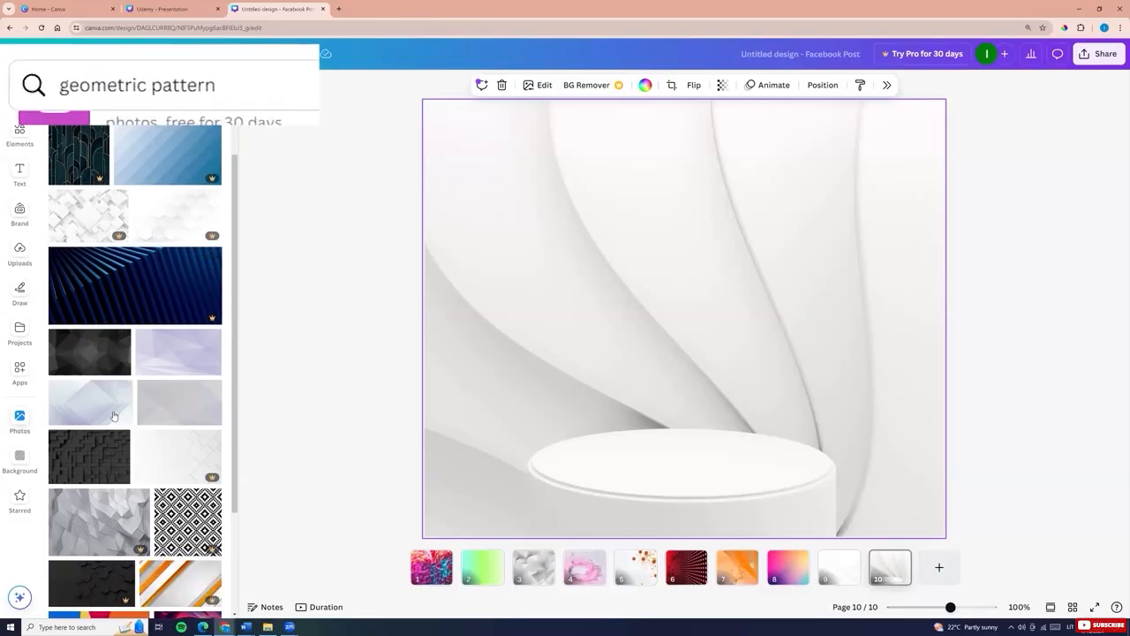
{"action": "left_click", "coordinate": [80, 293]}
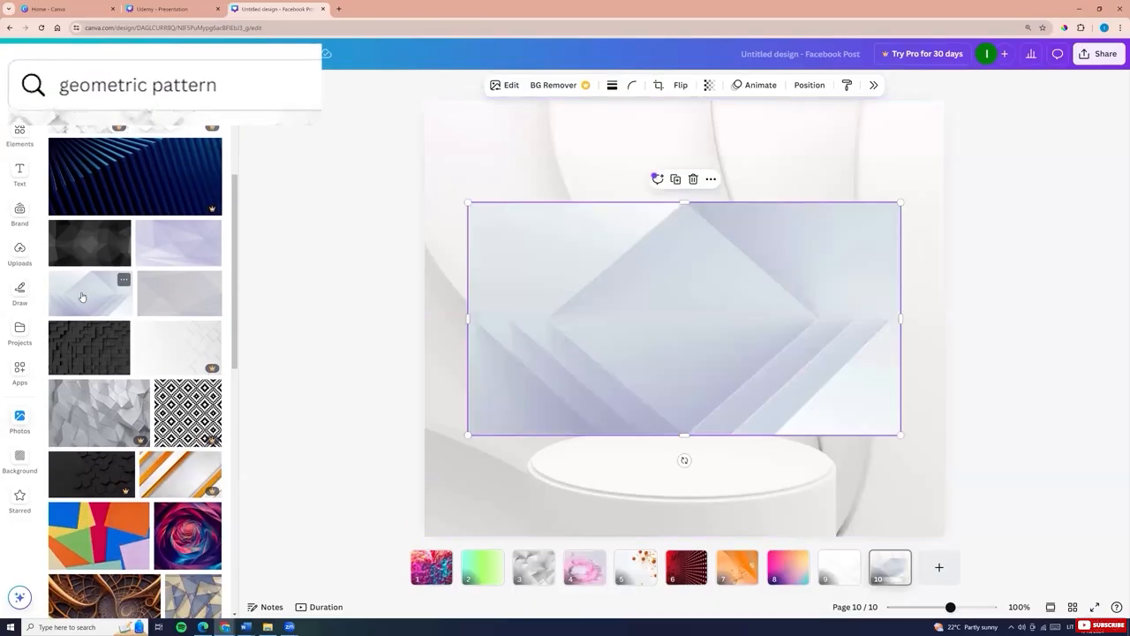
{"action": "right_click", "coordinate": [574, 326]}
{"action": "left_click", "coordinate": [626, 553]}
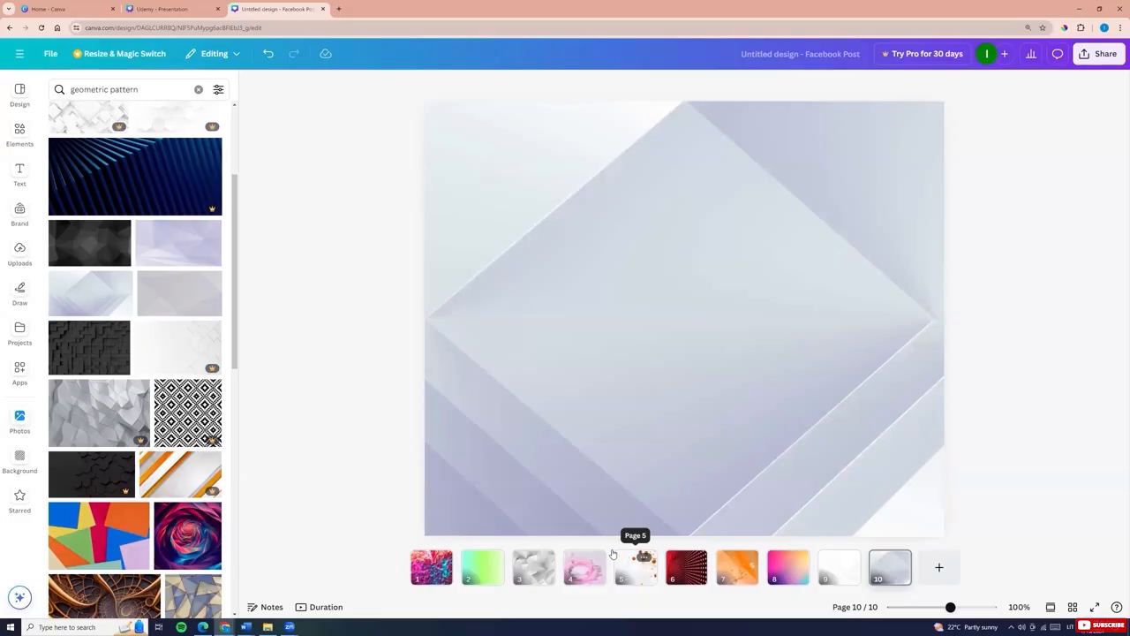
Reposition the lilac background image within the page crop
{"action": "double_click", "coordinate": [540, 288]}
{"action": "left_click_drag", "start_coordinate": [540, 288], "coordinate": [362, 220]}
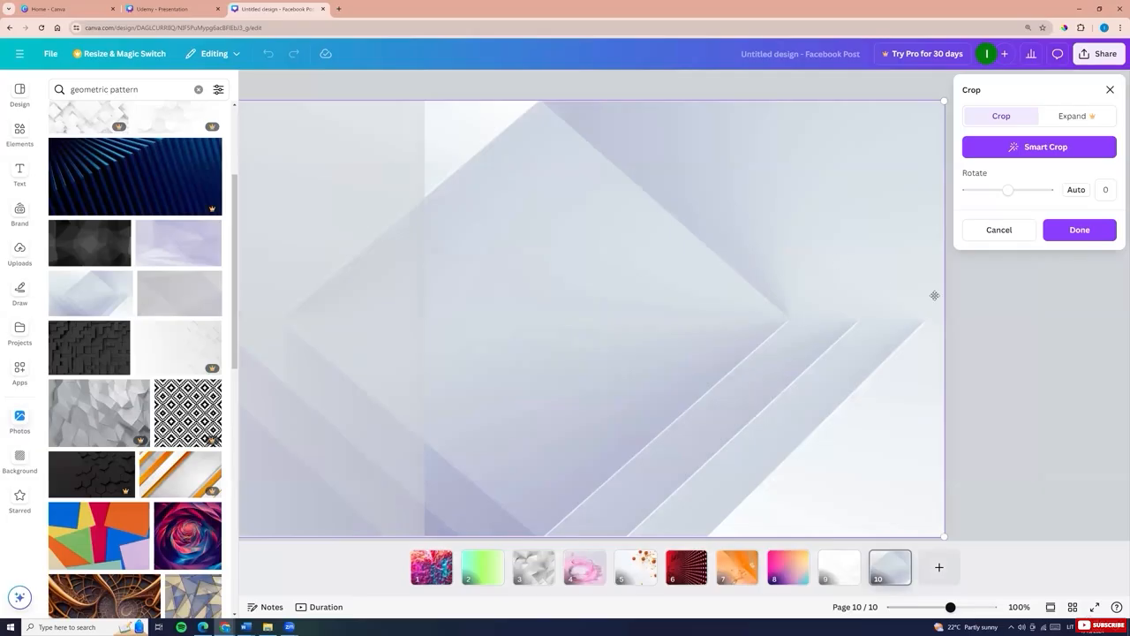
{"action": "left_click", "coordinate": [1035, 398]}
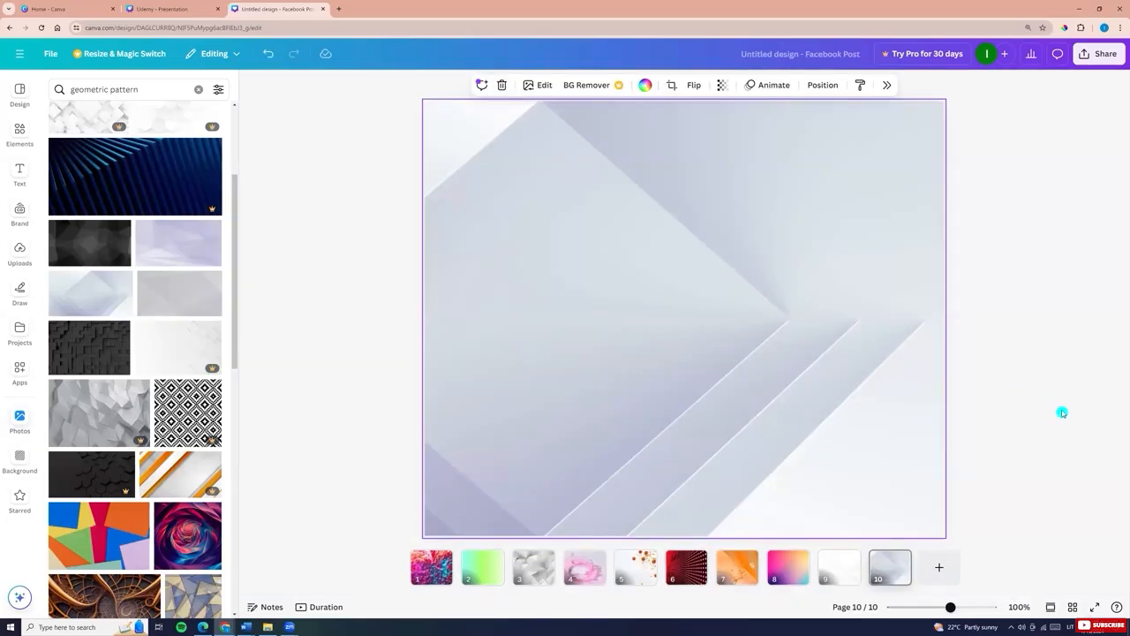
Try the multicoloured paper photo, then set the purple pixel-grid photo as the page background
{"action": "scroll", "coordinate": [206, 440], "scroll_direction": "down", "scroll_amount": 3}
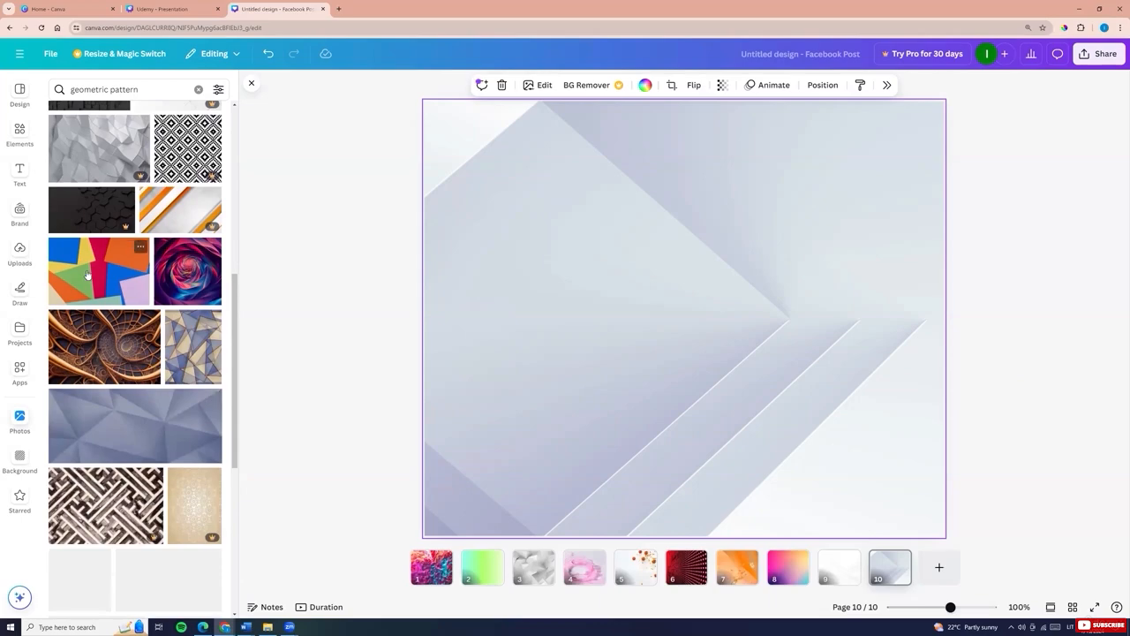
{"action": "left_click", "coordinate": [89, 281]}
{"action": "right_click", "coordinate": [582, 324]}
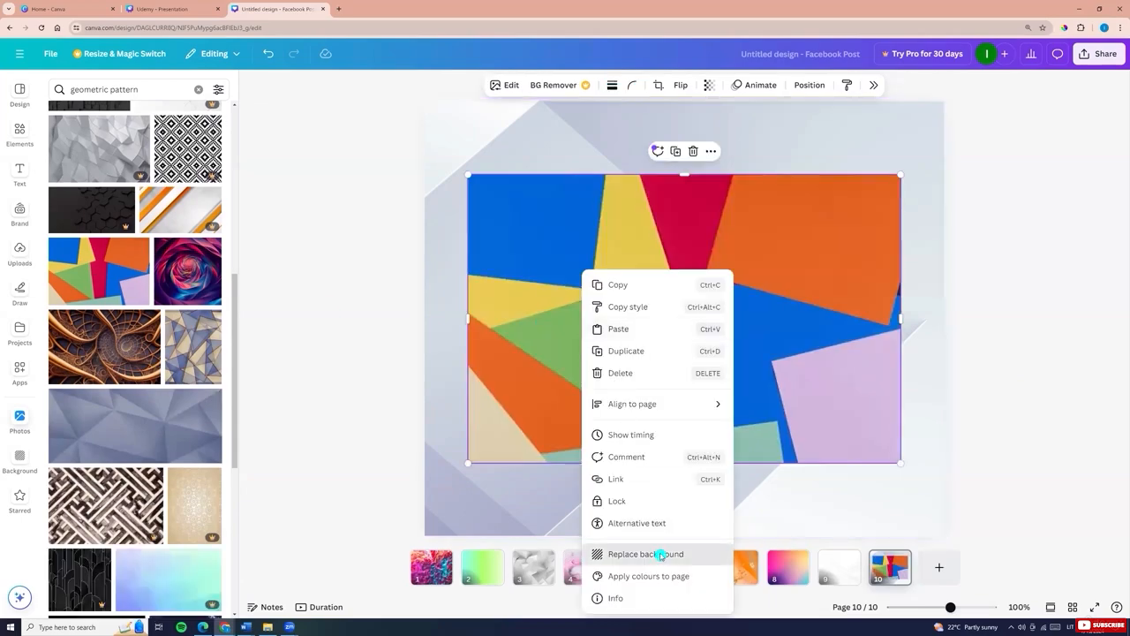
{"action": "left_click", "coordinate": [658, 553]}
{"action": "scroll", "coordinate": [132, 397], "scroll_direction": "down", "scroll_amount": 5}
{"action": "left_click", "coordinate": [135, 294]}
{"action": "right_click", "coordinate": [621, 269]}
{"action": "left_click", "coordinate": [671, 552]}
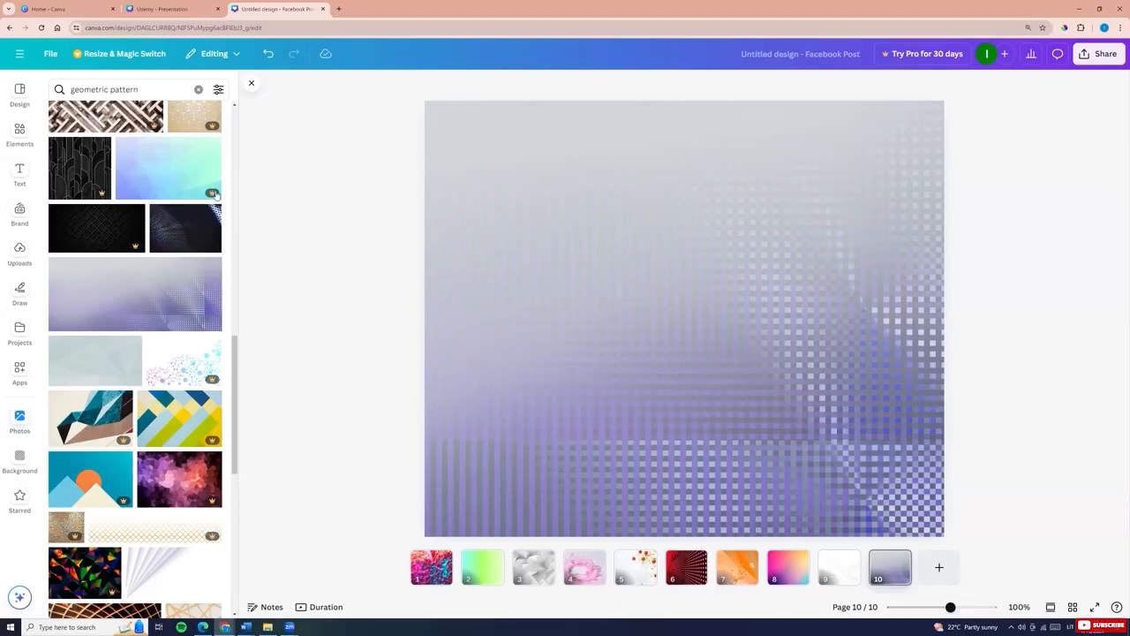
Search photos for flat lay and set the coffee, notebook and laptop desk photo as background
{"action": "left_click", "coordinate": [97, 90]}
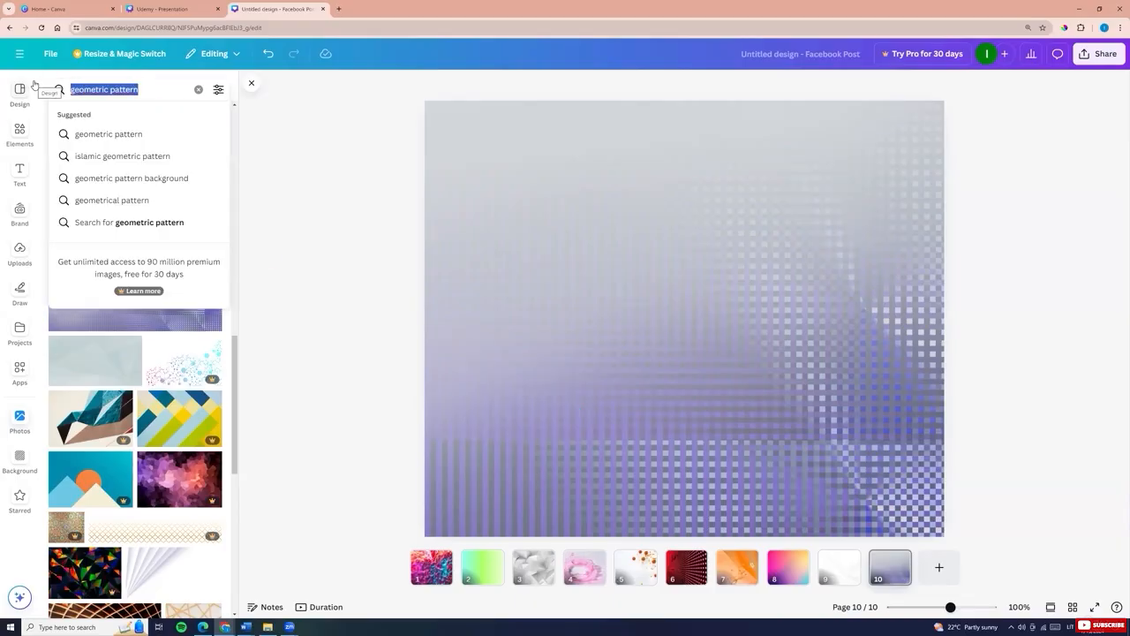
{"action": "type", "text": "flat lay"}
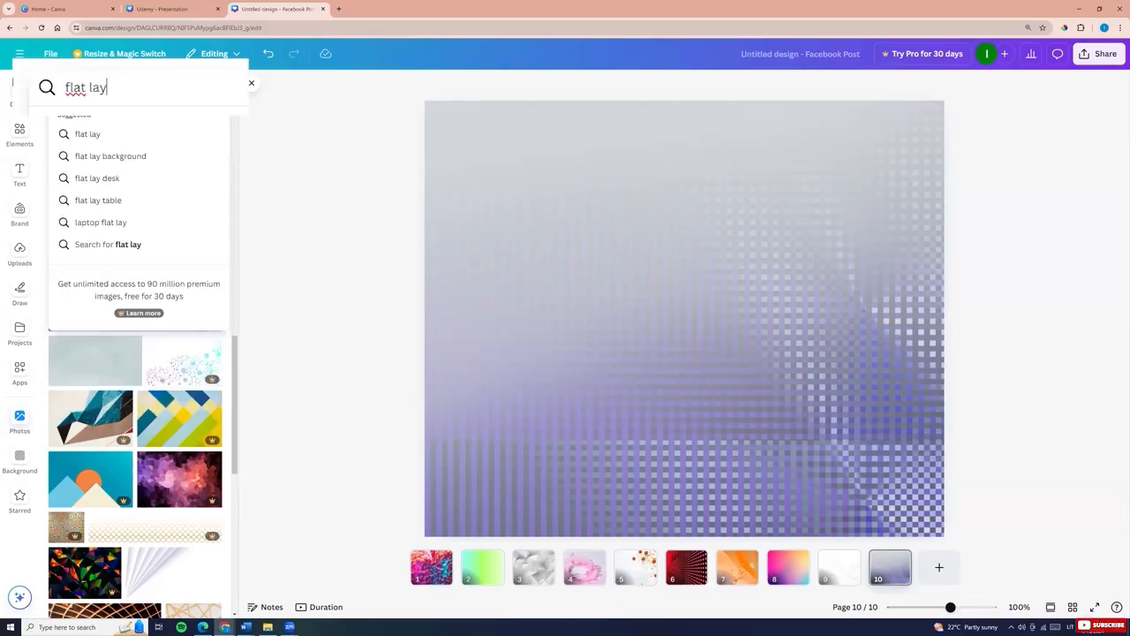
{"action": "key", "text": "Return"}
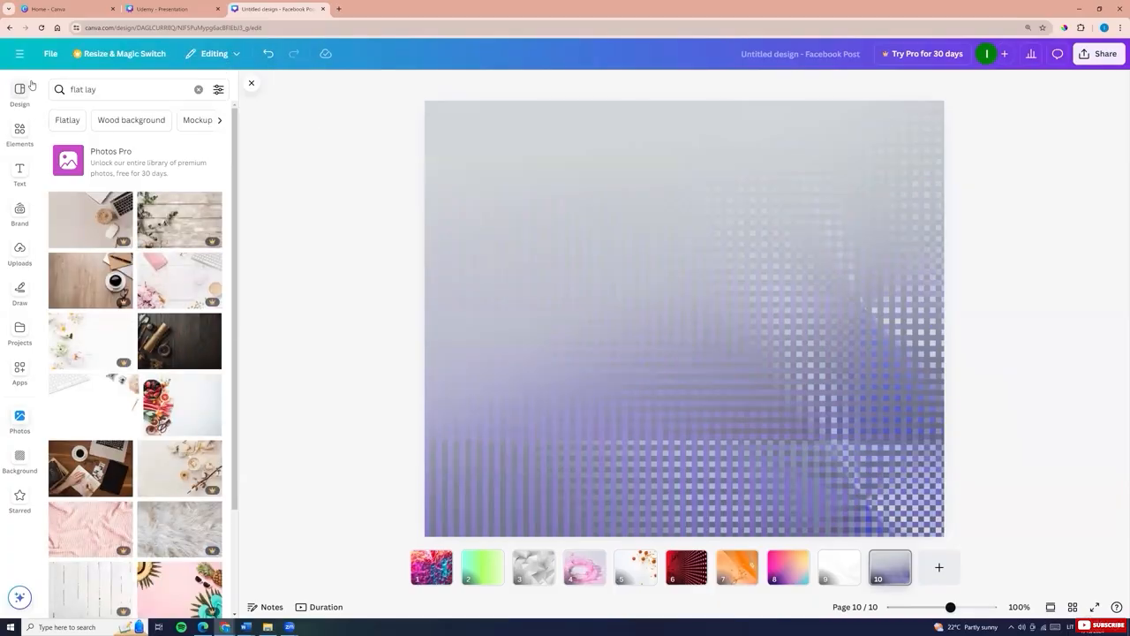
{"action": "left_click", "coordinate": [99, 468]}
{"action": "right_click", "coordinate": [580, 270]}
{"action": "left_click", "coordinate": [610, 554]}
Try two more flat lay photos as page background, ending with the watercolour paints image
{"action": "scroll", "coordinate": [159, 397], "scroll_direction": "down", "scroll_amount": 5}
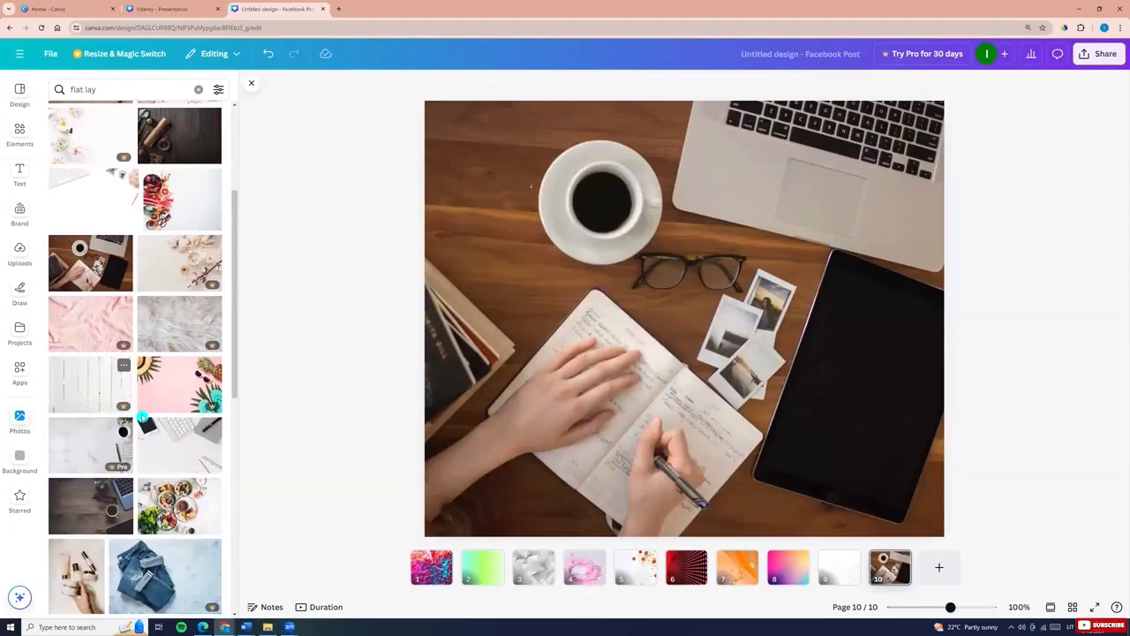
{"action": "left_click", "coordinate": [92, 233]}
{"action": "right_click", "coordinate": [517, 233]}
{"action": "left_click", "coordinate": [574, 516]}
{"action": "scroll", "coordinate": [161, 378], "scroll_direction": "down", "scroll_amount": 3}
{"action": "left_click", "coordinate": [176, 415]}
{"action": "right_click", "coordinate": [586, 368]}
{"action": "left_click", "coordinate": [609, 554]}
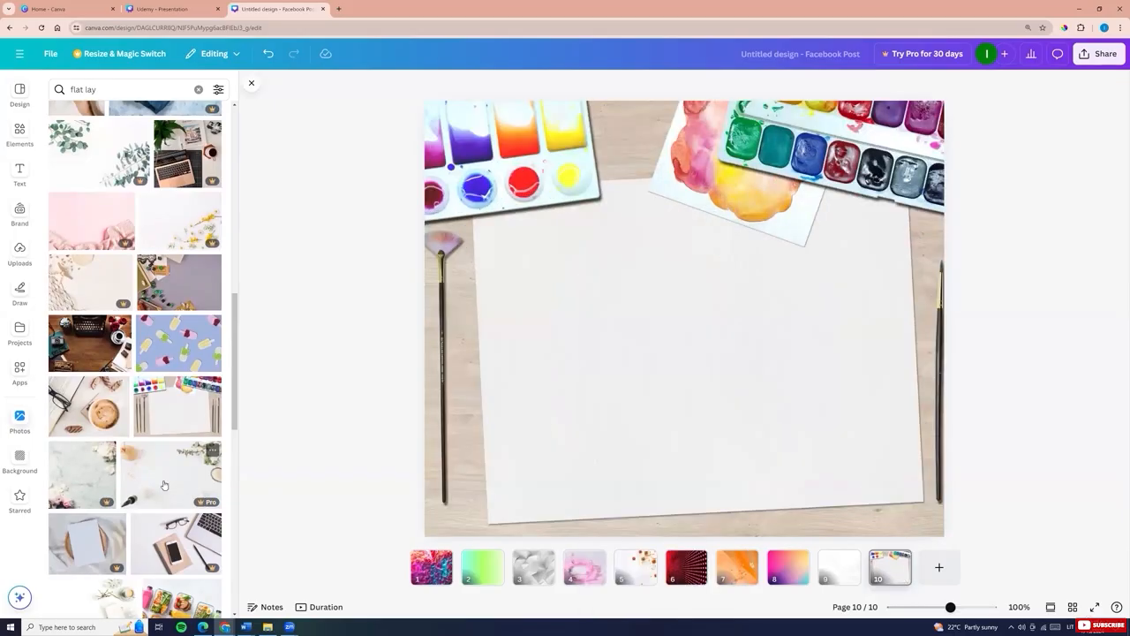
{"action": "scroll", "coordinate": [92, 421], "scroll_direction": "down", "scroll_amount": 5}
{"action": "scroll", "coordinate": [93, 421], "scroll_direction": "down", "scroll_amount": 5}
{"action": "left_click", "coordinate": [106, 424]}
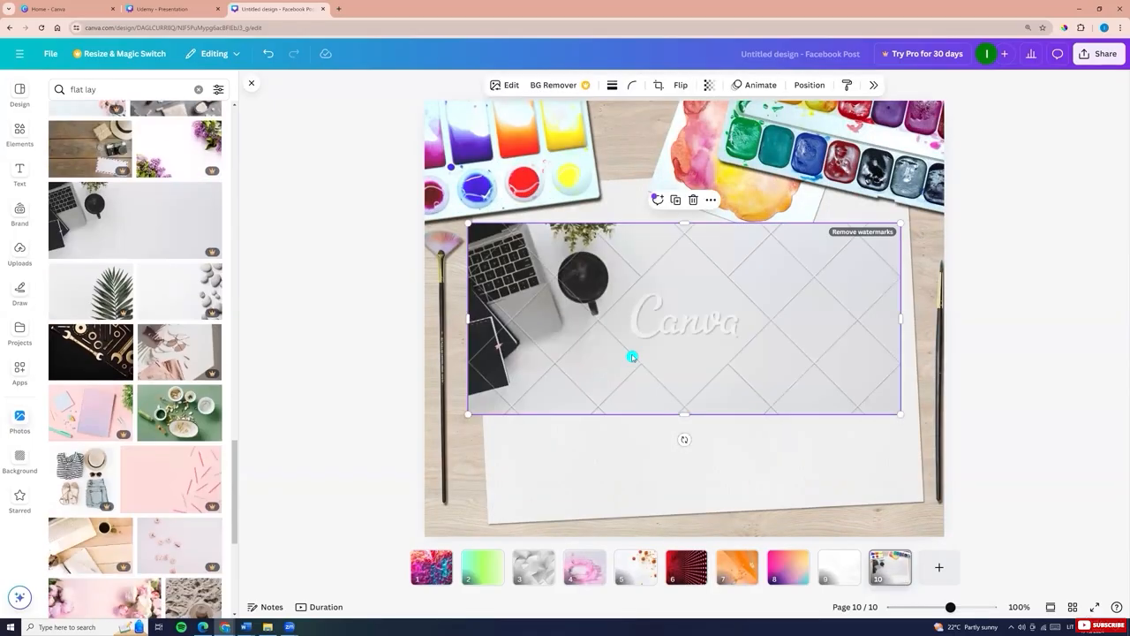
{"action": "scroll", "coordinate": [114, 429], "scroll_direction": "down", "scroll_amount": 5}
{"action": "scroll", "coordinate": [114, 429], "scroll_direction": "down", "scroll_amount": 10}
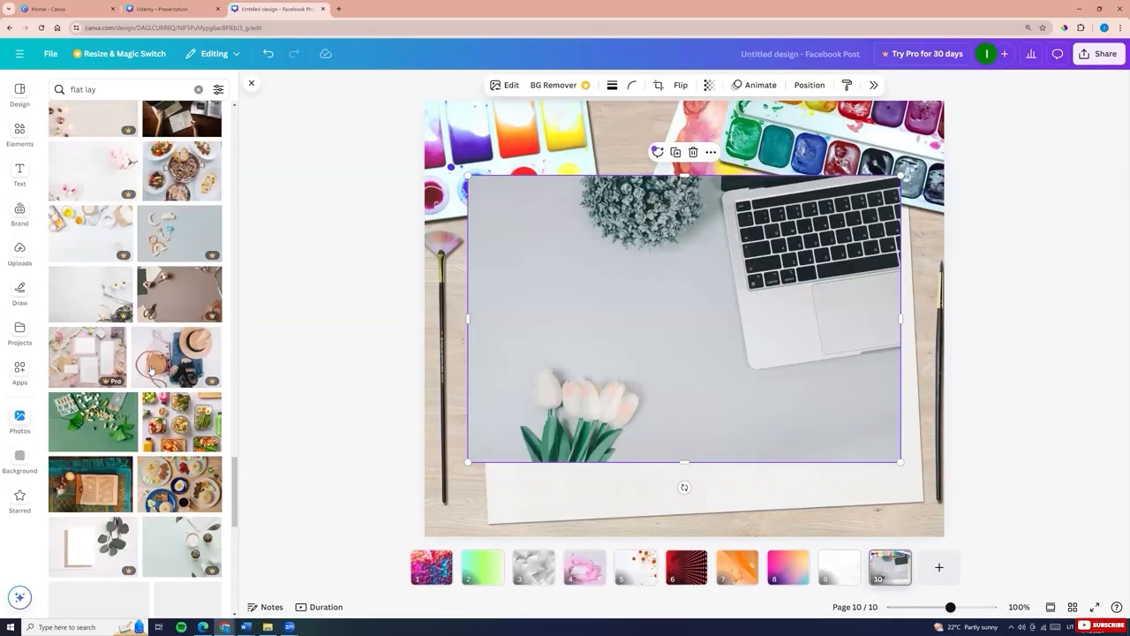
{"action": "key", "text": "Delete"}
Set the black-and-white diary and laptop photo as the page background
{"action": "left_click", "coordinate": [105, 227]}
{"action": "right_click", "coordinate": [588, 366]}
{"action": "left_click", "coordinate": [613, 555]}
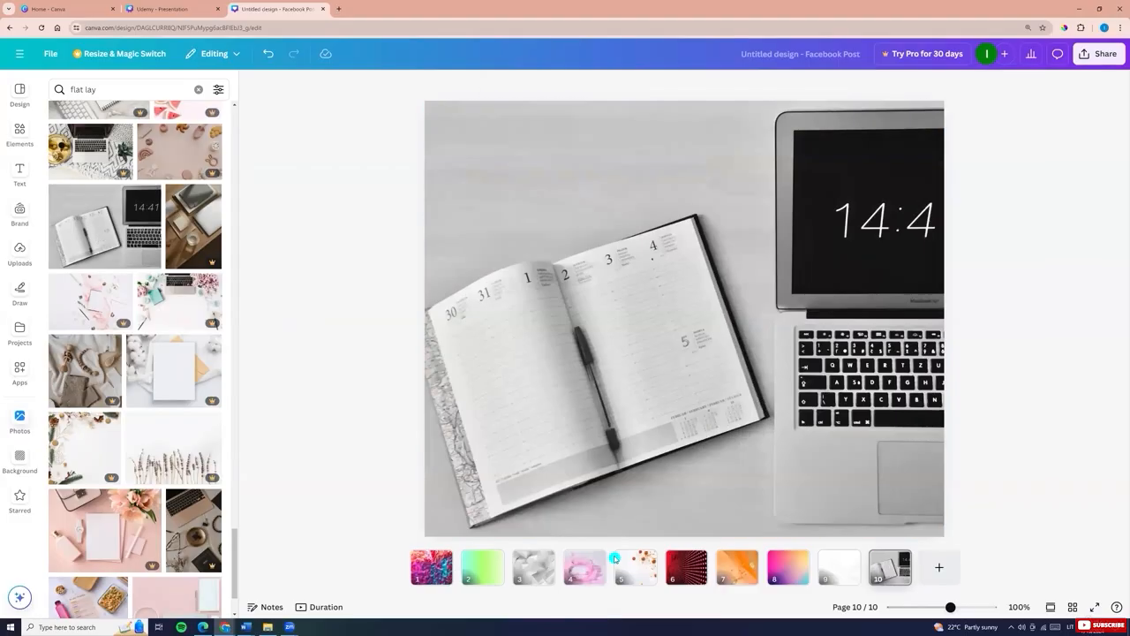
Search photos for copy space and set the white desk photo with mug as background
{"action": "left_click", "coordinate": [121, 88]}
{"action": "key", "text": "BackSpace"}
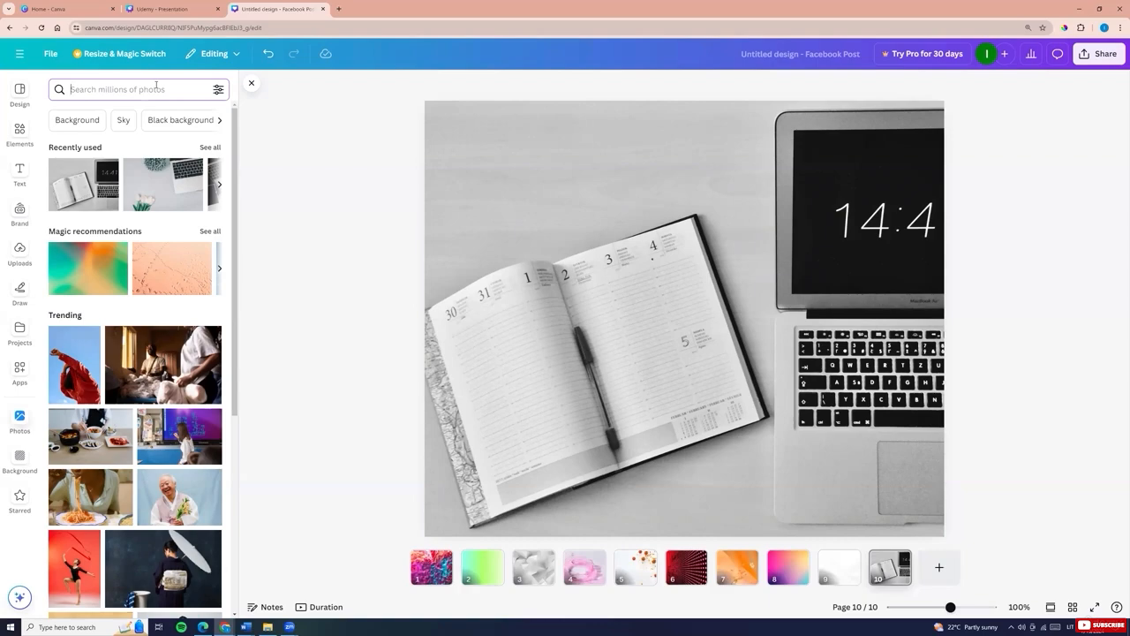
{"action": "type", "text": "copy space"}
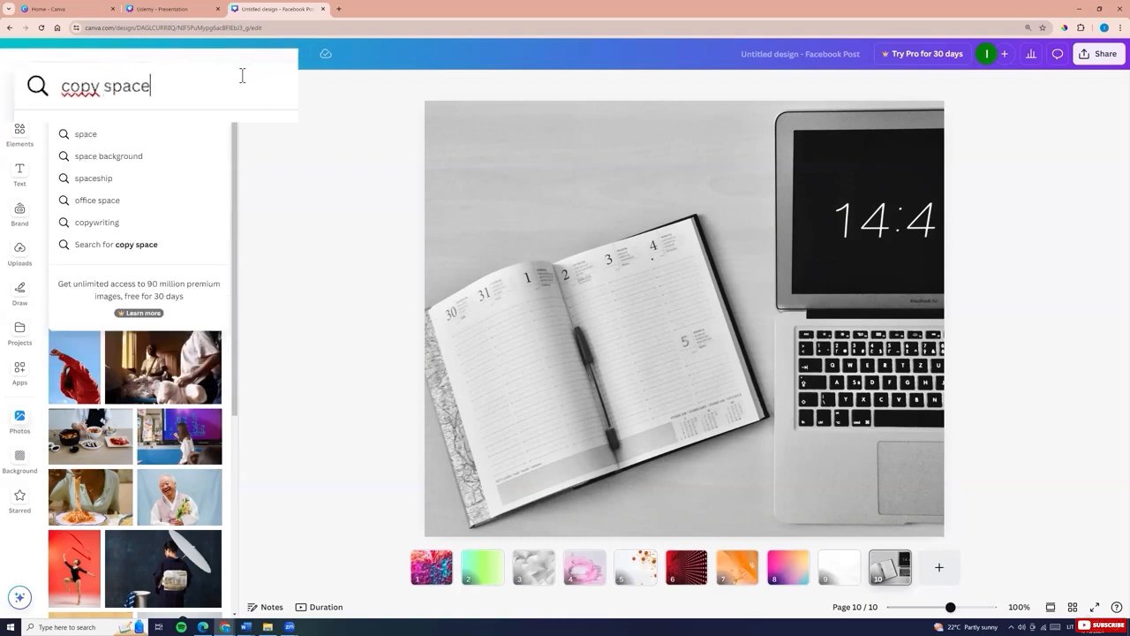
{"action": "key", "text": "Return"}
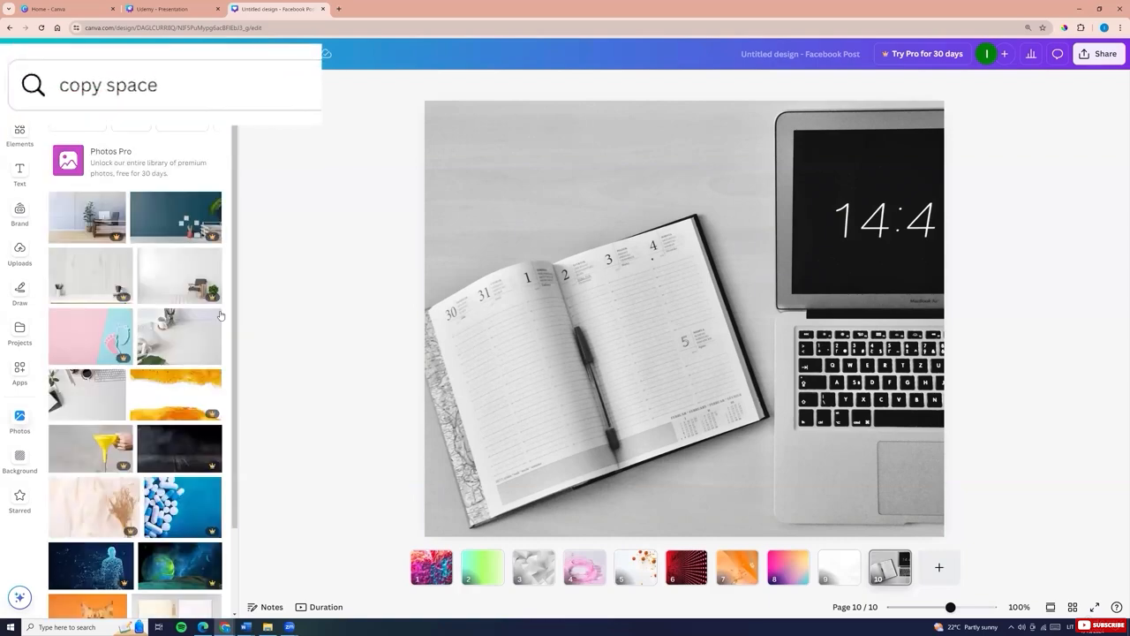
{"action": "left_click", "coordinate": [180, 343]}
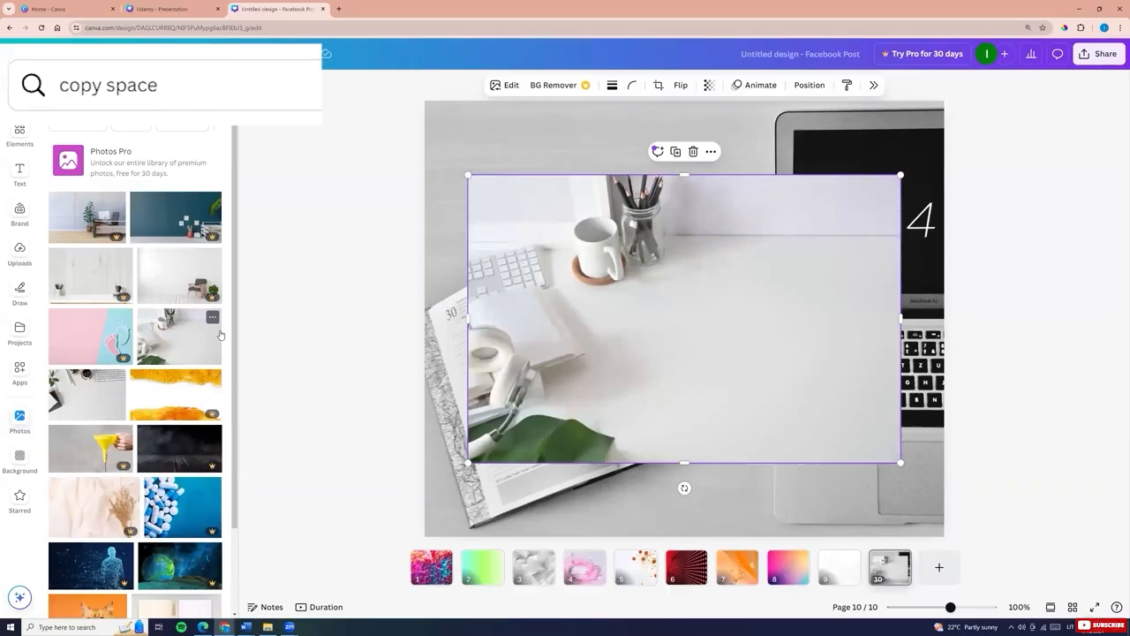
{"action": "right_click", "coordinate": [619, 308]}
{"action": "left_click", "coordinate": [684, 553]}
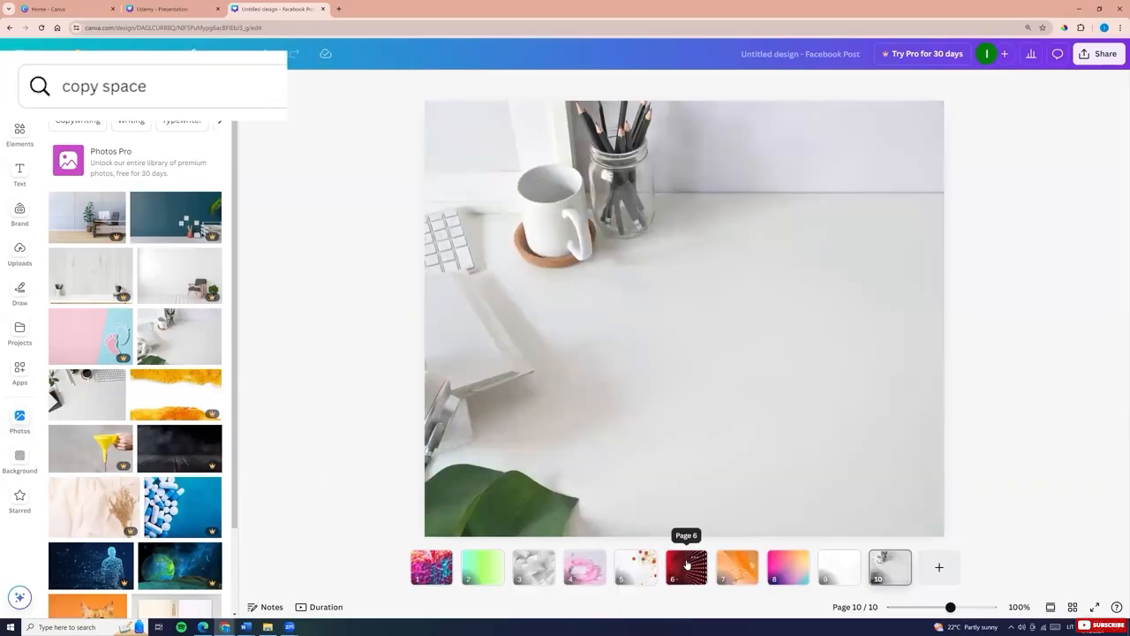
Set the peach photo with hair clip and dried grass as the page background
{"action": "scroll", "coordinate": [89, 281], "scroll_direction": "down", "scroll_amount": 2}
{"action": "scroll", "coordinate": [139, 445], "scroll_direction": "down", "scroll_amount": 5}
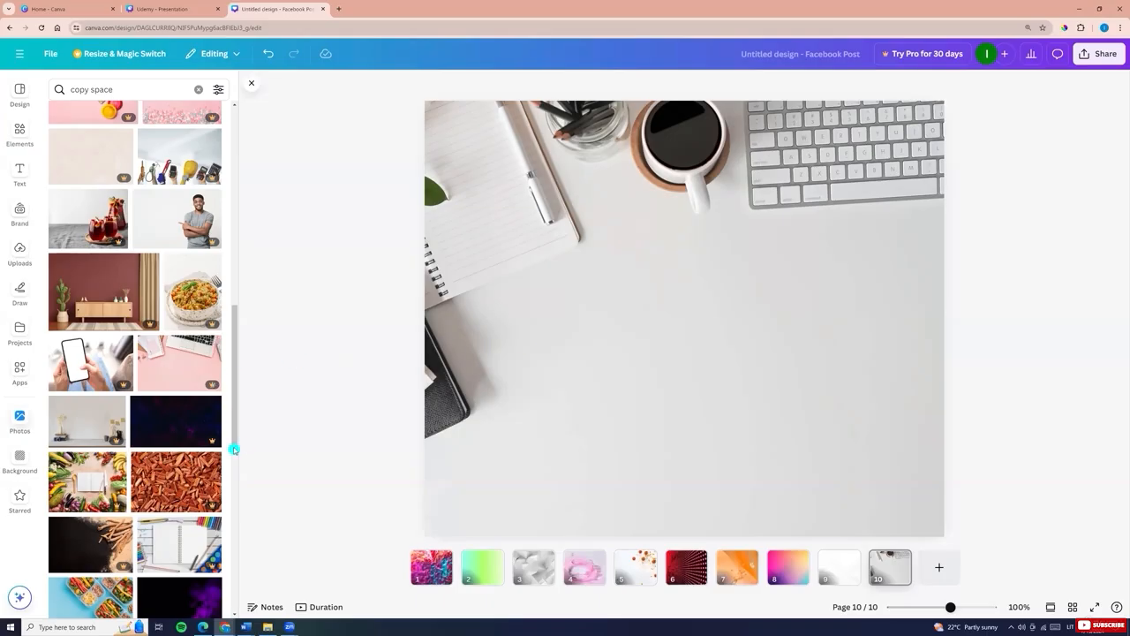
{"action": "scroll", "coordinate": [234, 446], "scroll_direction": "down", "scroll_amount": 5}
{"action": "left_click", "coordinate": [181, 309]}
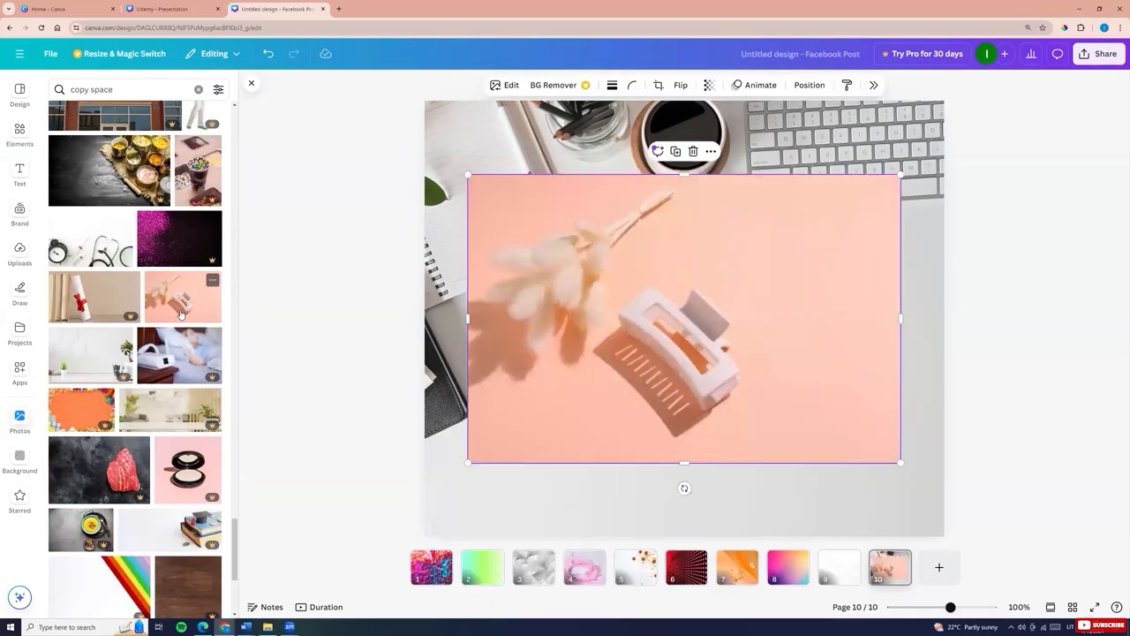
{"action": "right_click", "coordinate": [595, 334]}
{"action": "left_click", "coordinate": [665, 556]}
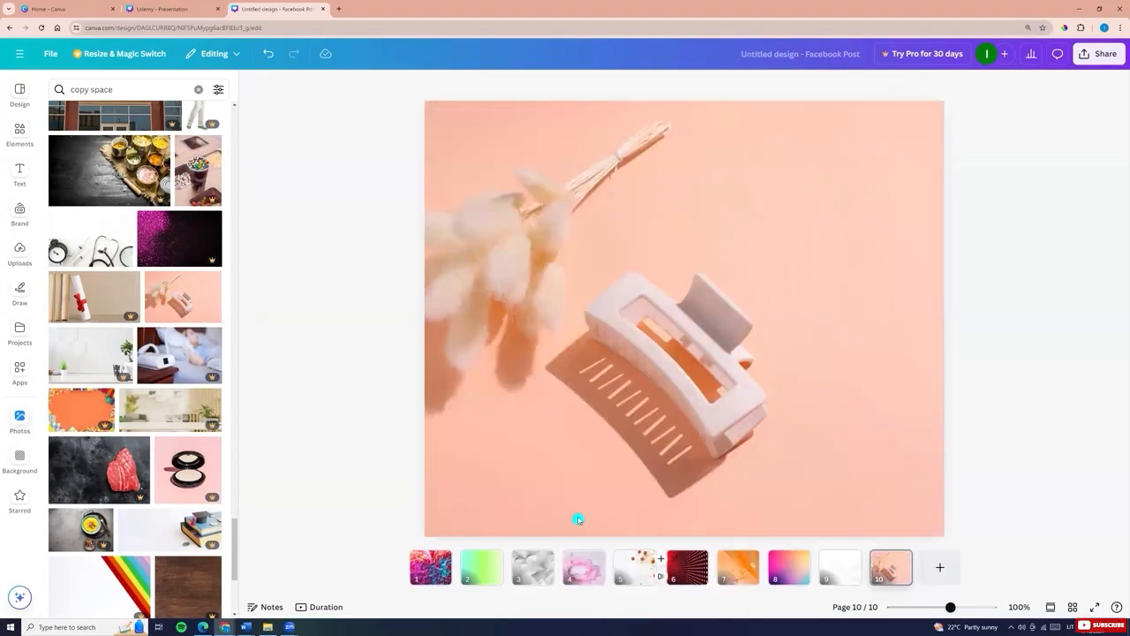
Set the doctor on blue backdrop photo as the page background and reposition it so the doctor sits further left
{"action": "scroll", "coordinate": [152, 427], "scroll_direction": "down", "scroll_amount": 5}
{"action": "left_click", "coordinate": [173, 422]}
{"action": "right_click", "coordinate": [615, 401]}
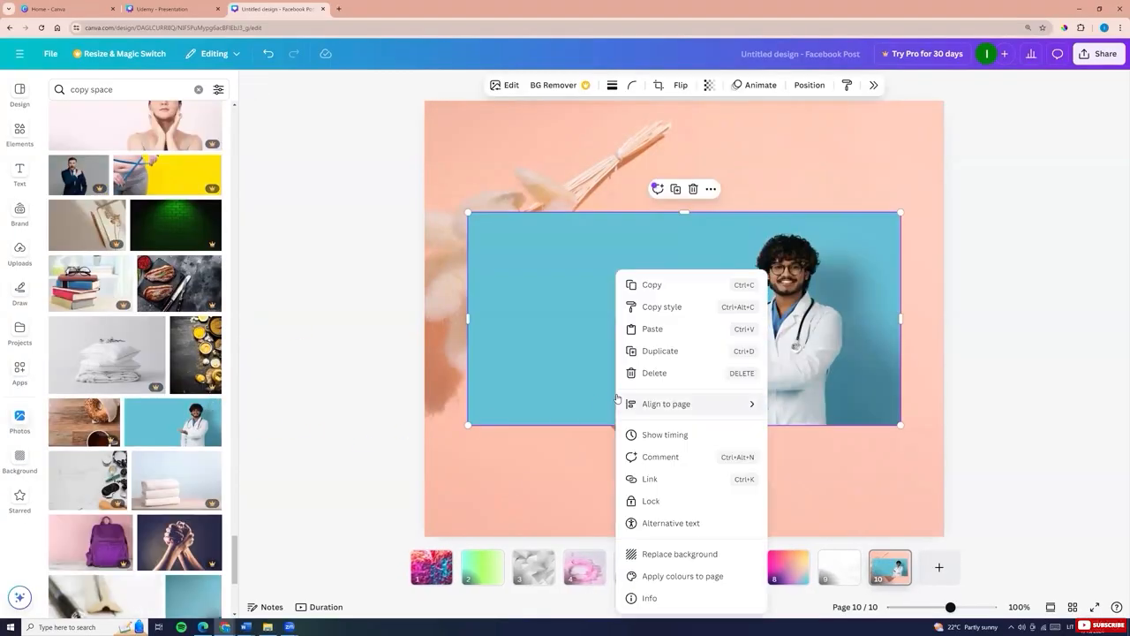
{"action": "left_click", "coordinate": [680, 553]}
{"action": "double_click", "coordinate": [726, 423]}
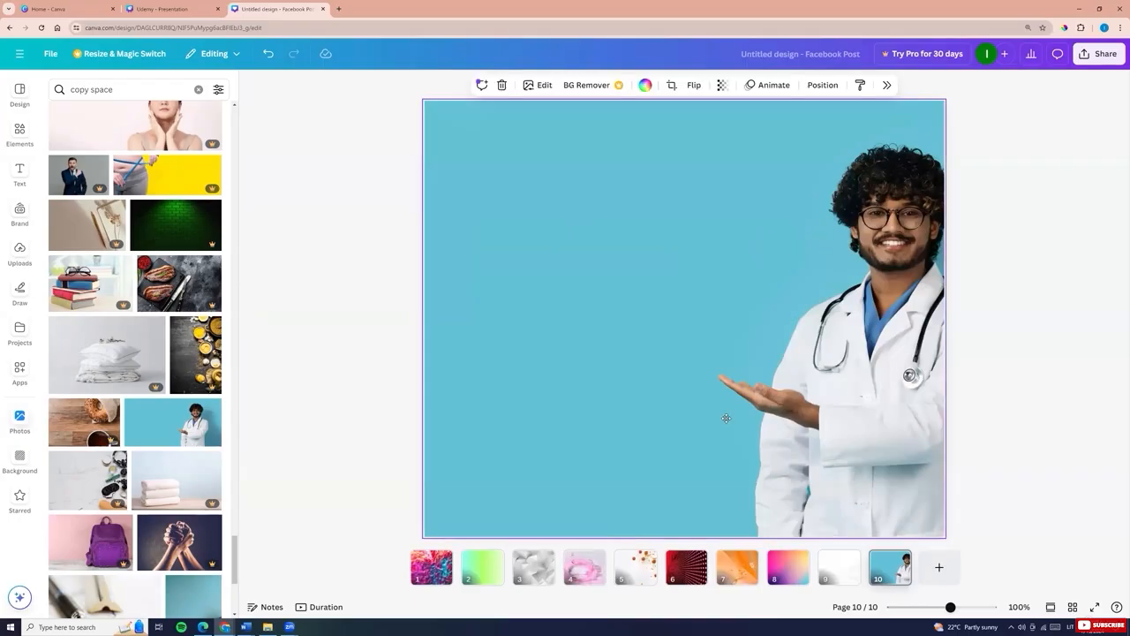
{"action": "left_click_drag", "start_coordinate": [726, 414], "coordinate": [663, 411]}
{"action": "left_click", "coordinate": [1093, 307]}
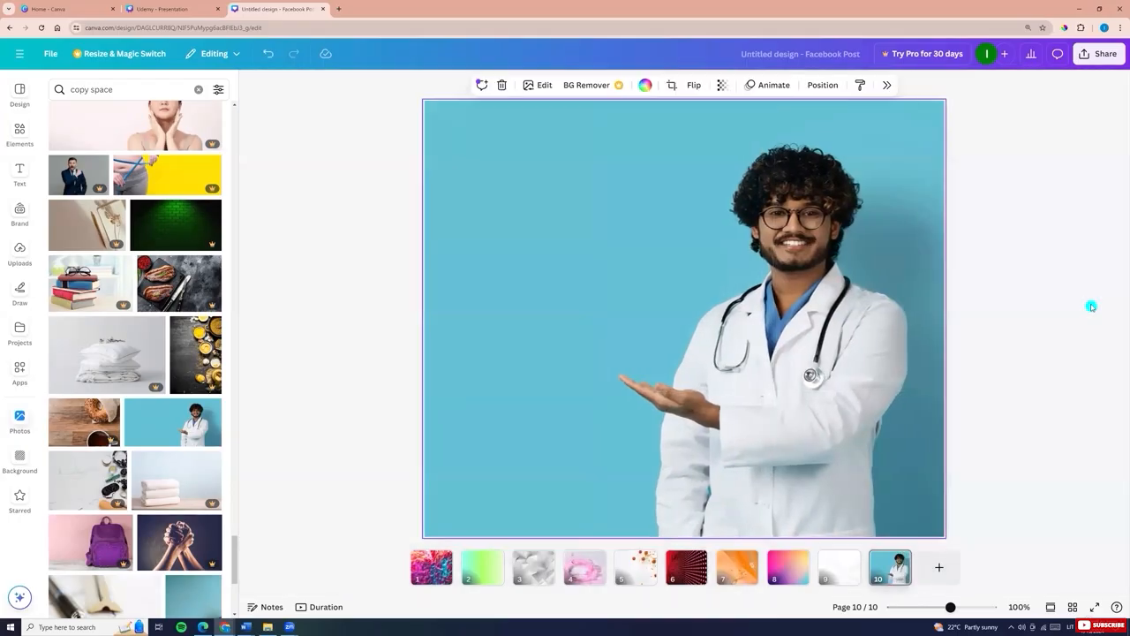
Replace the page background with the desk calendar photo on grass
{"action": "scroll", "coordinate": [163, 464], "scroll_direction": "down", "scroll_amount": 5}
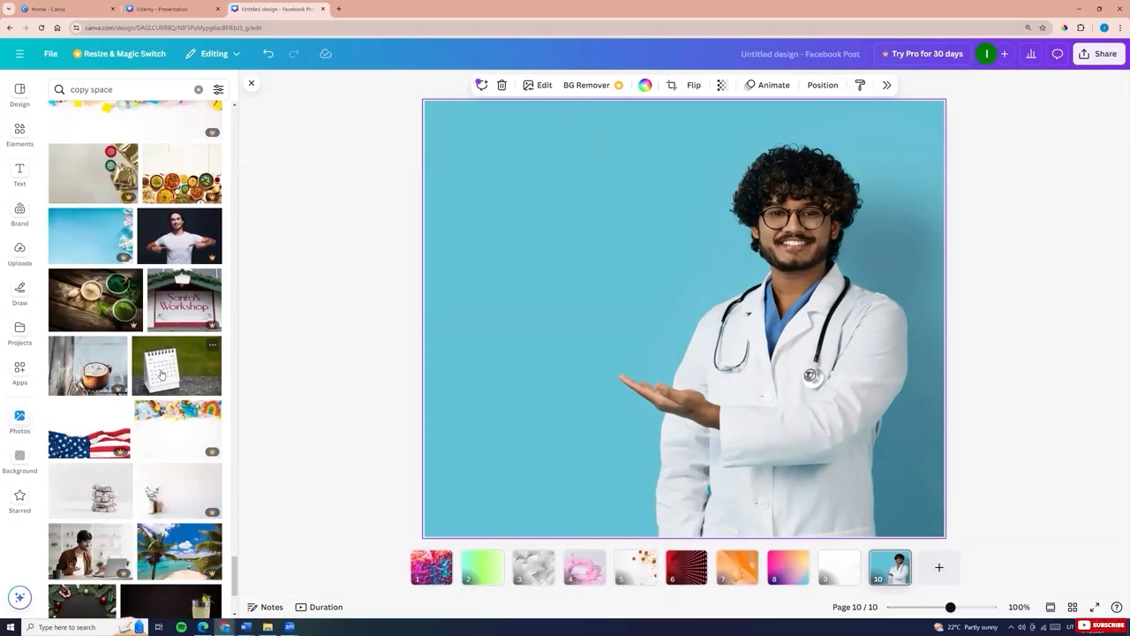
{"action": "left_click", "coordinate": [177, 365]}
{"action": "right_click", "coordinate": [580, 371]}
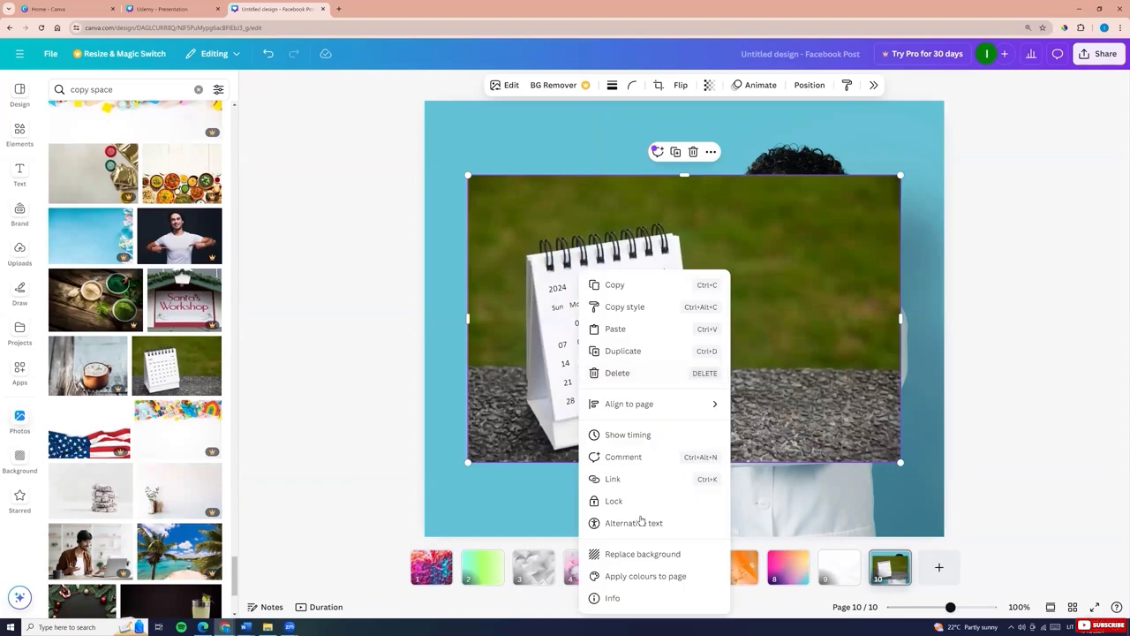
{"action": "left_click", "coordinate": [644, 553]}
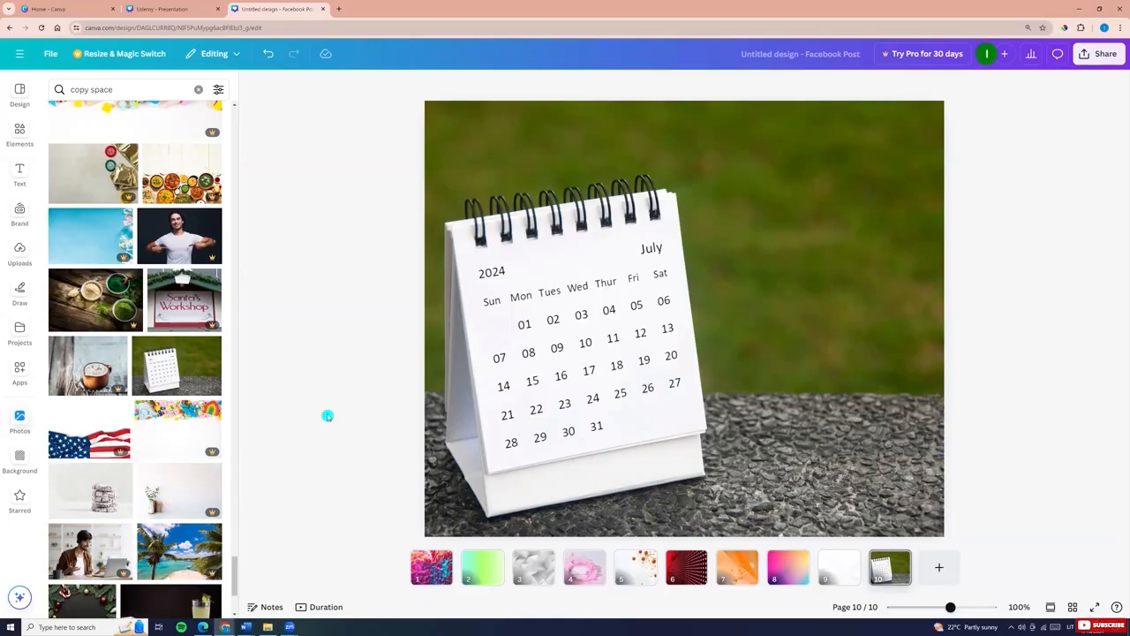
Go through the pages one by one to review each background design
{"action": "left_click", "coordinate": [427, 575]}
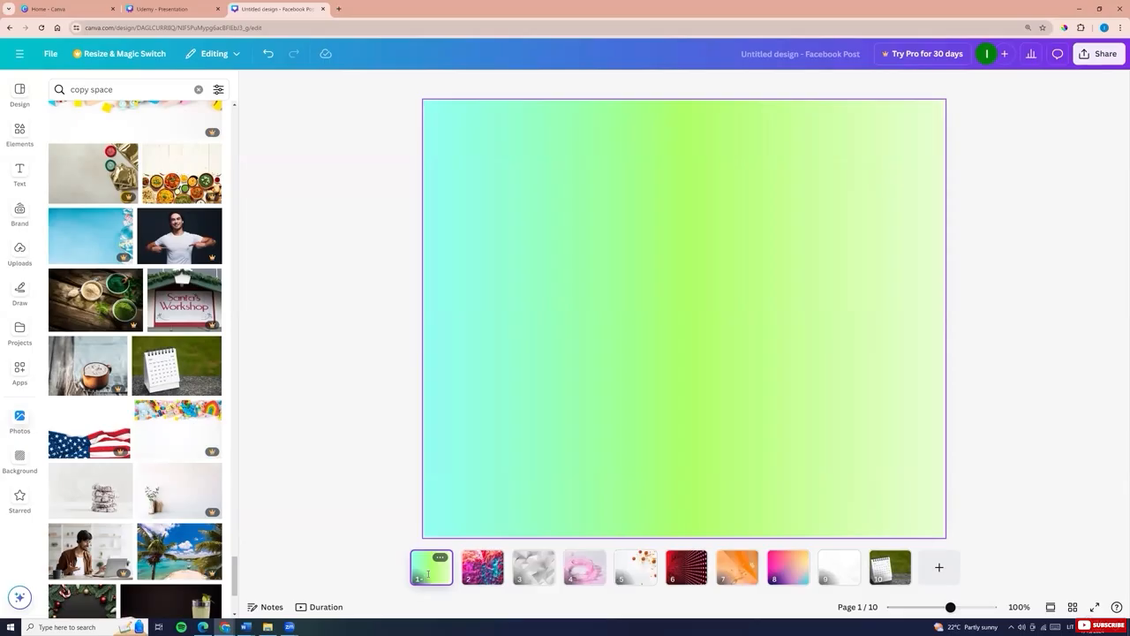
{"action": "left_click", "coordinate": [481, 576]}
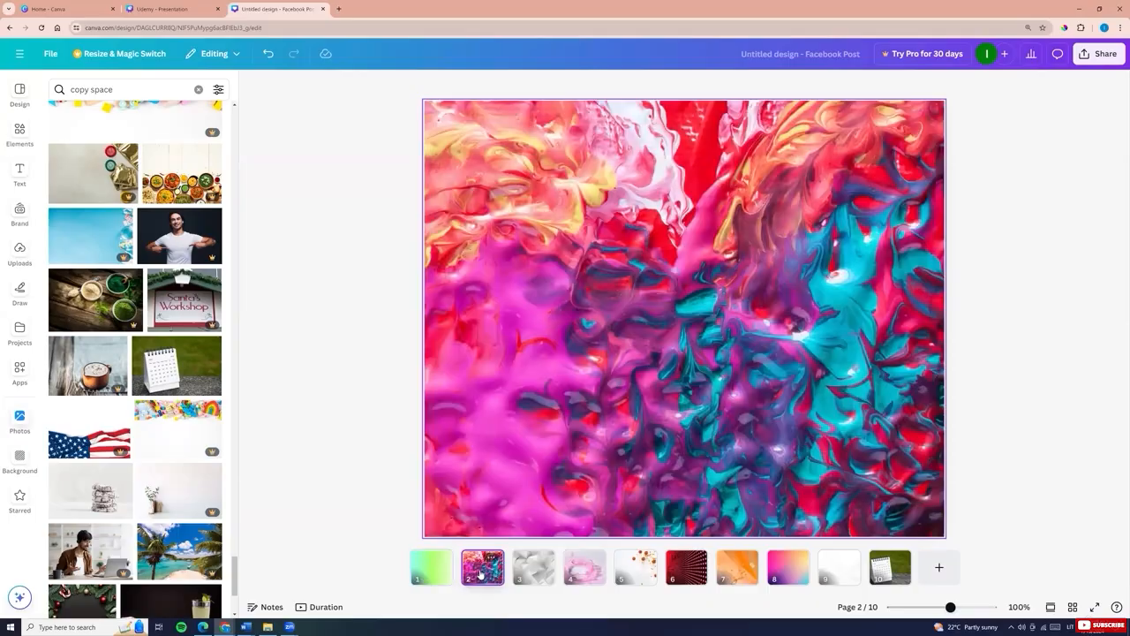
{"action": "left_click", "coordinate": [530, 574]}
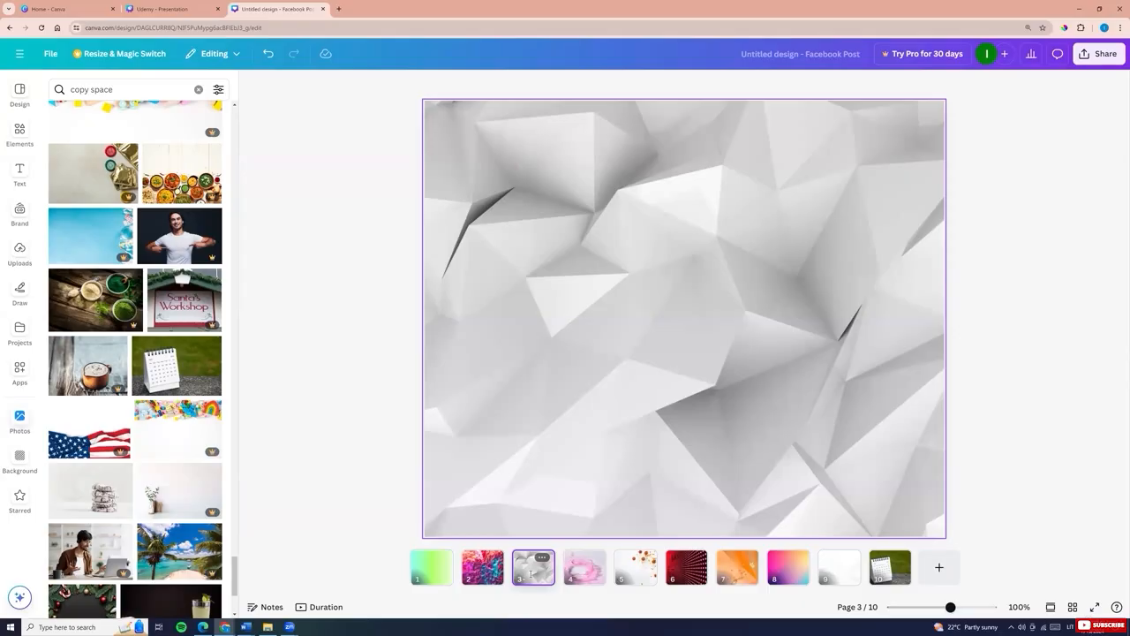
{"action": "left_click", "coordinate": [584, 575]}
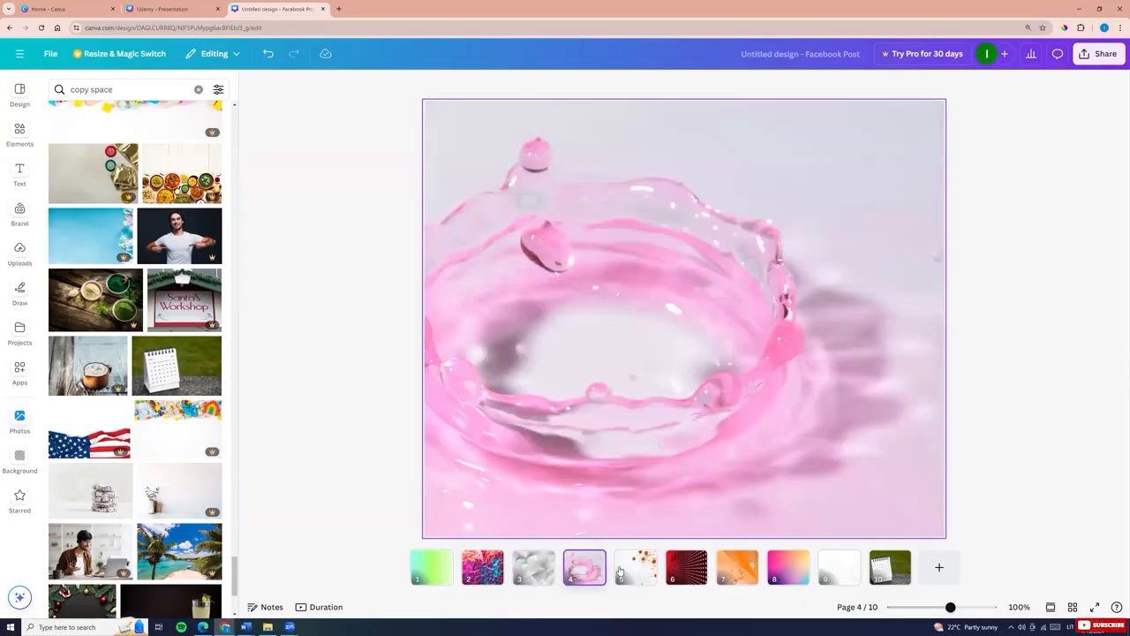
{"action": "left_click", "coordinate": [634, 574]}
{"action": "left_click", "coordinate": [691, 580]}
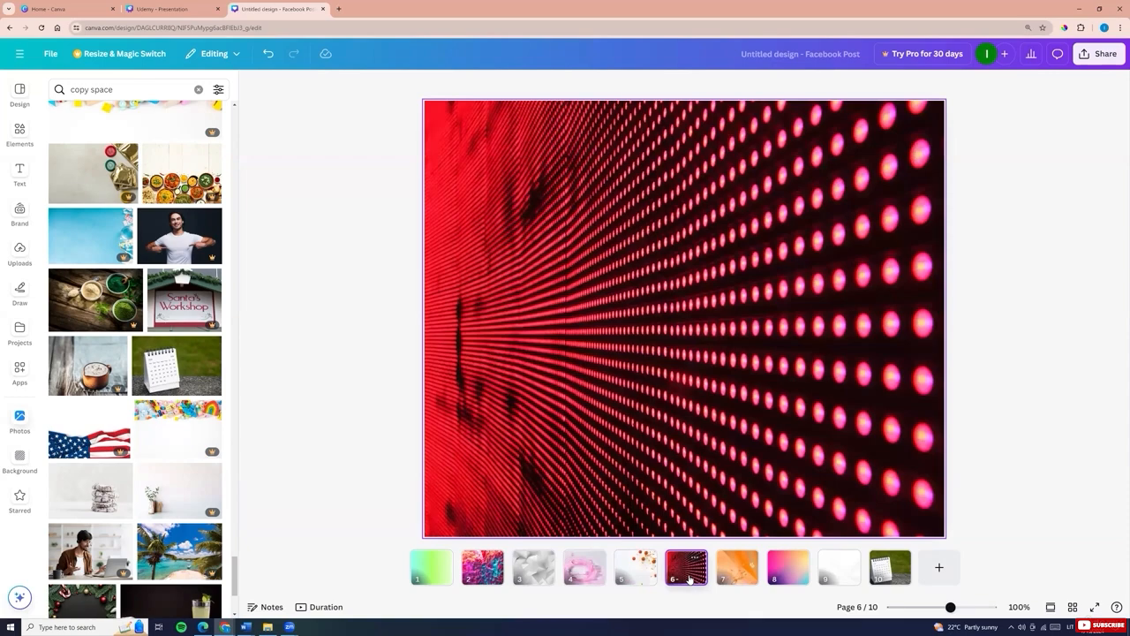
{"action": "left_click", "coordinate": [737, 572]}
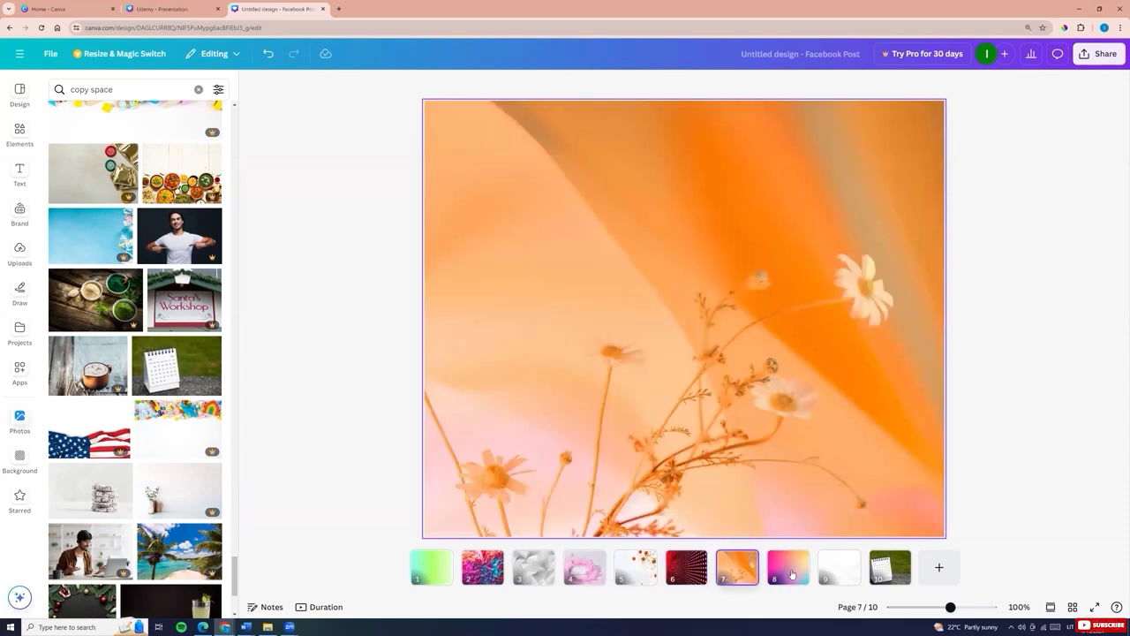
{"action": "left_click", "coordinate": [791, 572]}
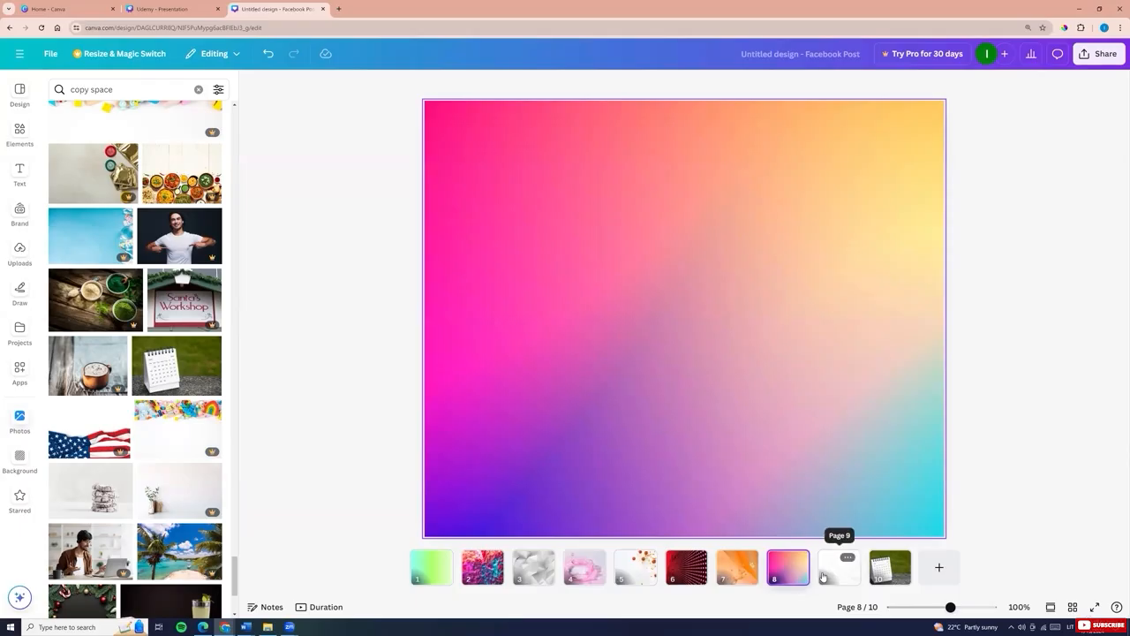
{"action": "left_click", "coordinate": [831, 572]}
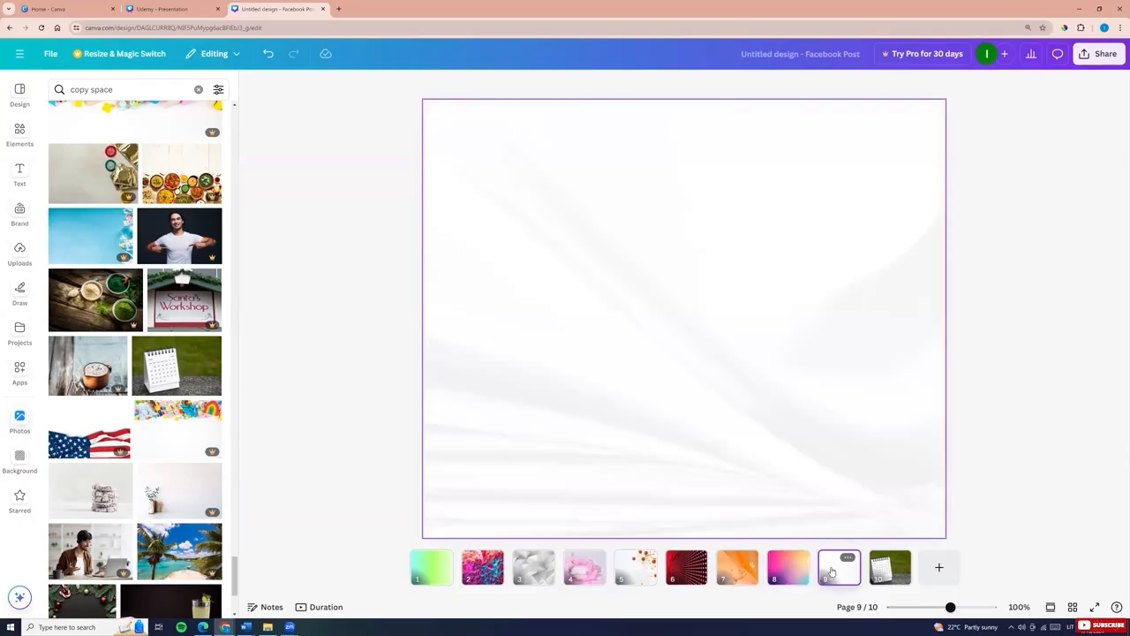